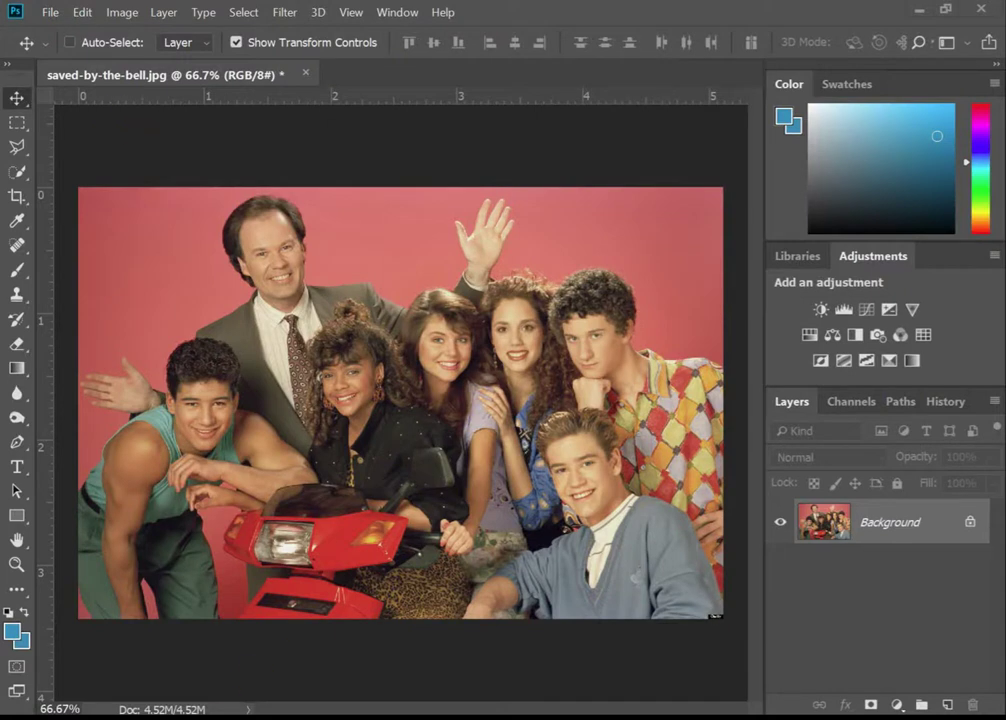
- Switch to Chrome and review the Face Swap assignment's instructions and attachments alongside the Saved by the Bell character search page
mouse_move(420, 716)
mouse_move(672, 650)
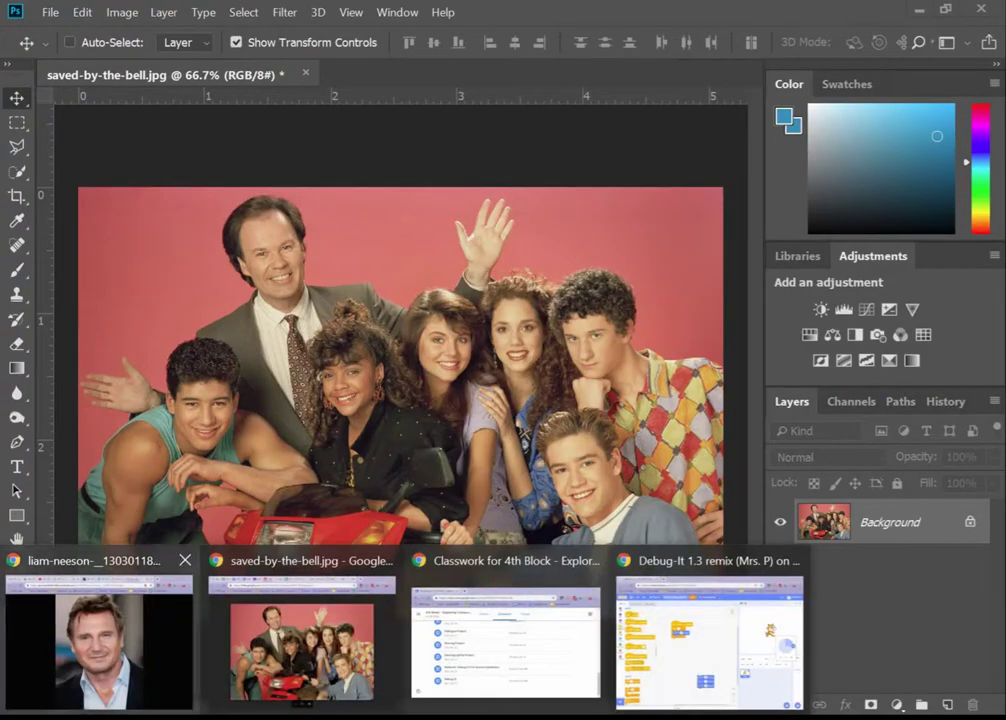
left_click(310, 684)
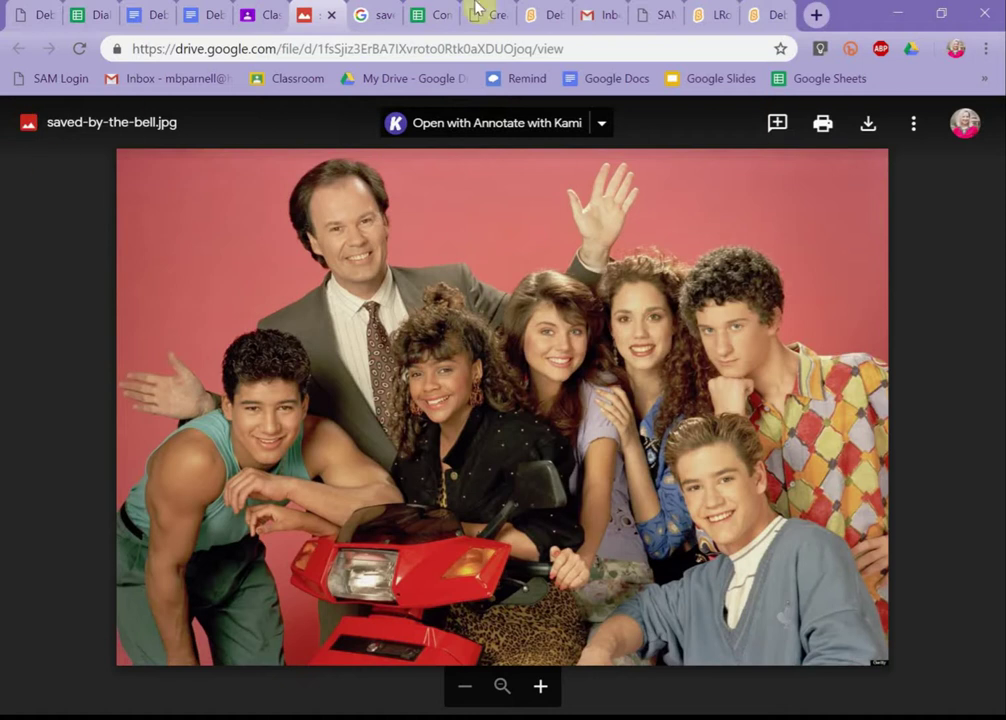
left_click(245, 15)
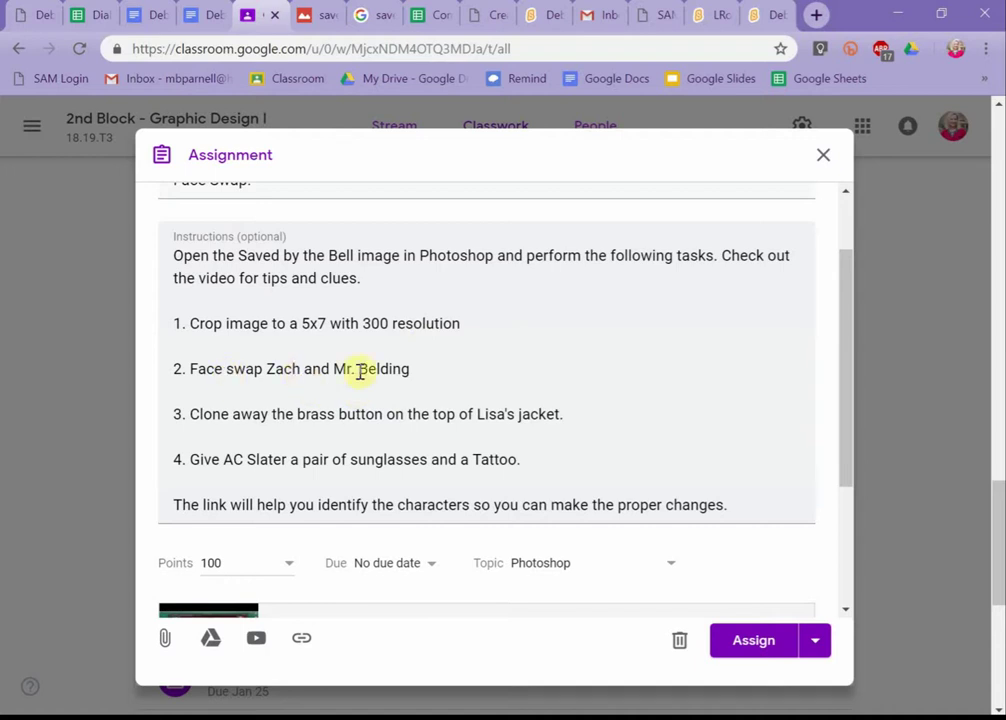
left_click(301, 28)
left_click(370, 18)
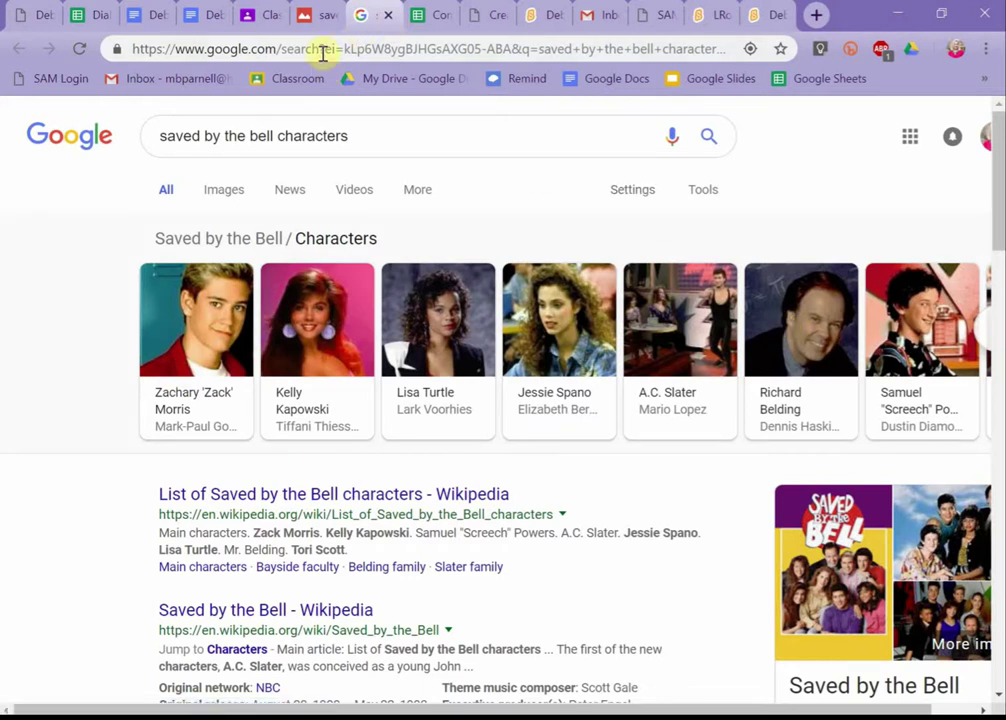
left_click(264, 17)
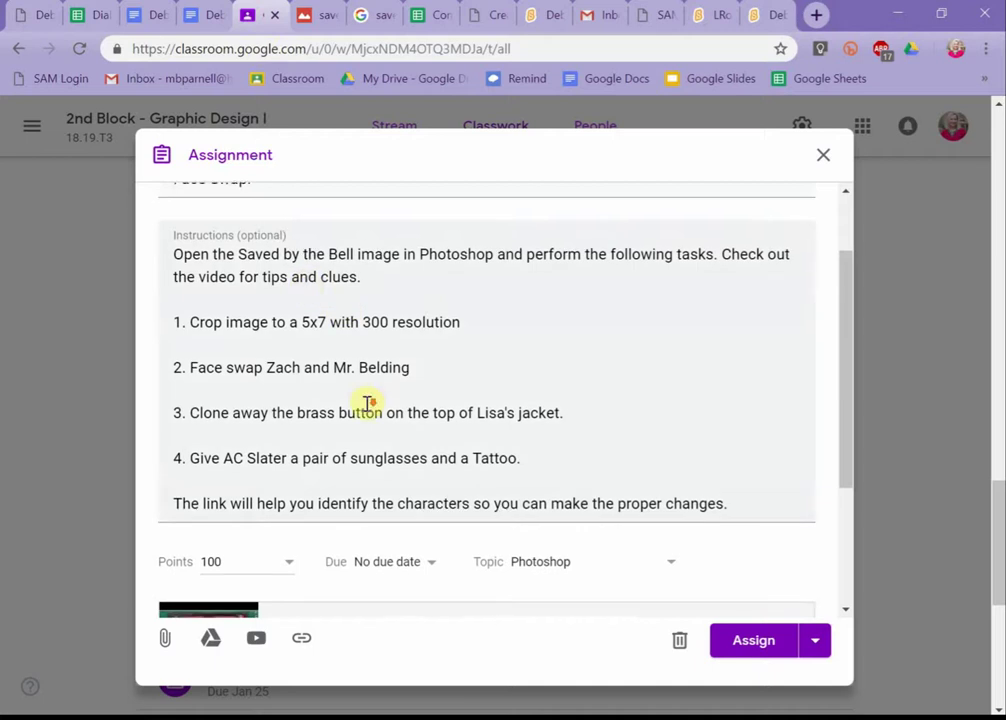
scroll(367, 404, "down", 1)
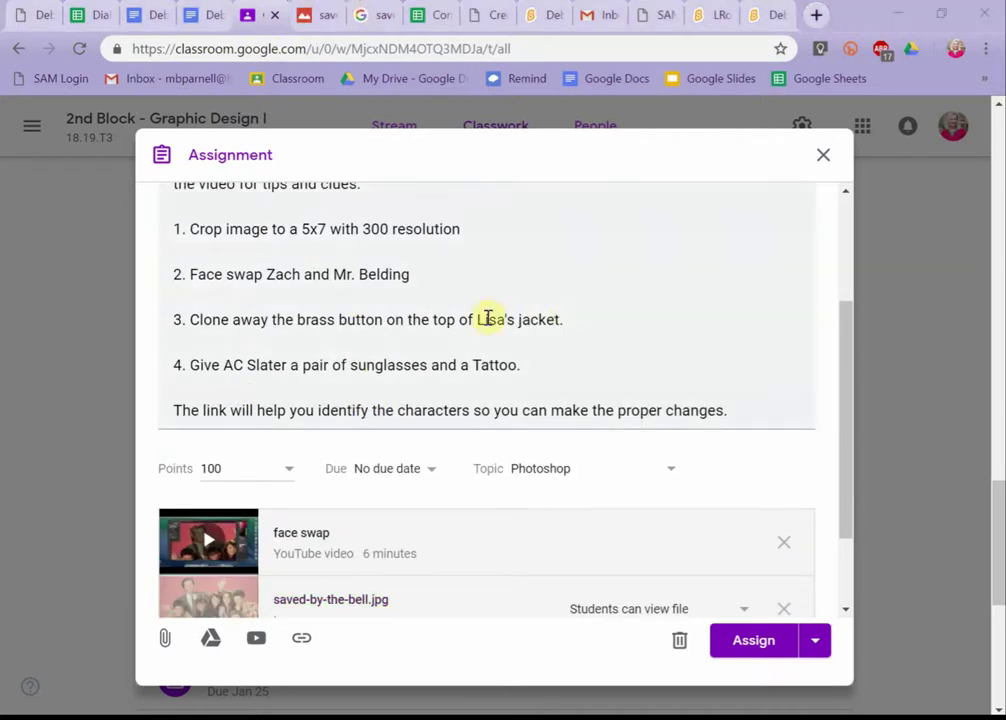
left_click(361, 17)
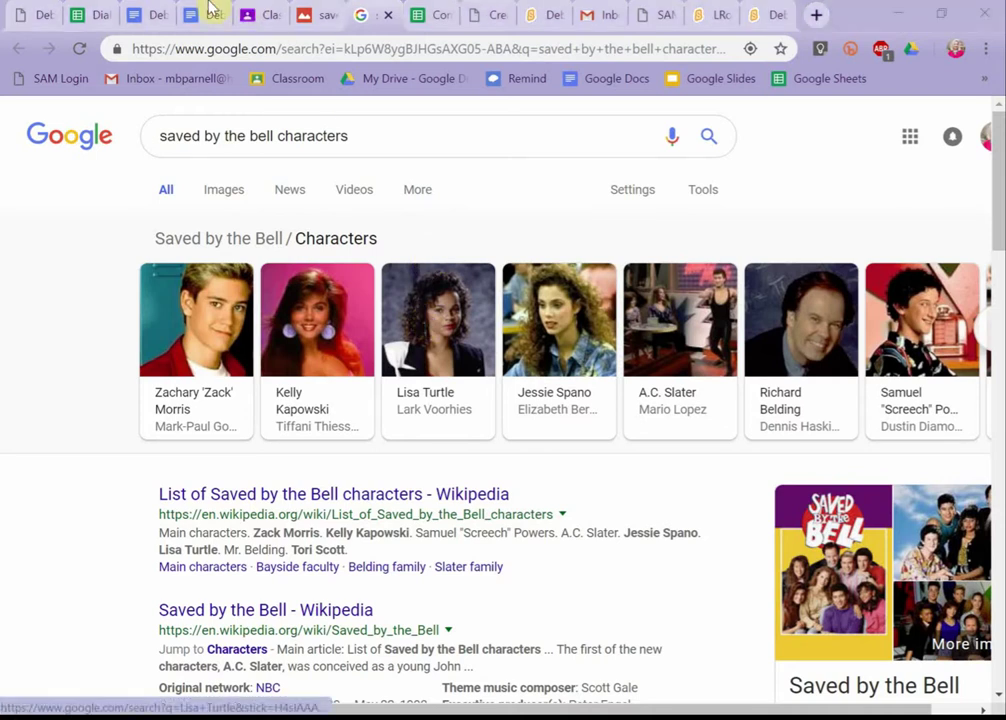
left_click(258, 15)
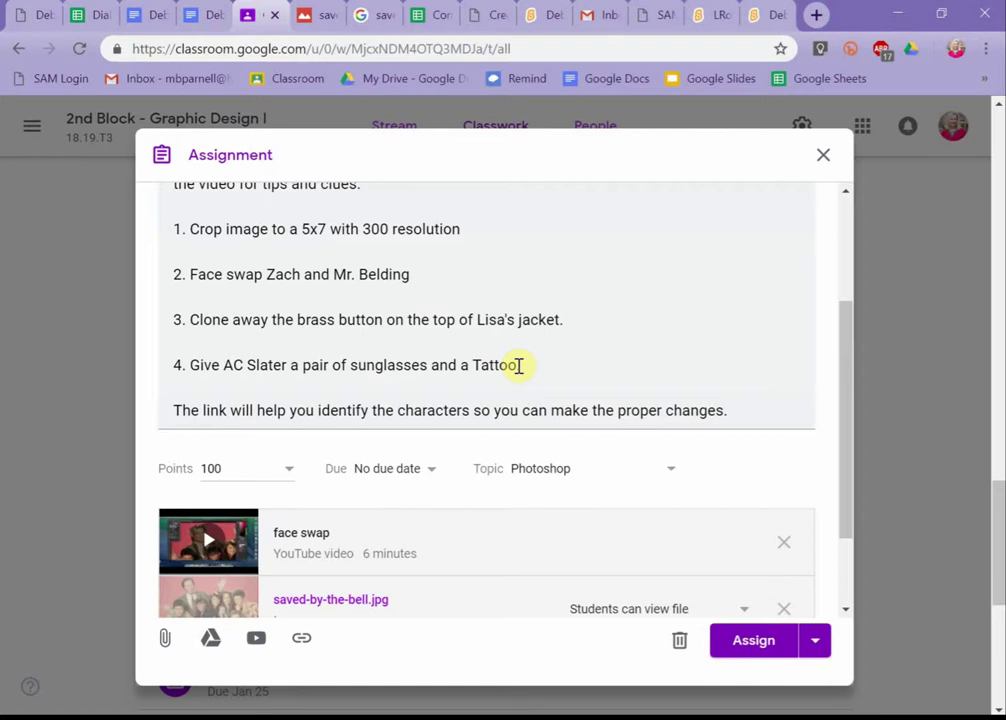
scroll(519, 366, "down", 1)
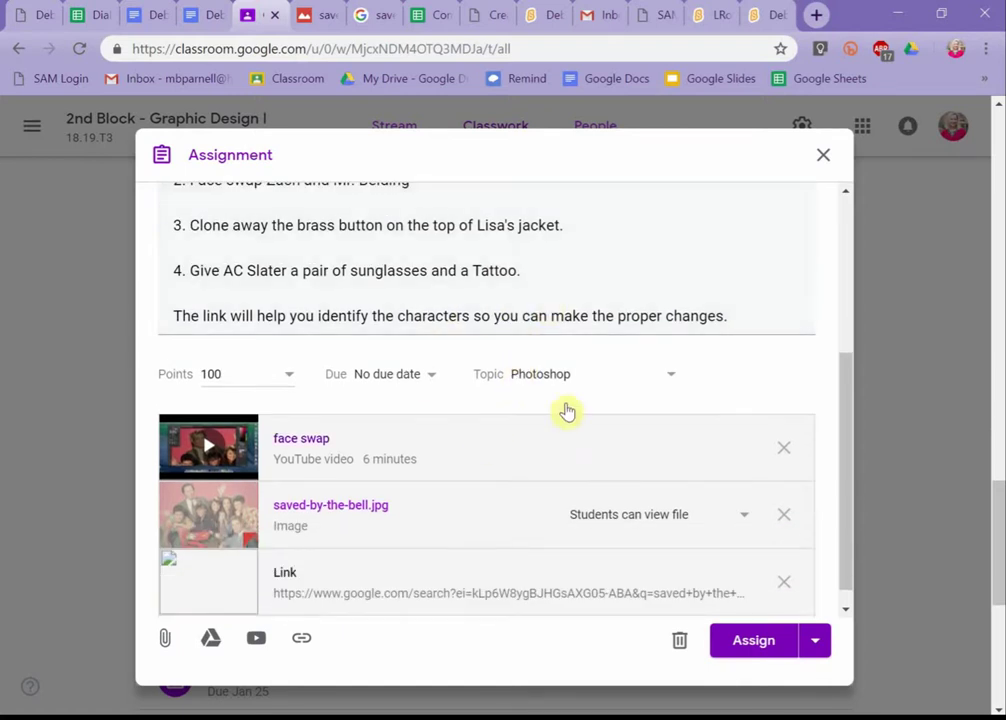
scroll(519, 333, "up", 2)
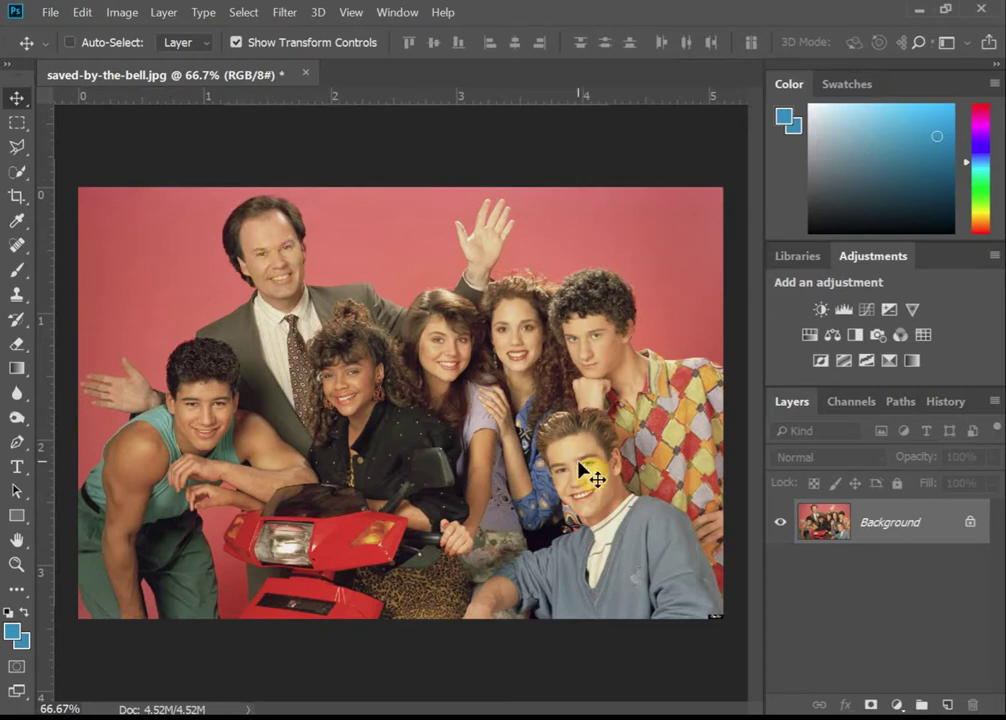
- In Photoshop, select the face of Mr. Belding, the man in the suit, with the Quick Selection tool
key("ctrl+plus")
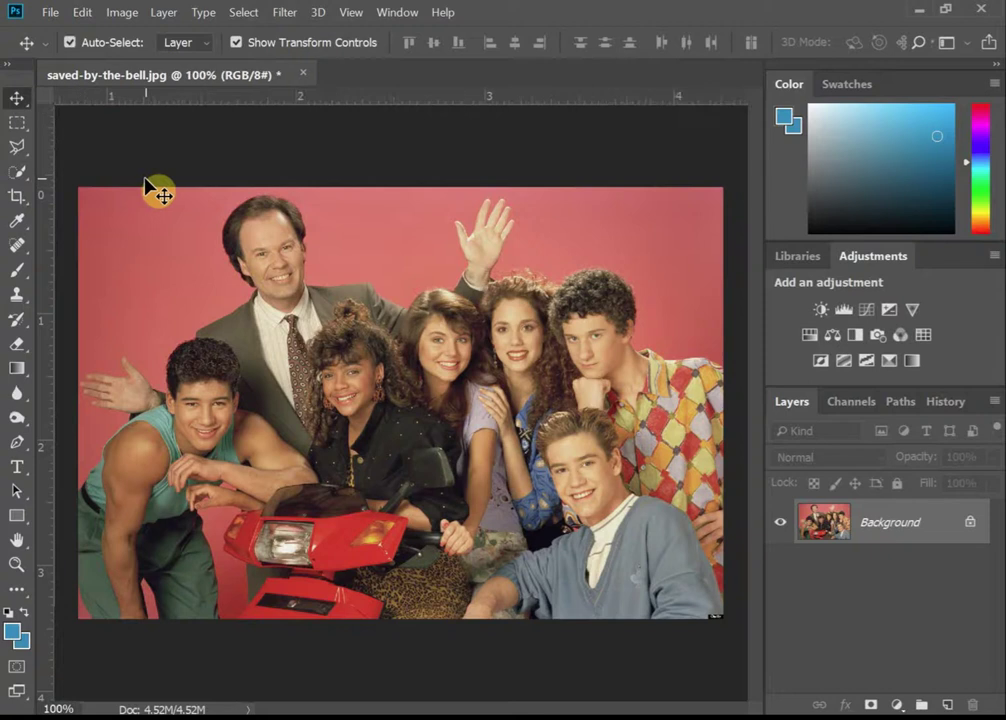
scroll(152, 190, "up", 1)
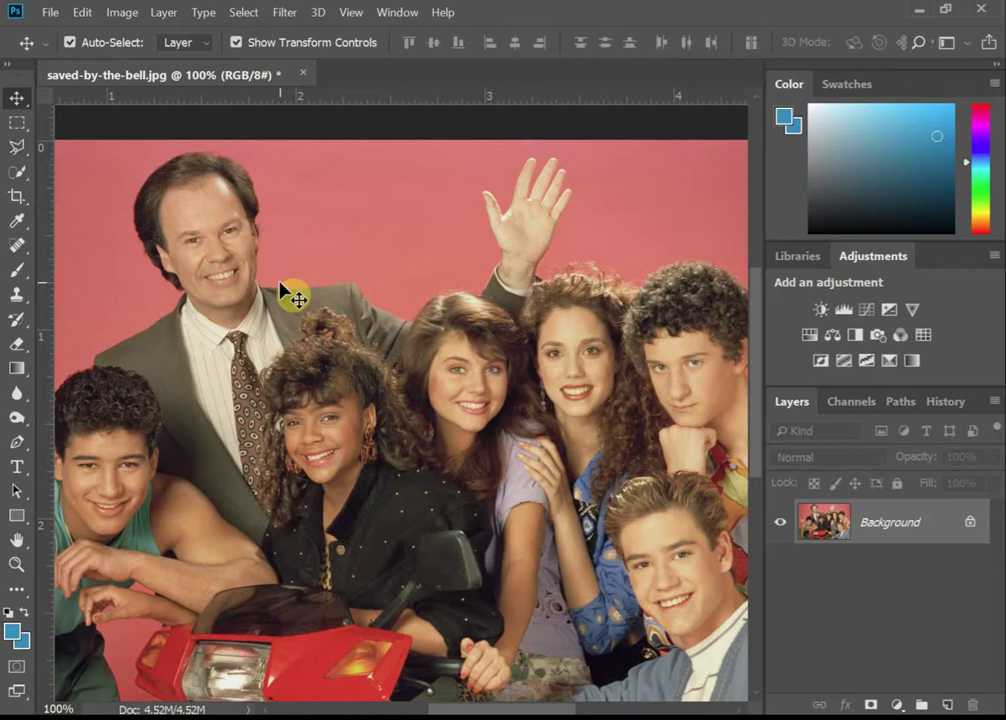
left_click(24, 176)
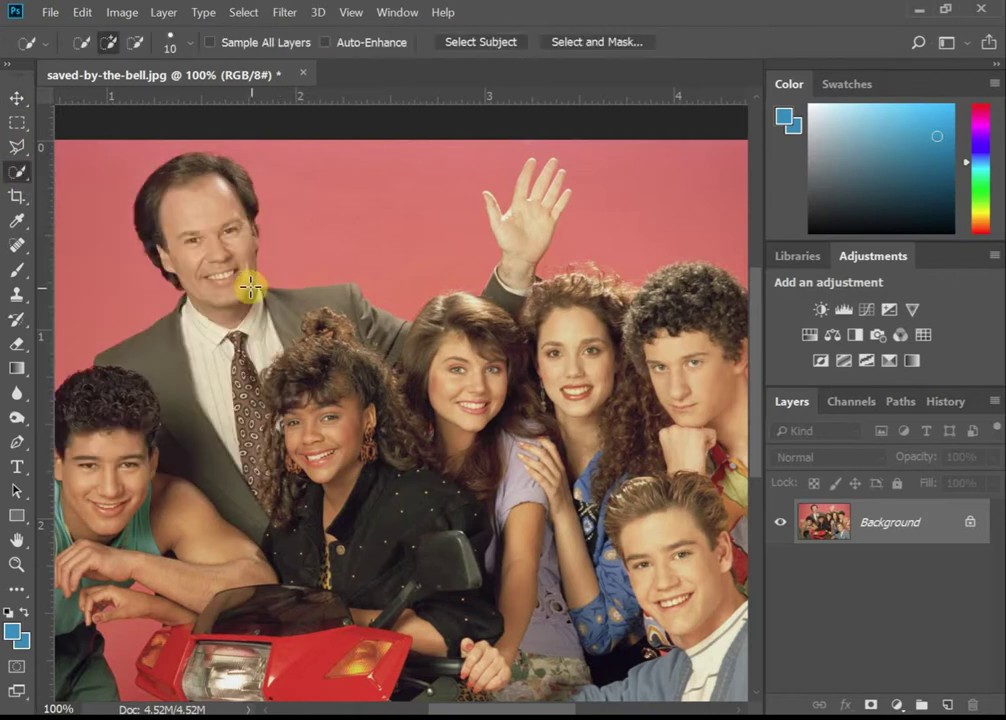
left_click_drag(219, 253, 208, 220)
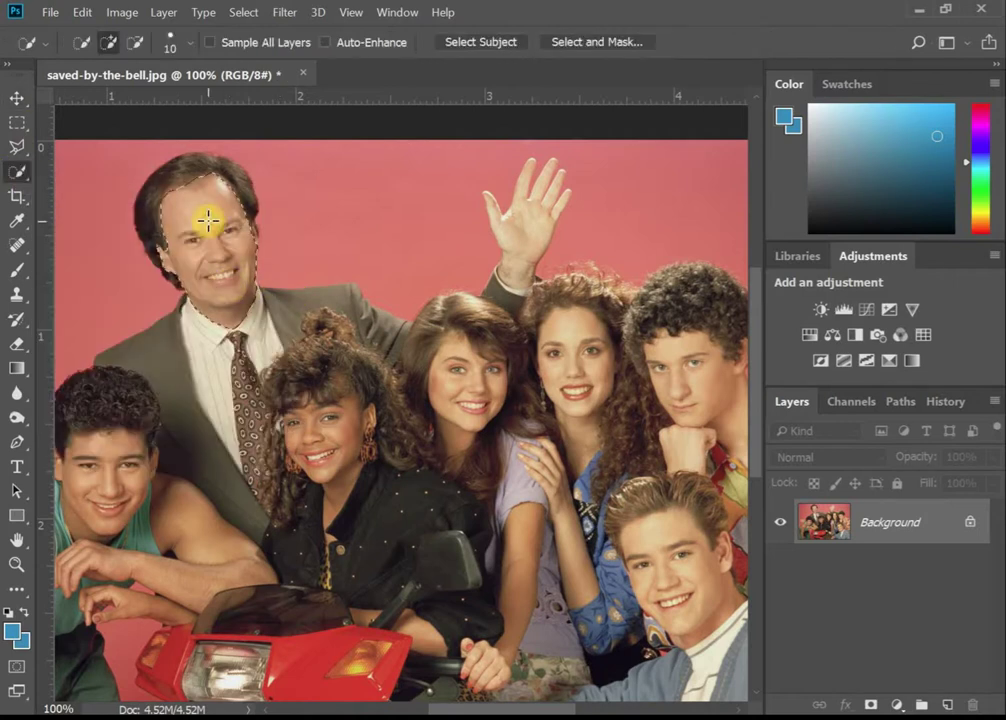
key("ctrl+plus")
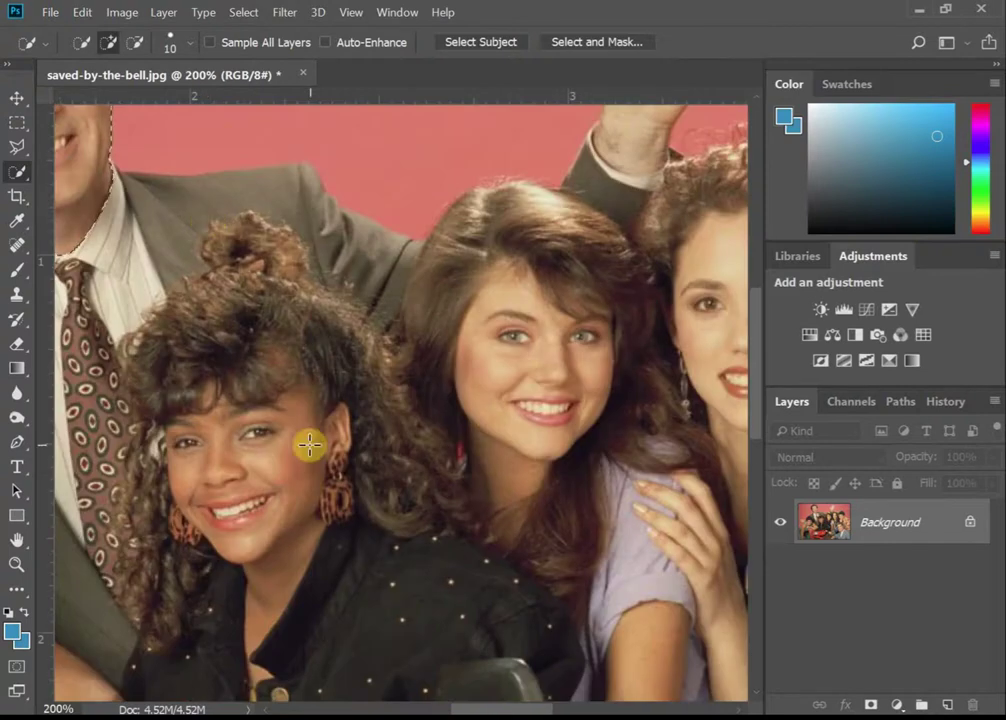
left_click_drag(490, 707, 449, 704)
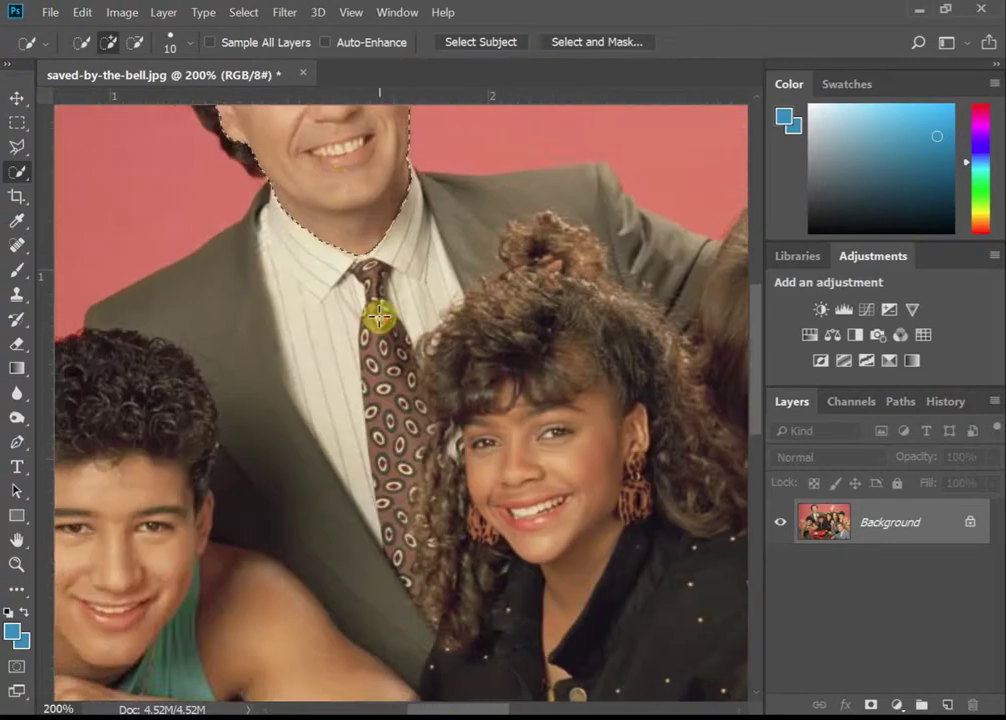
scroll(336, 287, "up", 5)
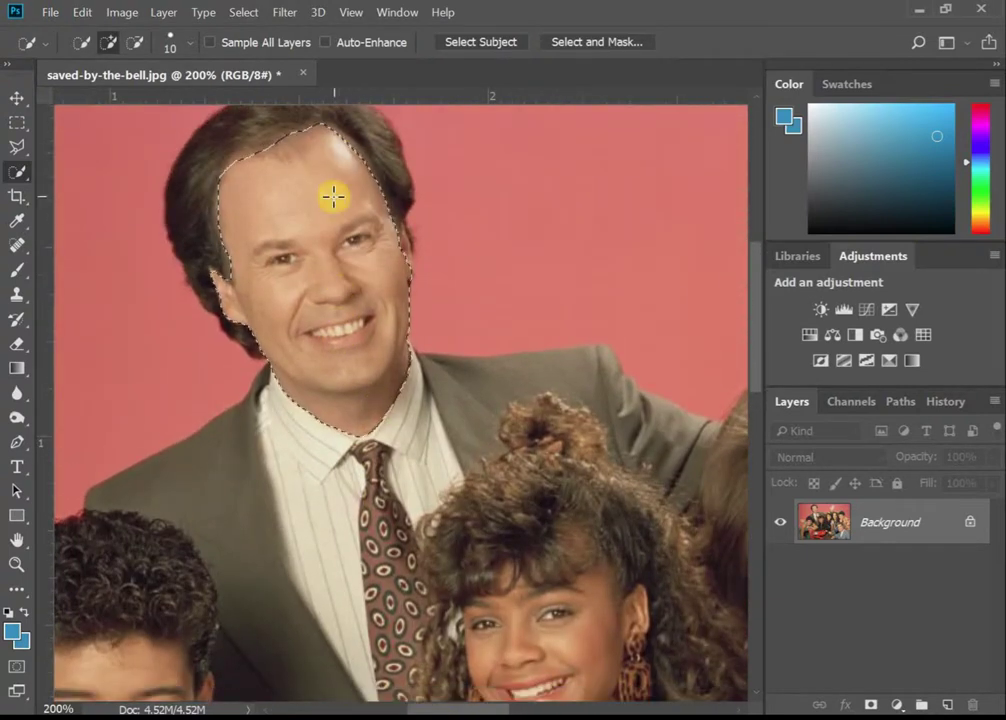
- Extend the quick selection of Mr. Belding's face over his hair and ear, and dismiss the mail notification
left_click(399, 252)
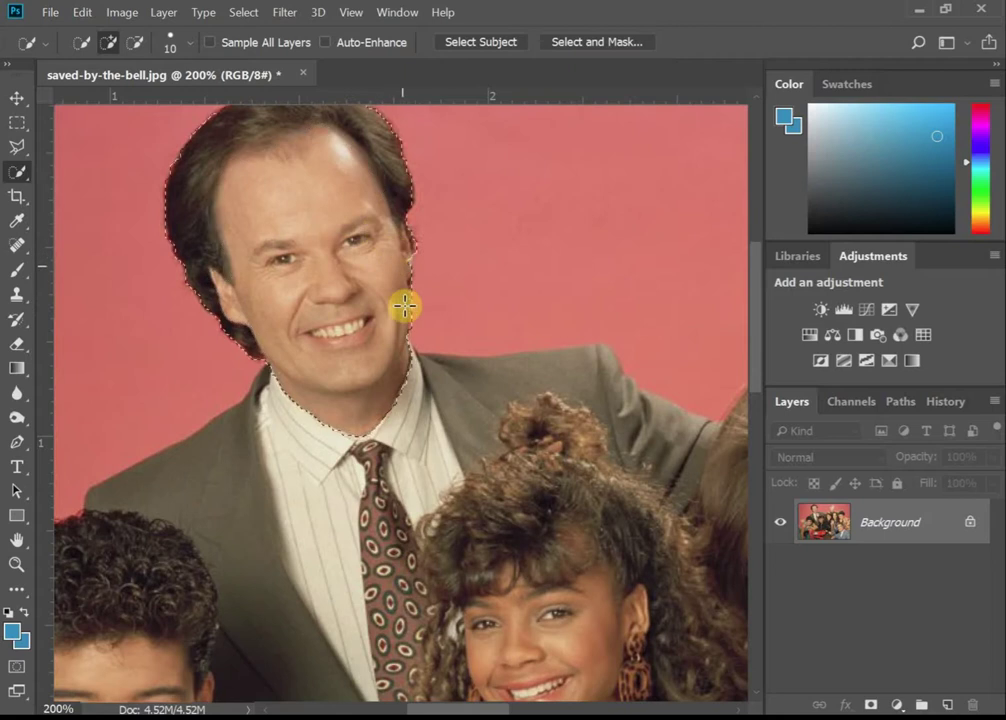
scroll(400, 300, "up", 2)
left_click_drag(424, 313, 420, 263)
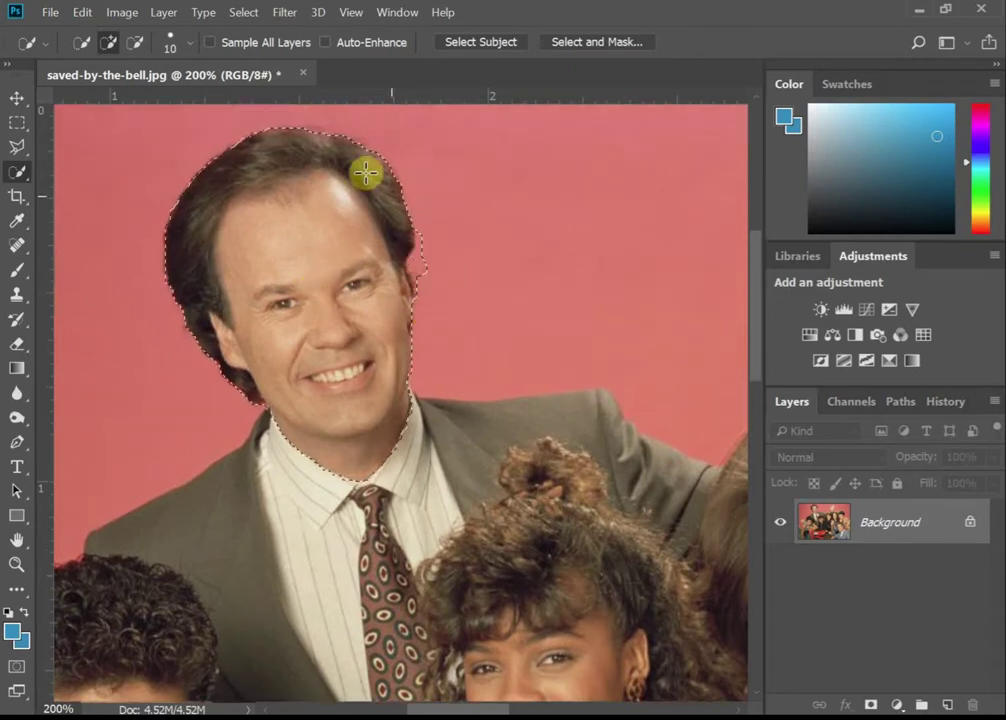
key("super")
key("super")
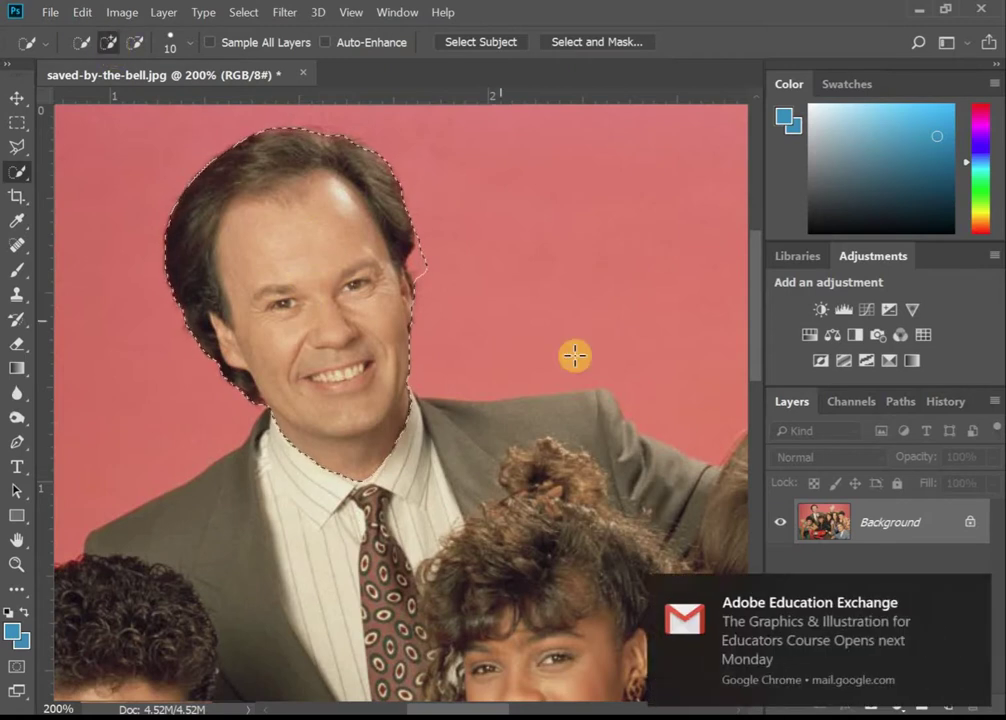
left_click(970, 590)
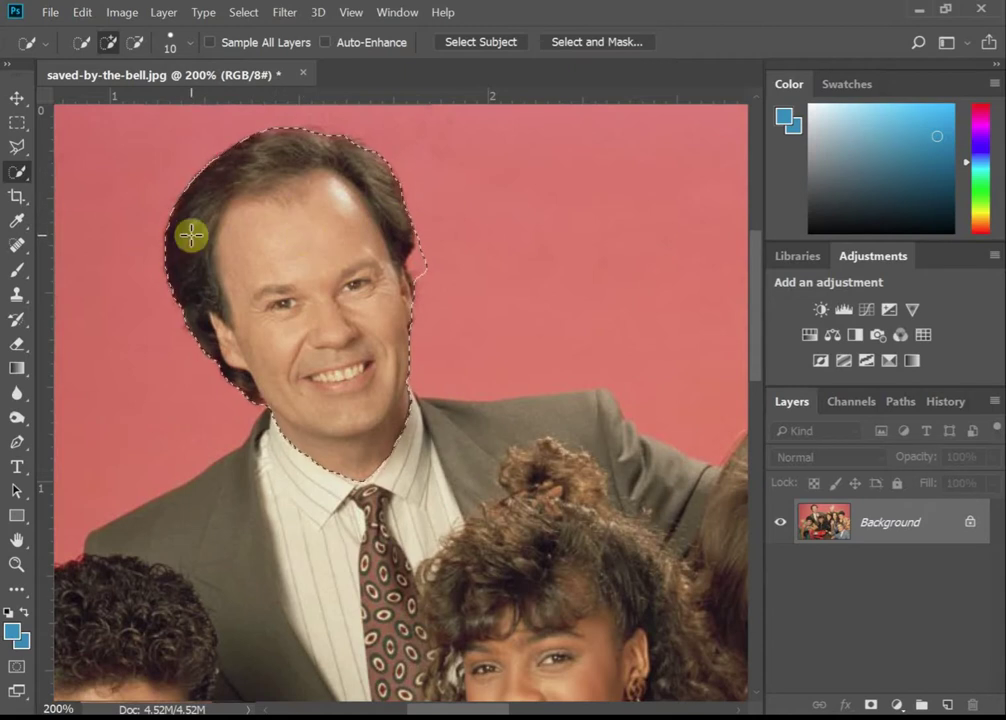
- Subtract the hair from Mr. Belding's selection, leaving only the face and neck selected
mouse_move(191, 233)
left_mouse_down("alt")
mouse_move(180, 317)
mouse_move(196, 180)
mouse_move(274, 144)
mouse_move(386, 175)
mouse_move(411, 244)
mouse_move(400, 170)
mouse_move(406, 238)
mouse_move(349, 164)
mouse_move(366, 166)
mouse_move(407, 211)
left_mouse_up("alt")
key("alt")
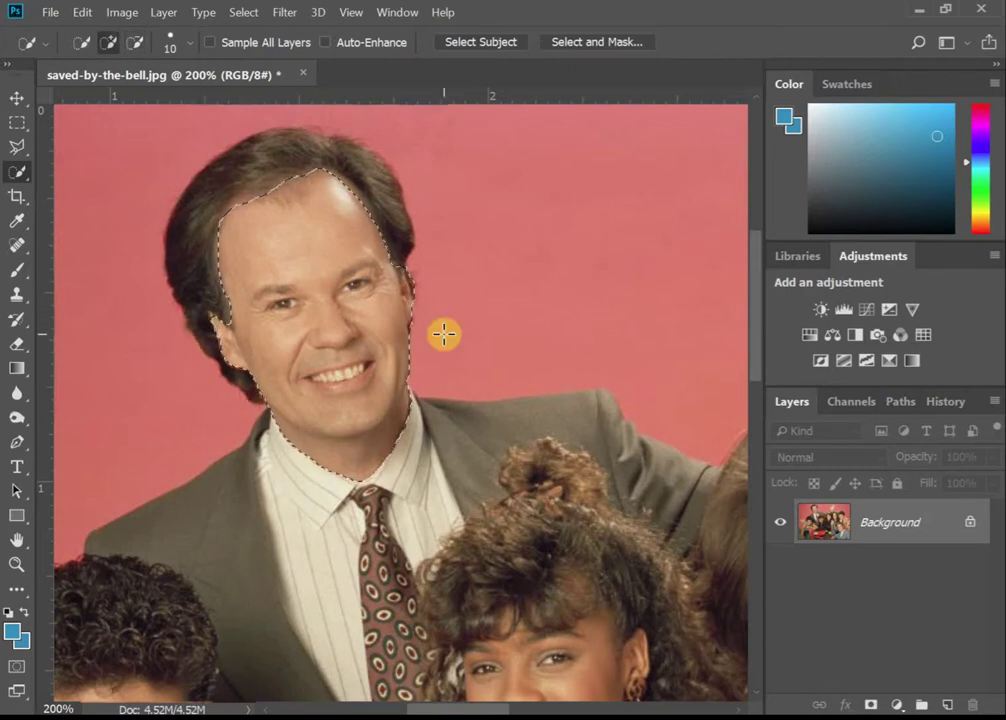
key("alt")
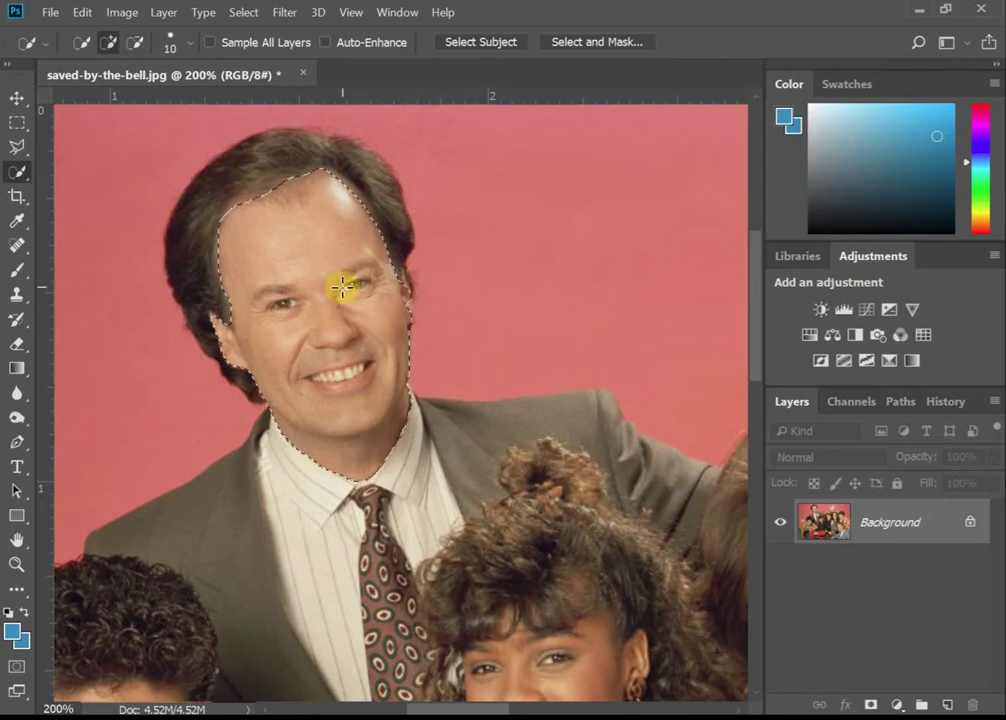
- Copy the selected face to a new layer and rename that layer Mr. Belding
right_click(313, 246)
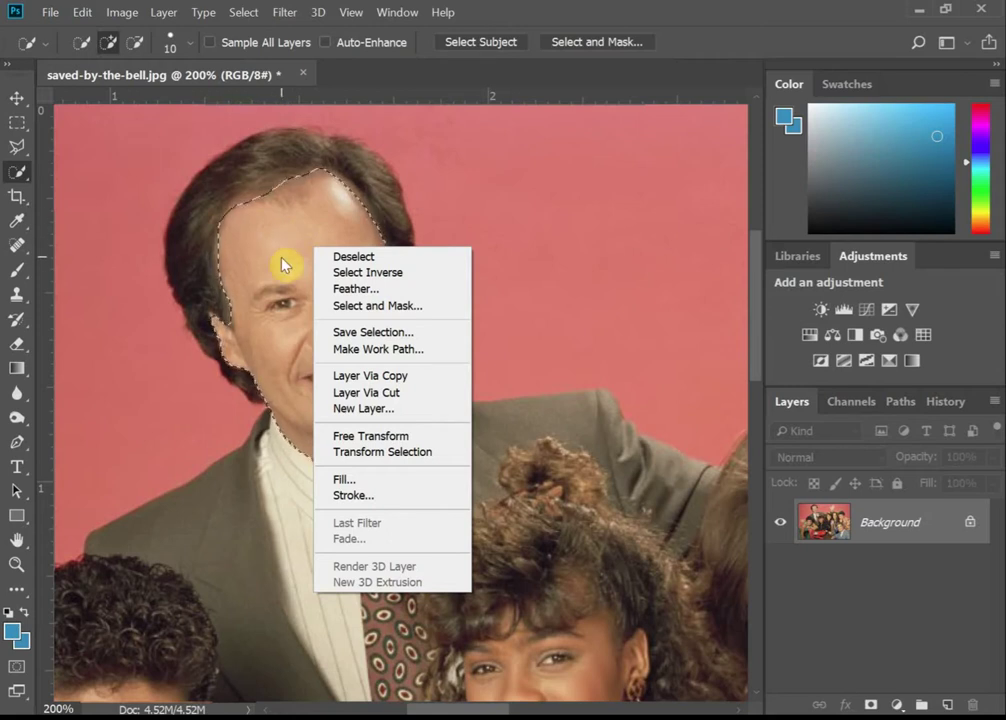
left_click(341, 376)
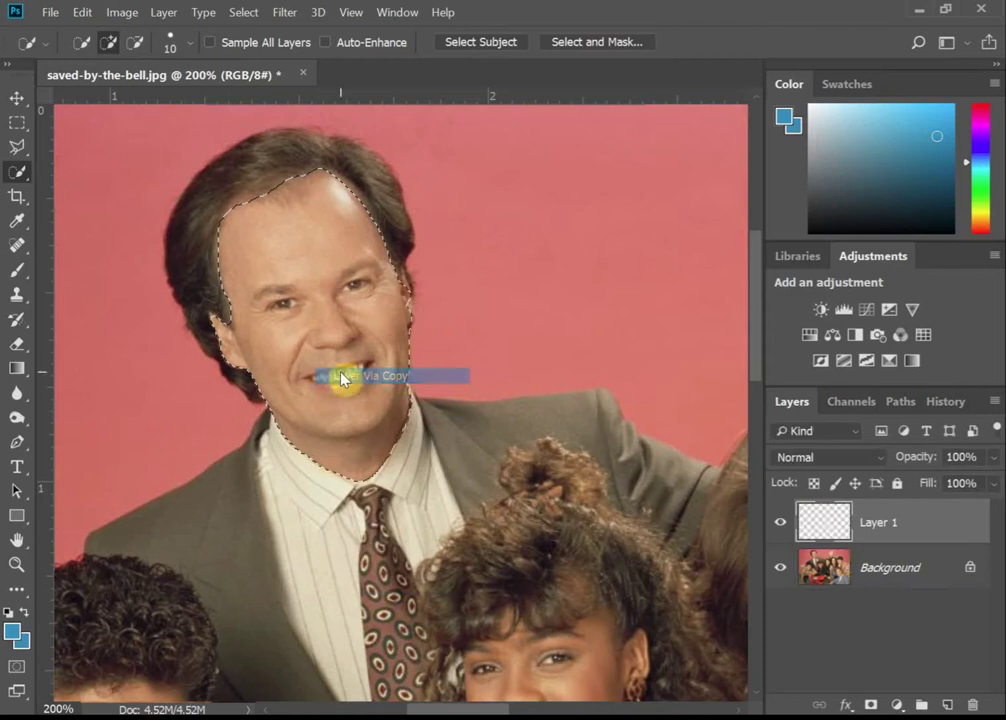
double_click(884, 528)
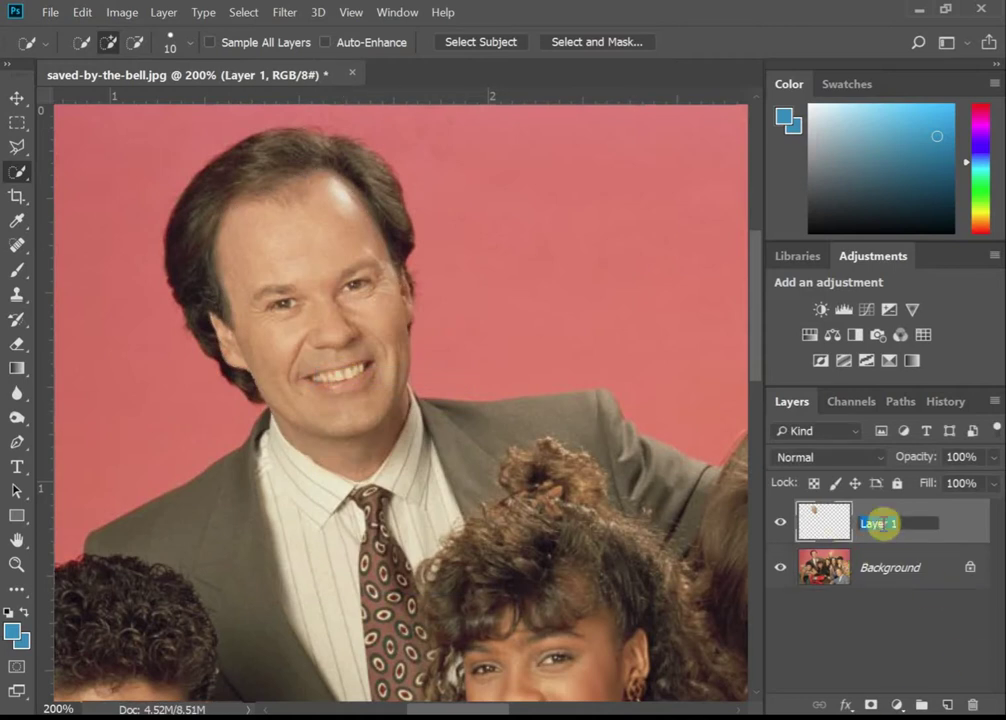
type("mR. Belding")
key("Return")
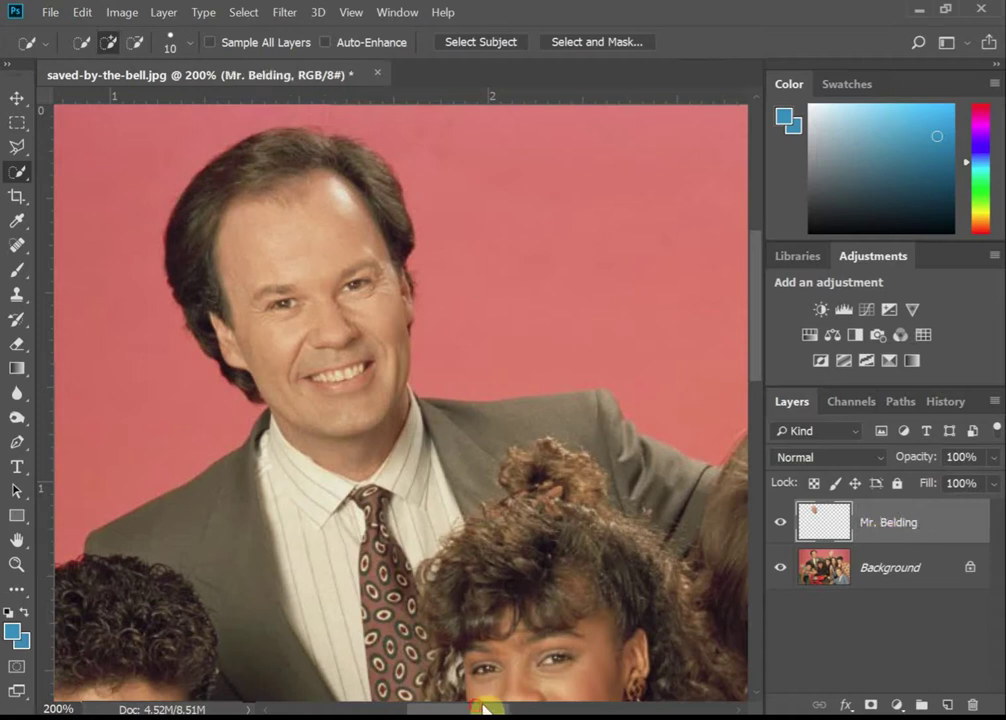
- Make the Background layer active and quick-select the face of Zack, the blond teen in the blue cardigan
left_click_drag(483, 708, 575, 696)
left_click_drag(752, 432, 714, 521)
scroll(343, 380, "right", 3)
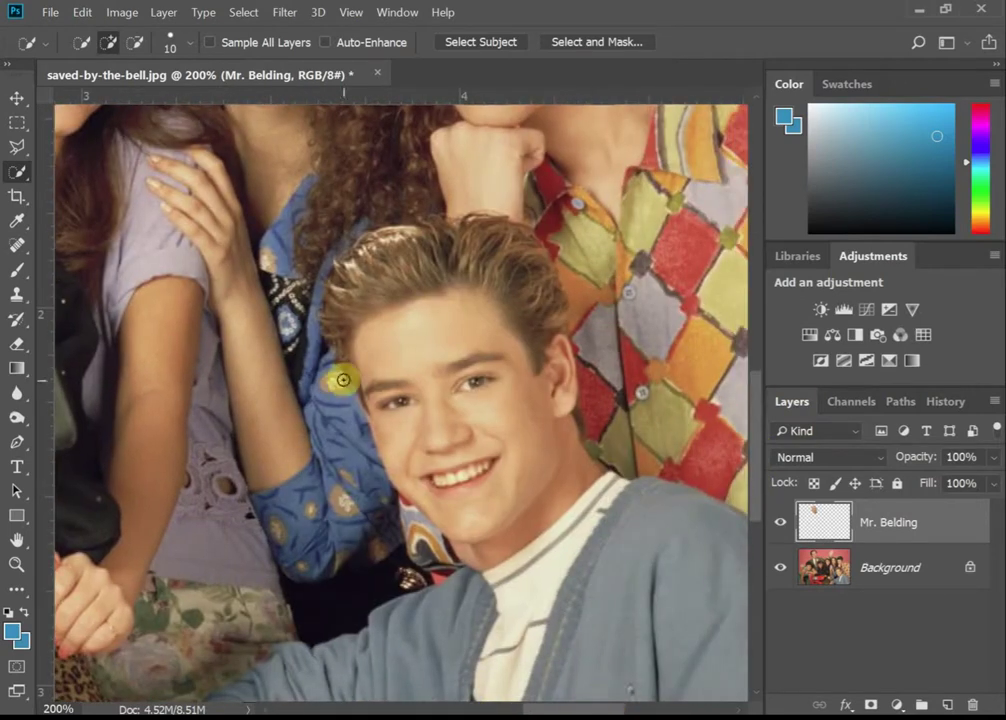
left_click_drag(420, 353, 451, 362)
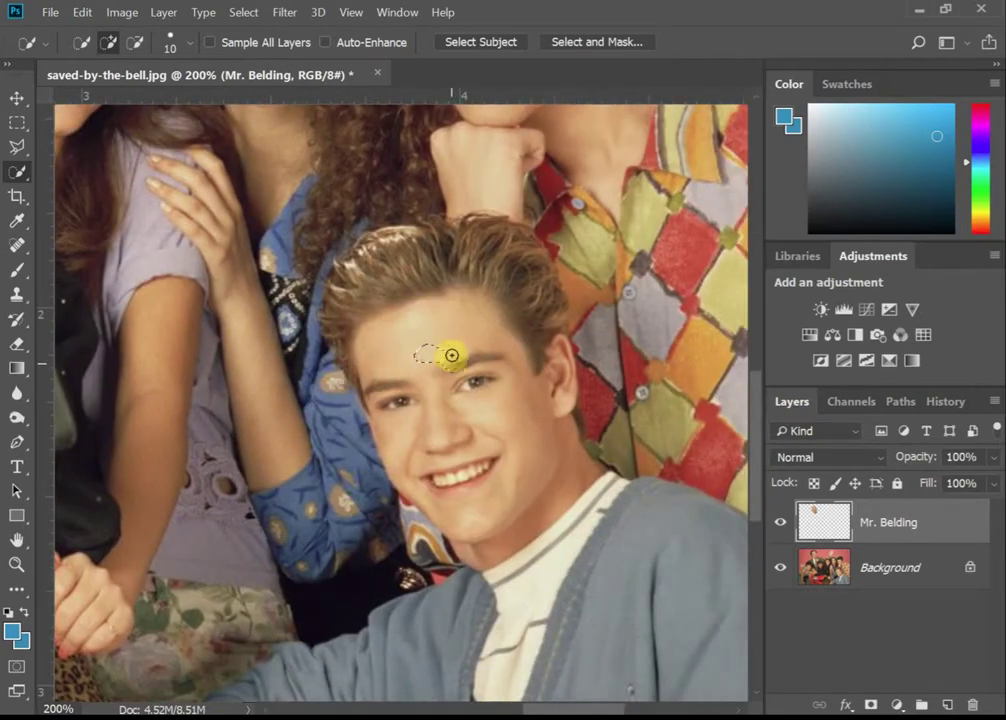
left_click(820, 566)
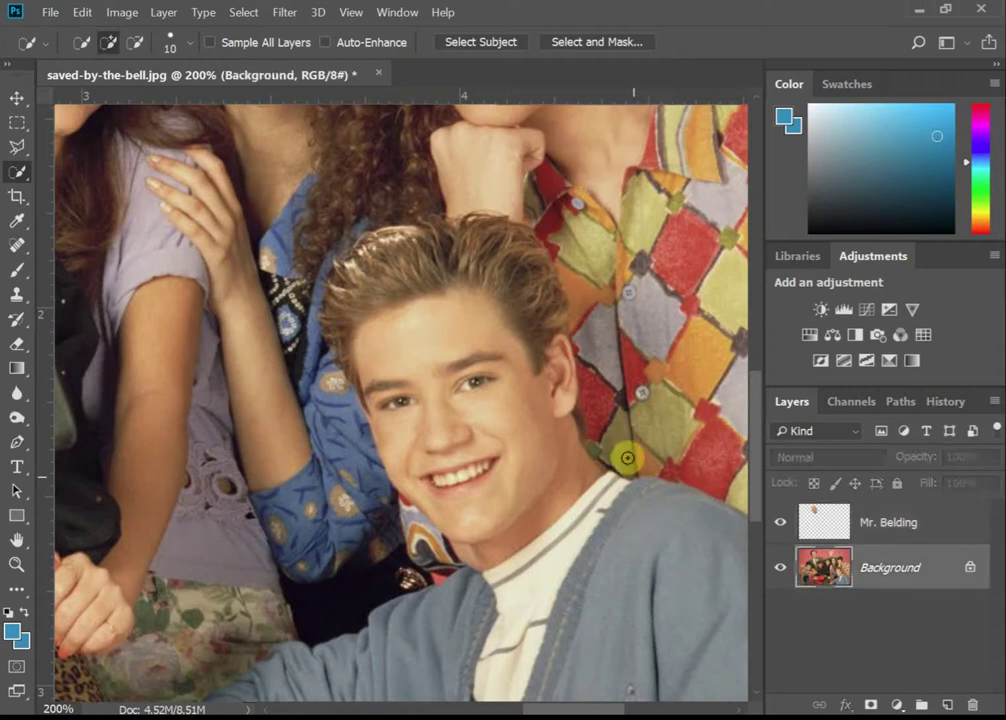
mouse_move(413, 337)
left_mouse_down()
mouse_move(467, 393)
mouse_move(411, 393)
mouse_move(390, 378)
mouse_move(438, 345)
mouse_move(523, 404)
mouse_move(519, 449)
mouse_move(454, 460)
mouse_move(395, 426)
mouse_move(454, 516)
mouse_move(478, 457)
mouse_move(505, 501)
mouse_move(541, 449)
mouse_move(565, 367)
mouse_move(534, 514)
mouse_move(420, 538)
mouse_move(437, 566)
left_mouse_up()
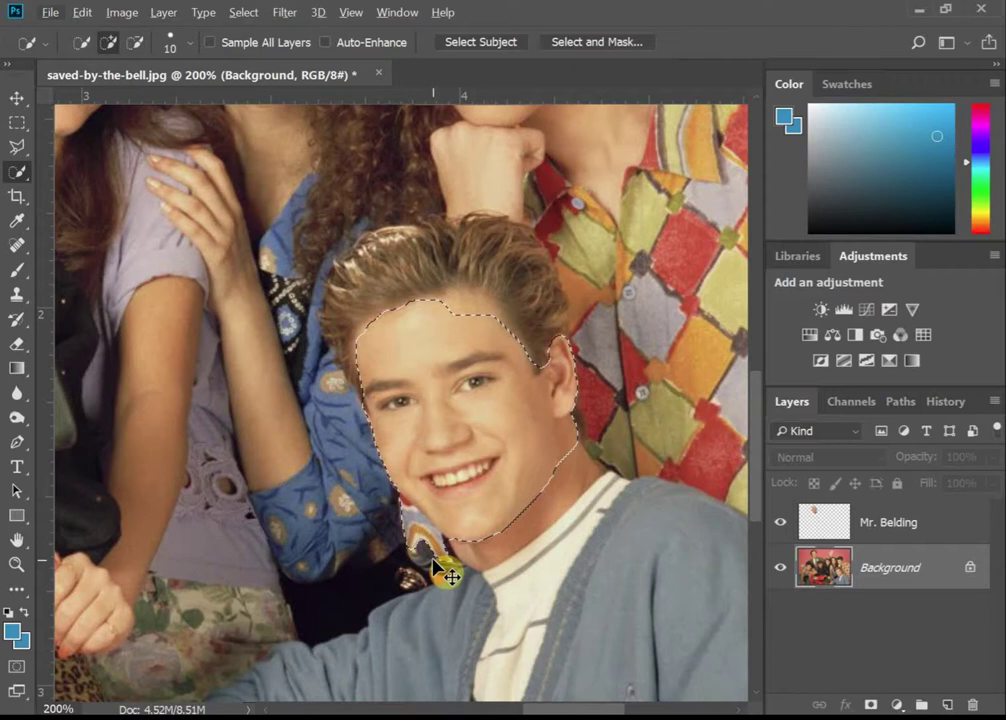
- Refine Zack's face selection by removing the patterned fabric beside the chin and adding the upper forehead and side of the neck
key("ctrl+plus")
scroll(433, 561, "down", 3)
mouse_move(432, 560)
left_mouse_down()
mouse_move(507, 588)
mouse_move(396, 476)
left_mouse_up()
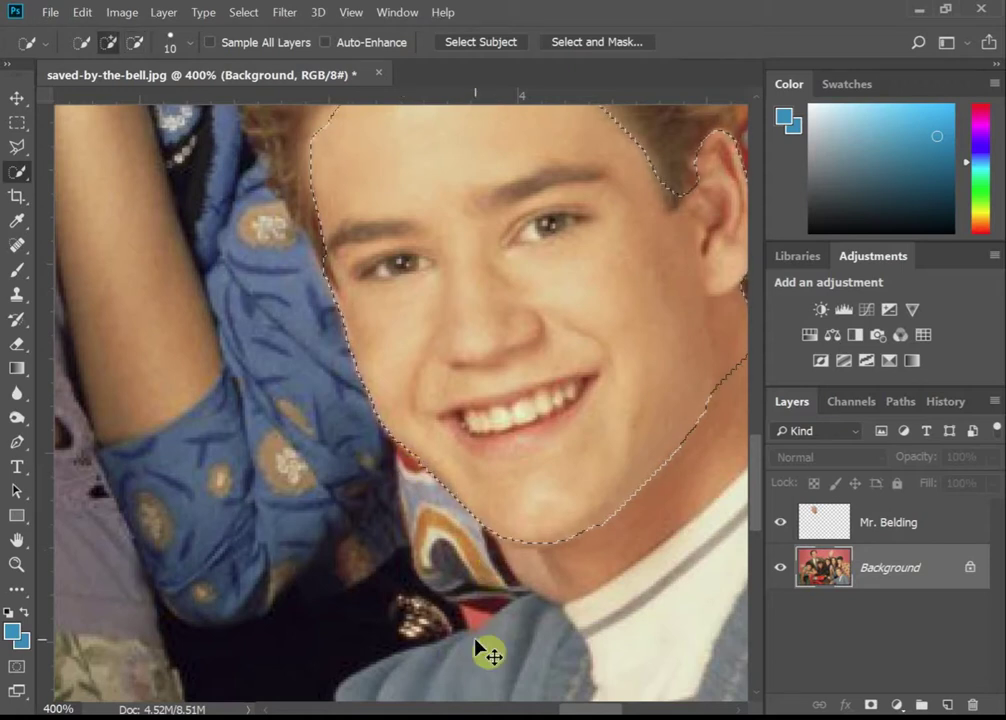
key("ctrl+minus")
mouse_move(419, 177)
left_mouse_down()
mouse_move(487, 164)
mouse_move(532, 353)
mouse_move(680, 370)
mouse_move(701, 360)
mouse_move(676, 196)
left_mouse_up()
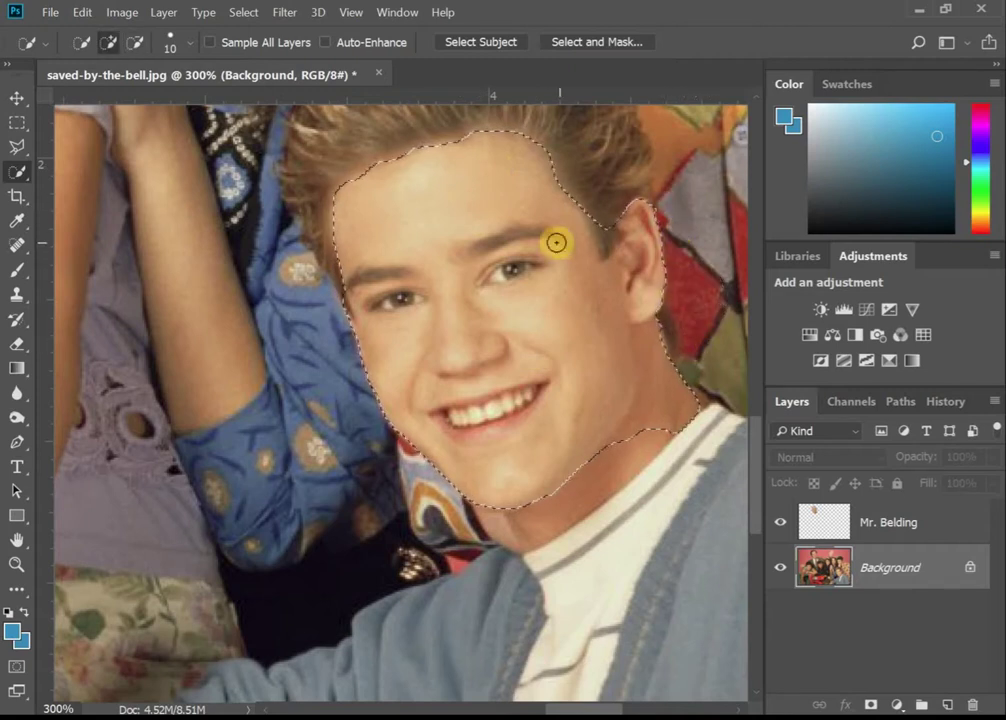
- Copy the selected blond teen's face to a new layer and rename that layer Zach
right_click(493, 368)
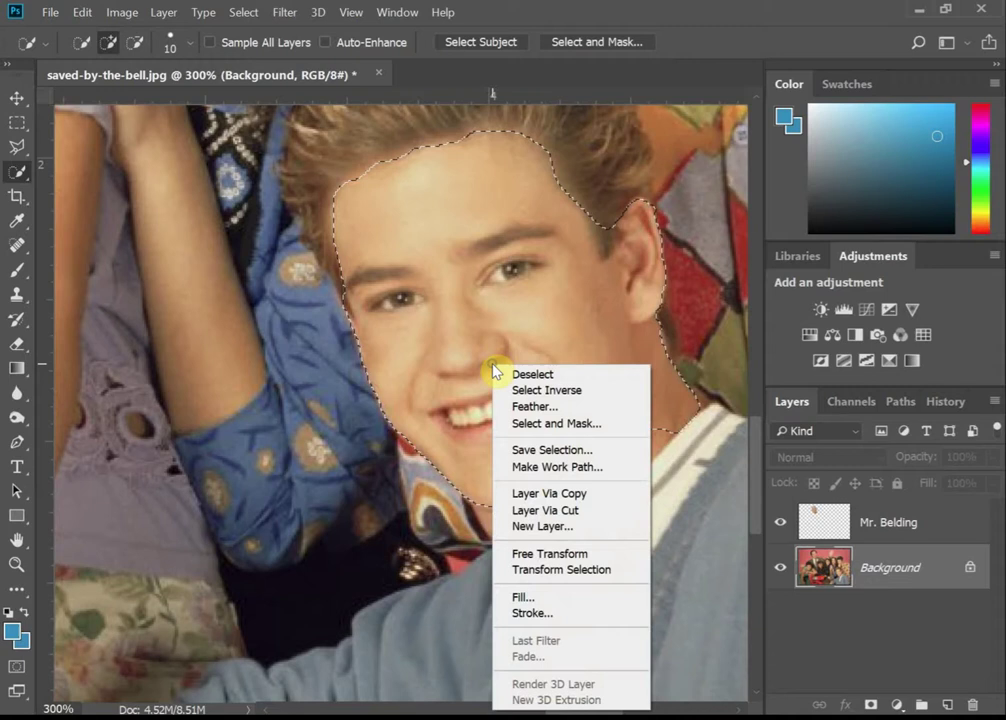
left_click(568, 493)
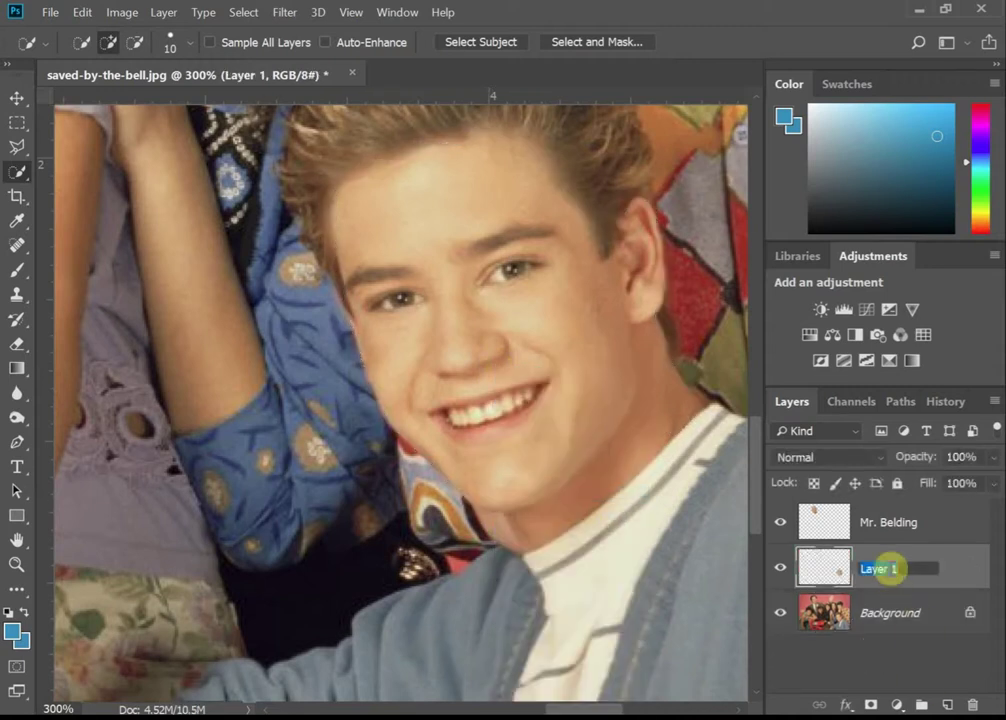
type("Zach")
key("Return")
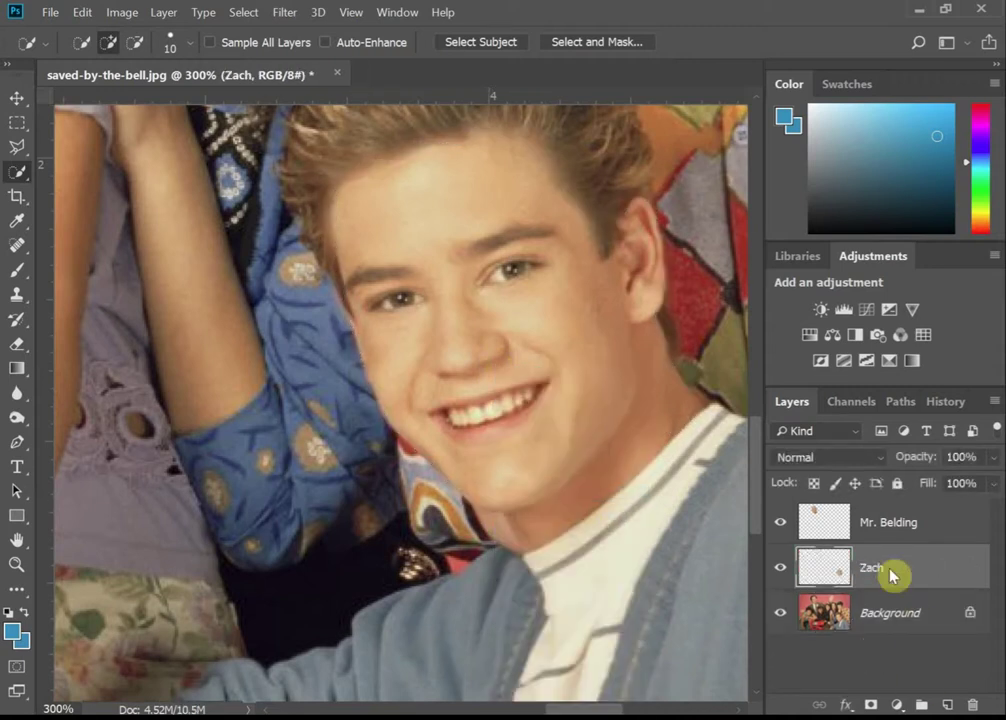
- Move the Zach face beside Mr. Belding's head and the Mr. Belding face beside the blond teen's head
key("ctrl+minus")
key("ctrl+minus")
key("ctrl+minus")
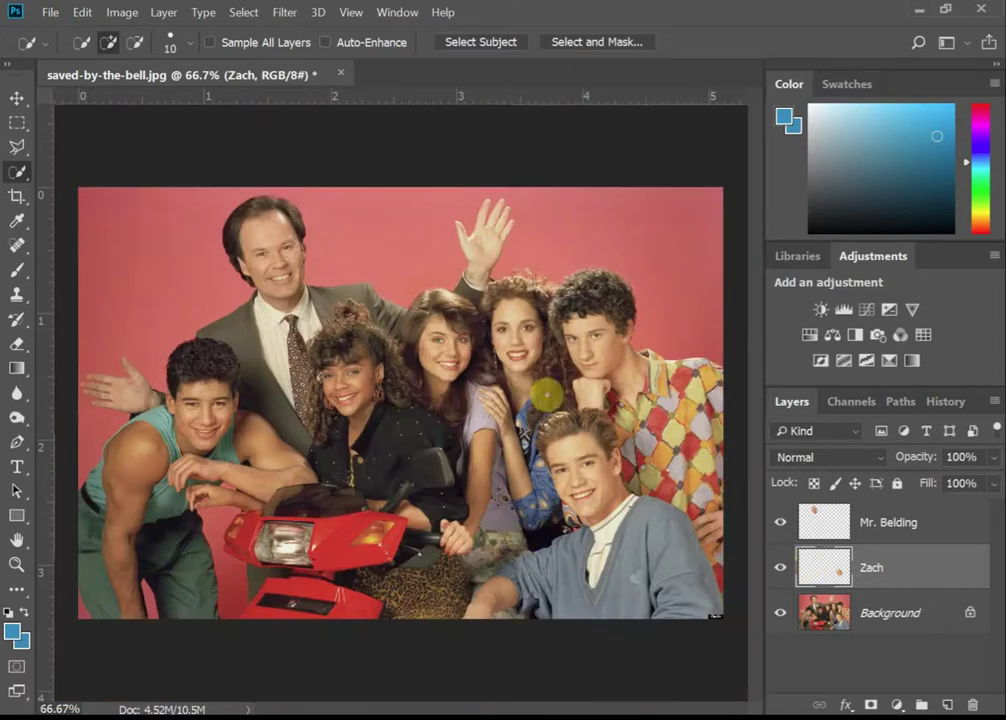
left_click(14, 99)
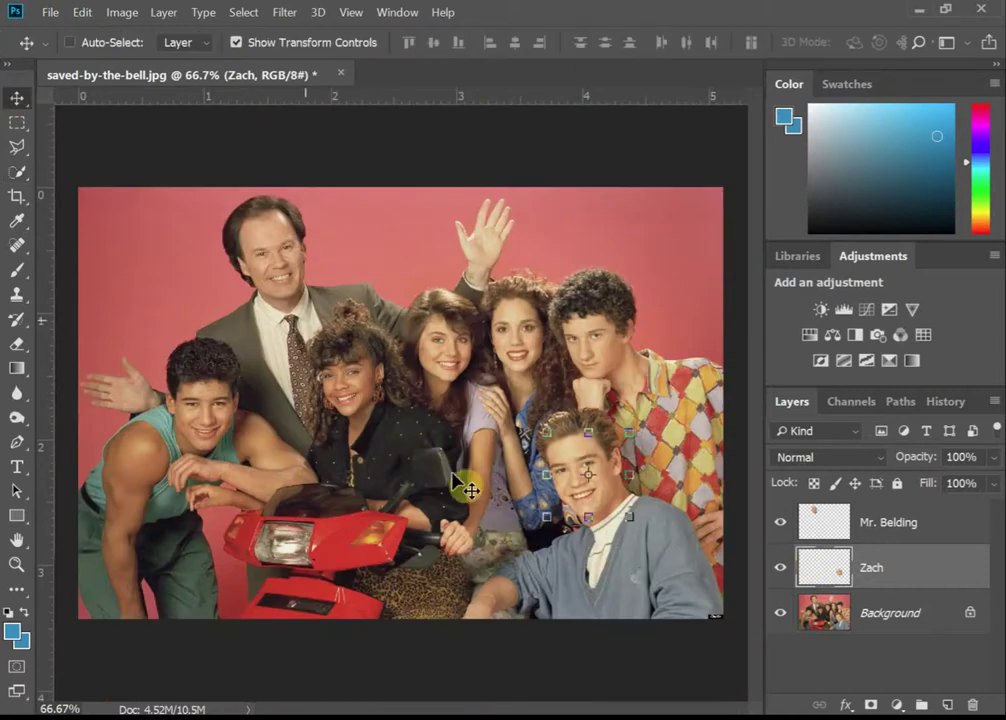
left_click_drag(575, 460, 160, 252)
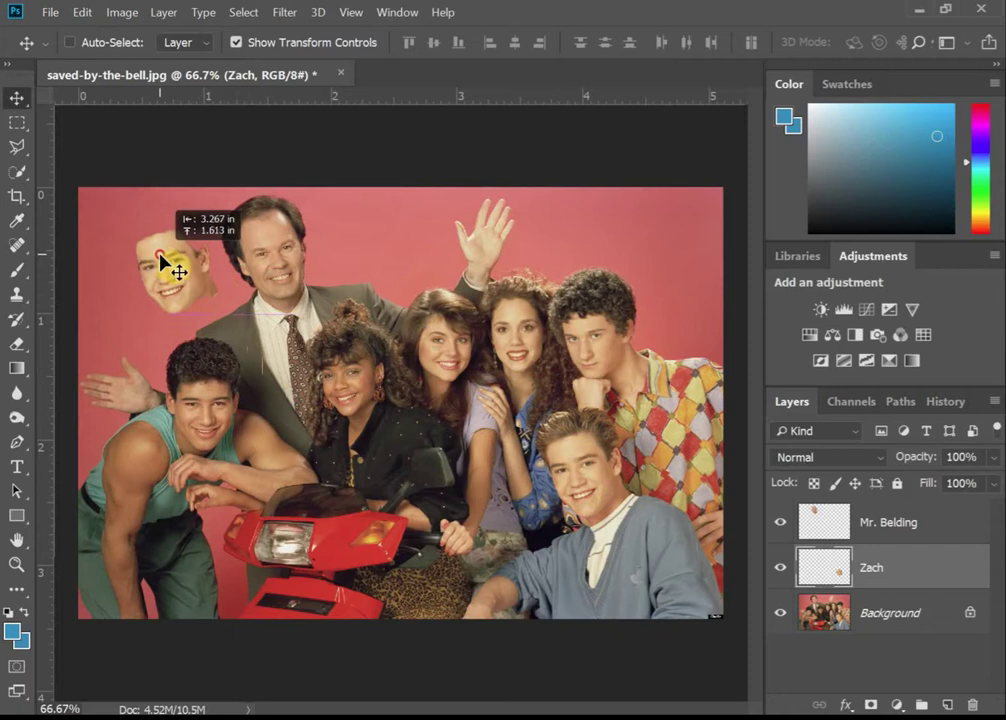
left_click(888, 522)
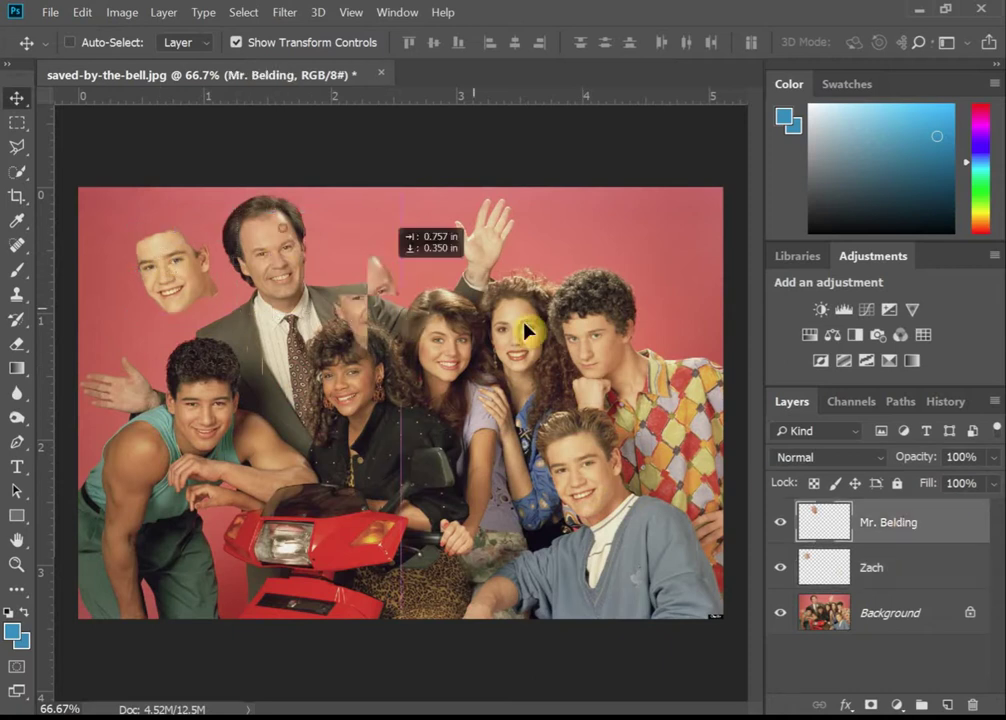
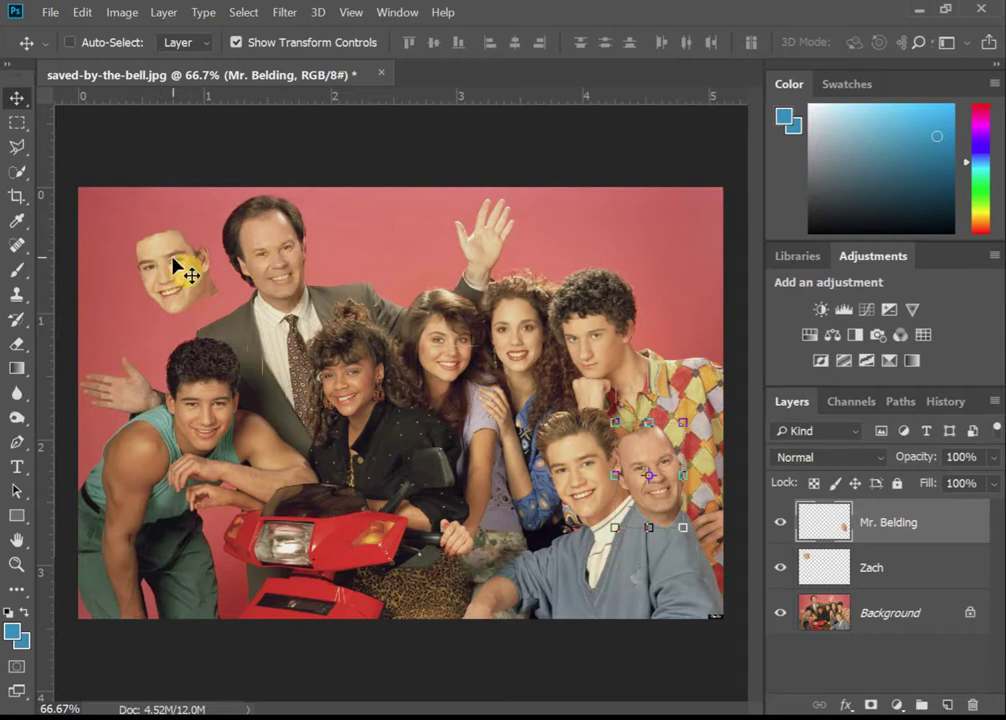
- Place the Zach face over Mr. Belding's head and flip it horizontally by setting its width to -100%
left_click_drag(190, 272, 283, 243)
left_click(846, 567)
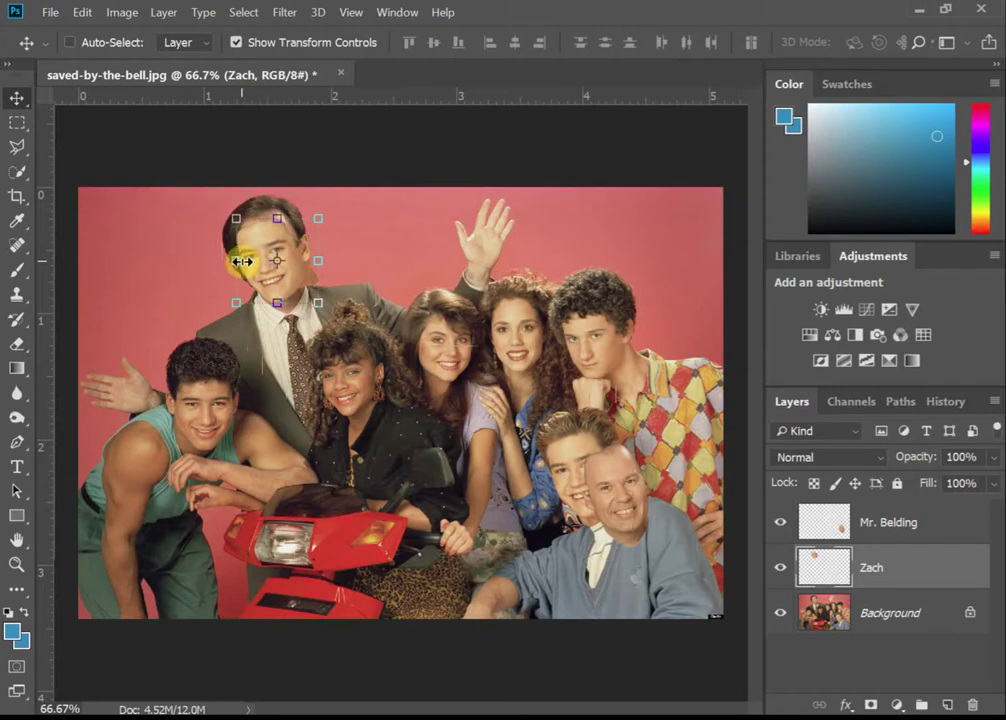
left_click(243, 262)
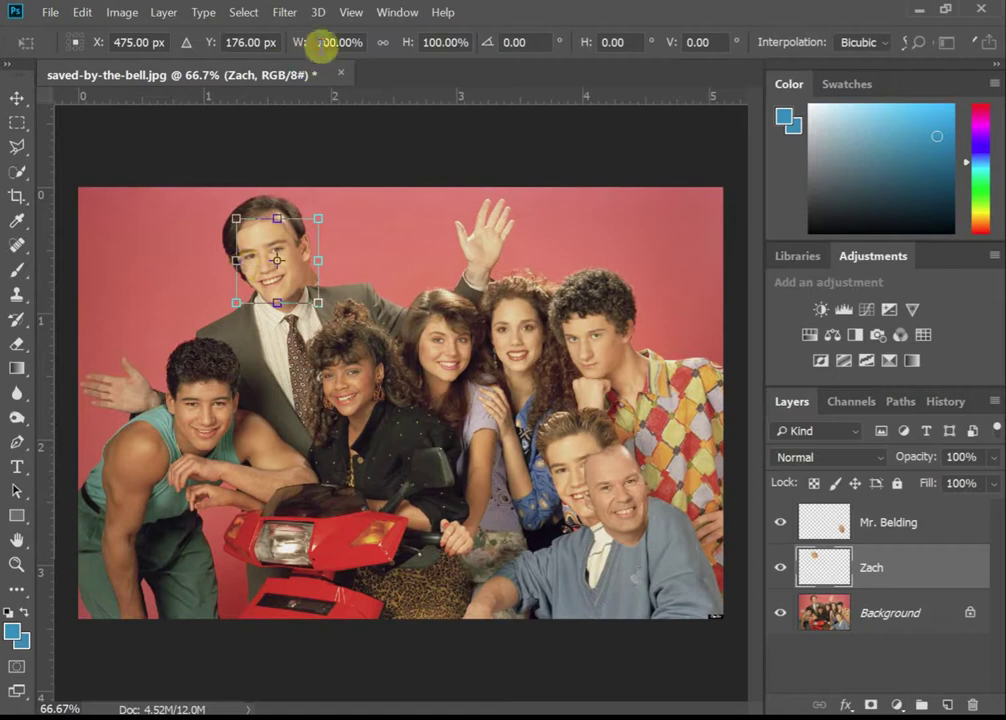
left_click(322, 42)
key("Return")
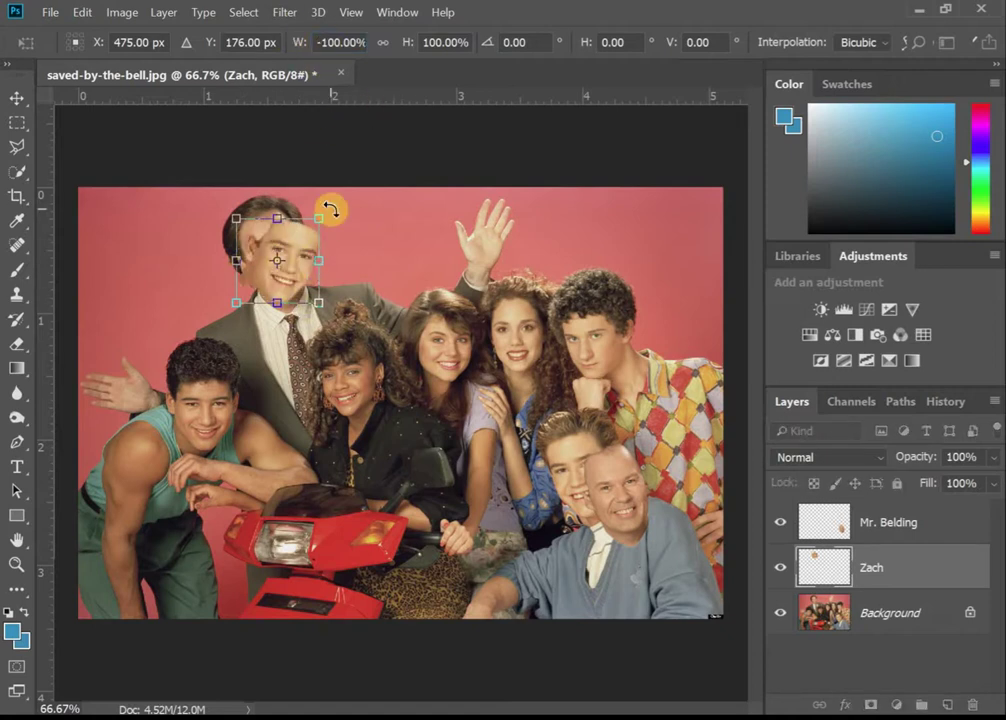
- Rotate the flipped Zach face to about -33.9° and fit it over Mr. Belding's face in the photo
left_click_drag(331, 209, 301, 162)
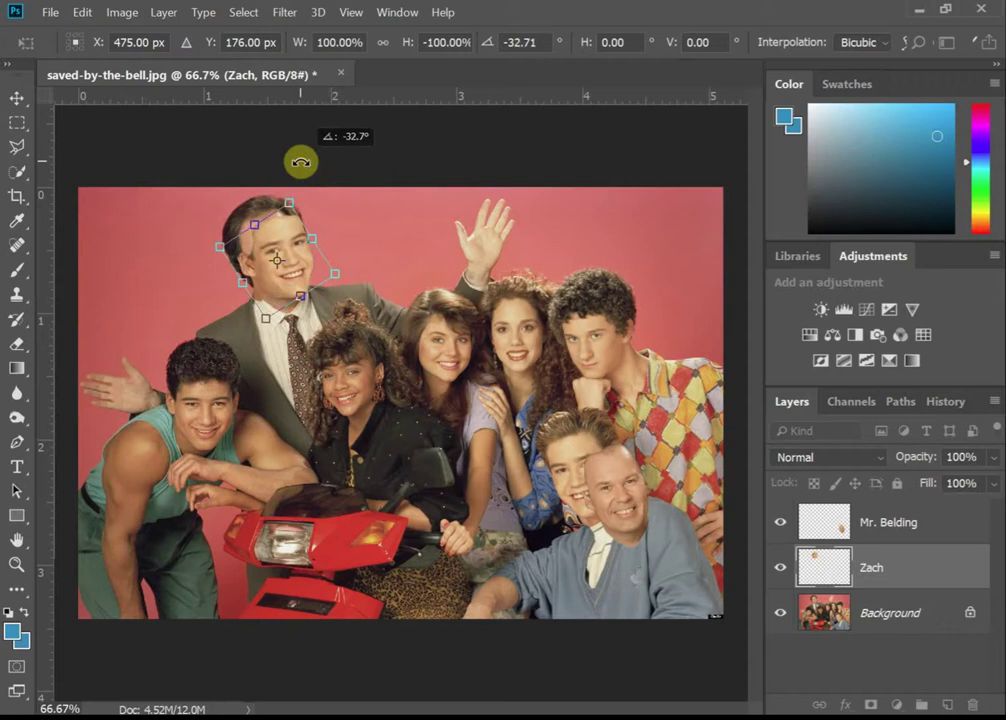
key("ctrl+plus")
key("ctrl+plus")
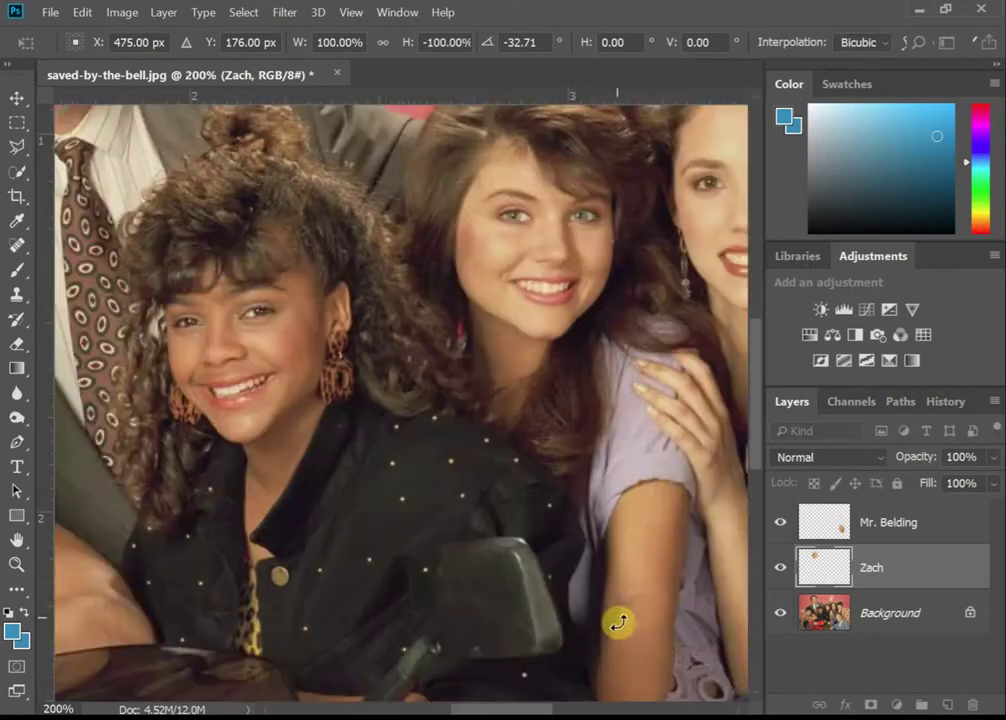
scroll(452, 641, "left", 3)
scroll(452, 641, "up", 5)
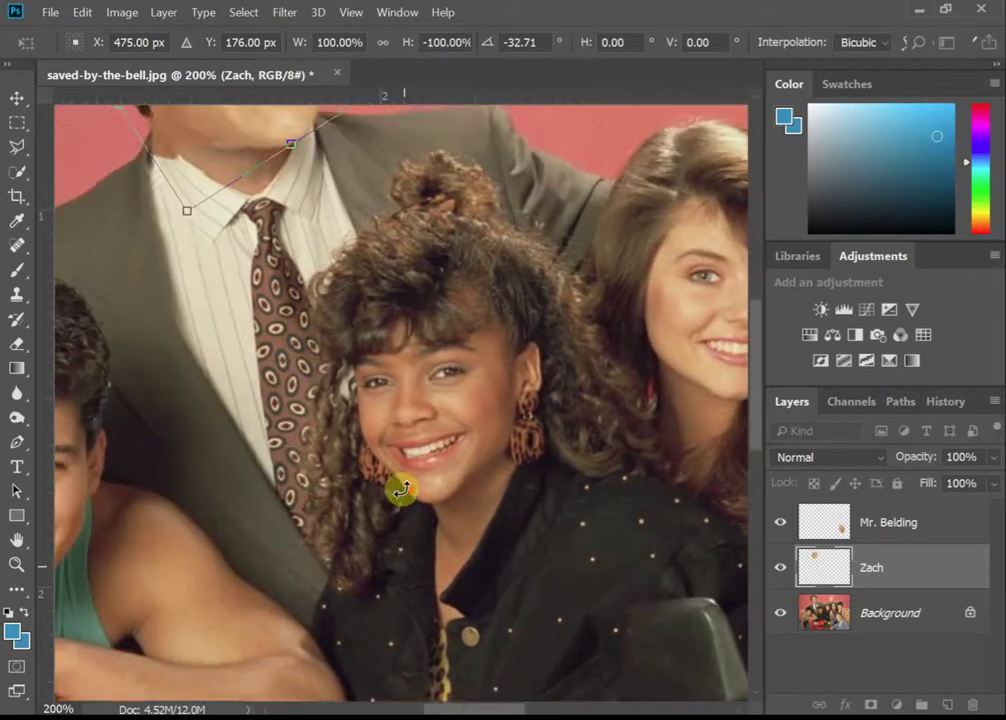
scroll(401, 488, "up", 10)
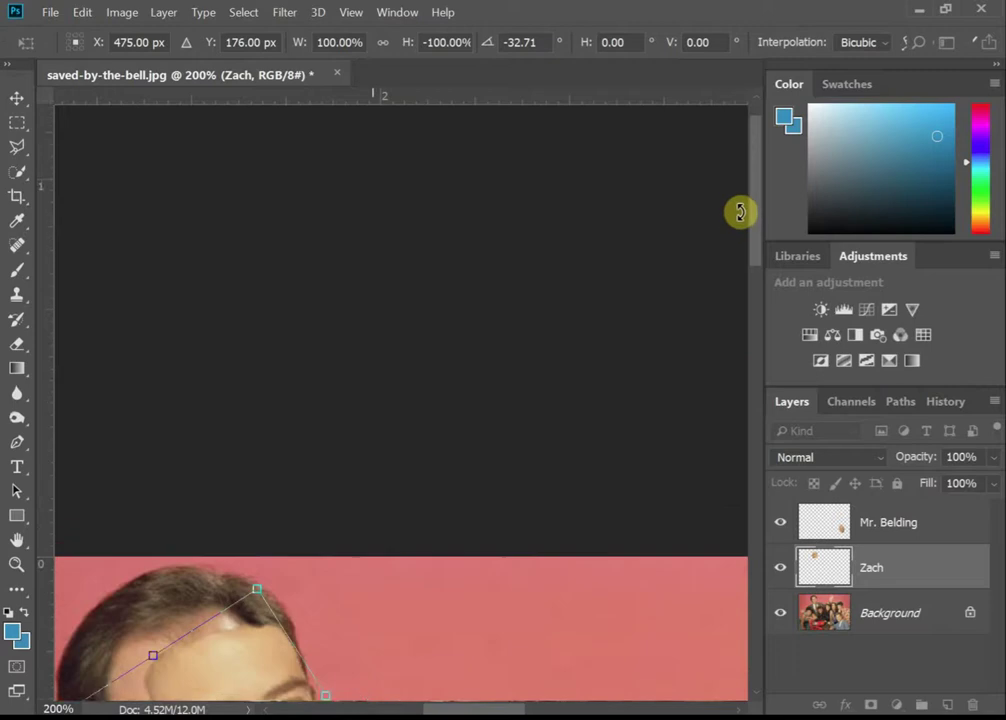
left_click_drag(754, 207, 757, 322)
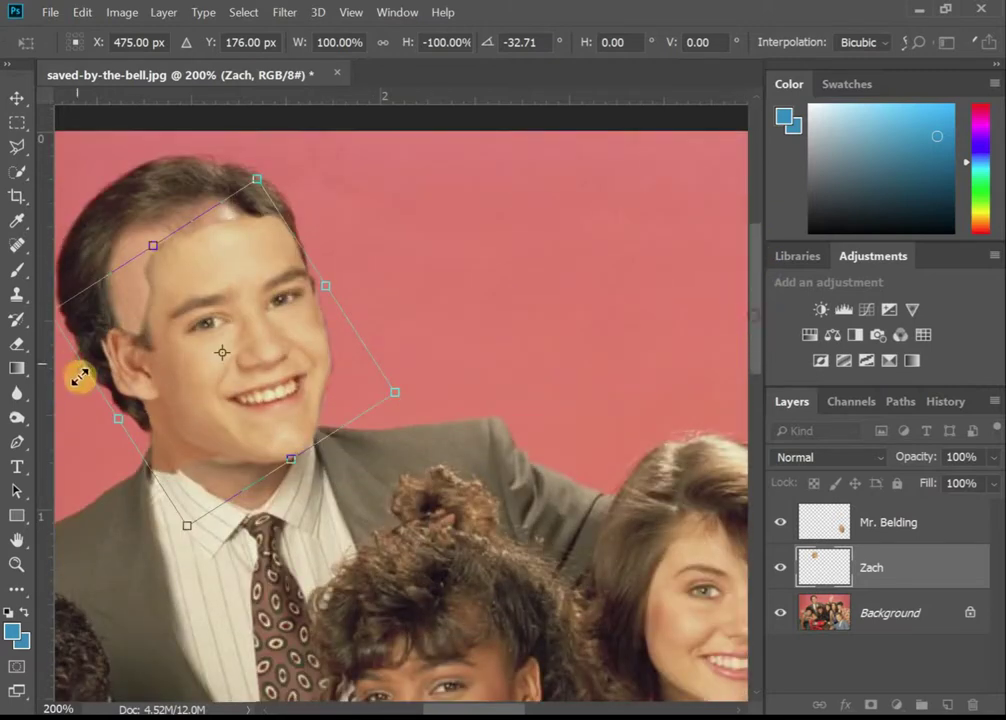
left_click_drag(281, 410, 268, 432)
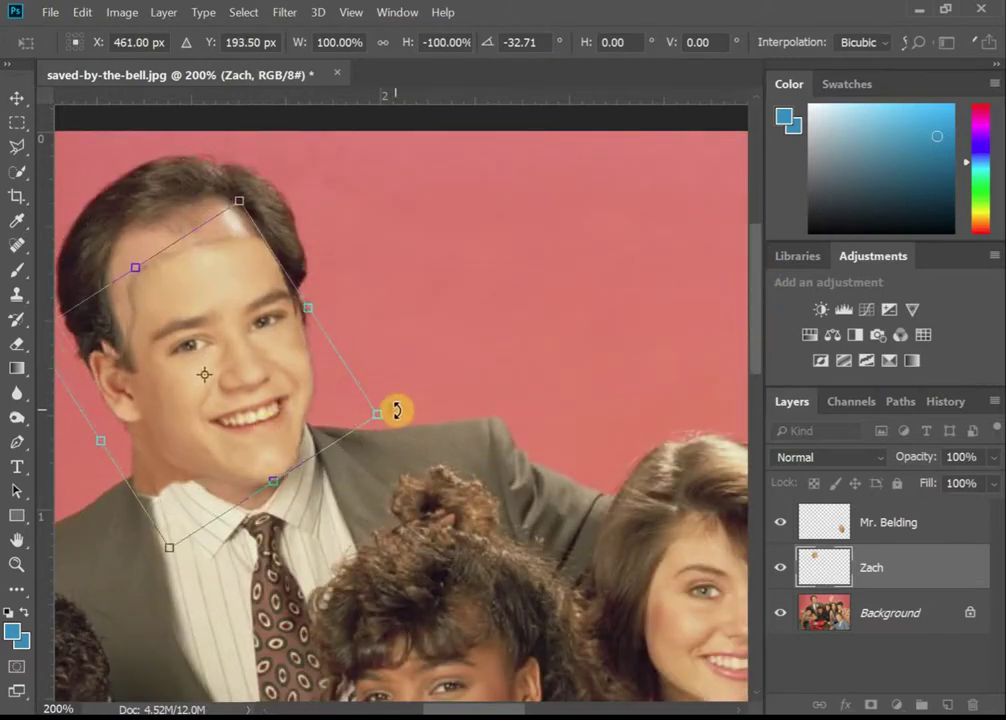
mouse_move(396, 410)
left_mouse_down()
mouse_move(397, 424)
mouse_move(400, 384)
mouse_move(395, 406)
left_mouse_up()
left_click_drag(251, 433, 245, 428)
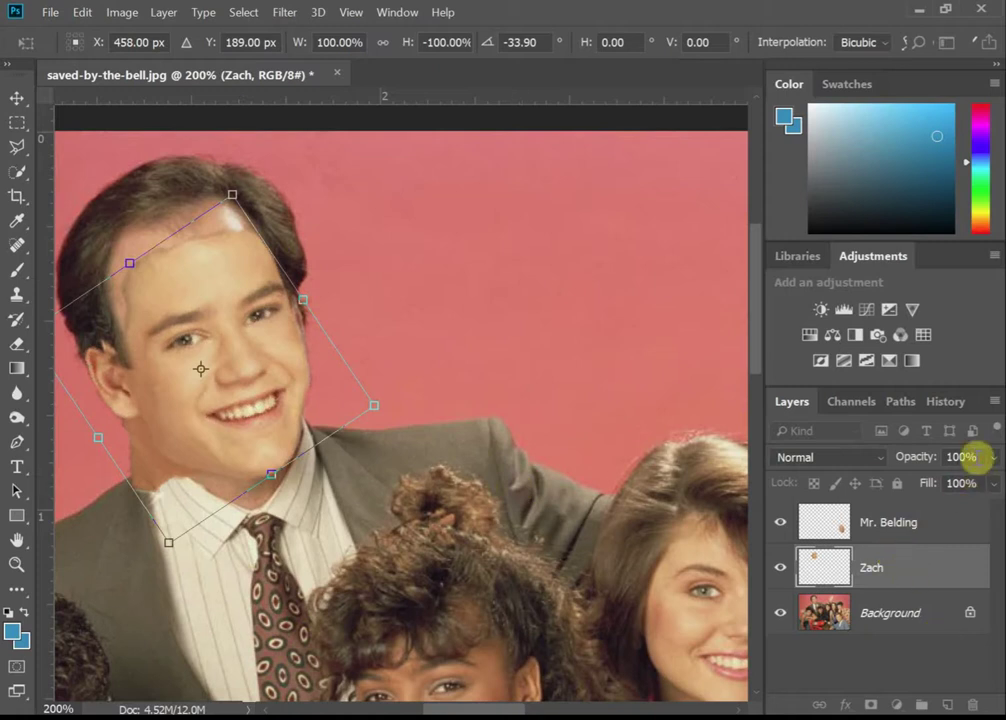
- Lower the Zach layer's opacity to 50% so the face underneath can serve as an alignment guide
left_click(978, 457)
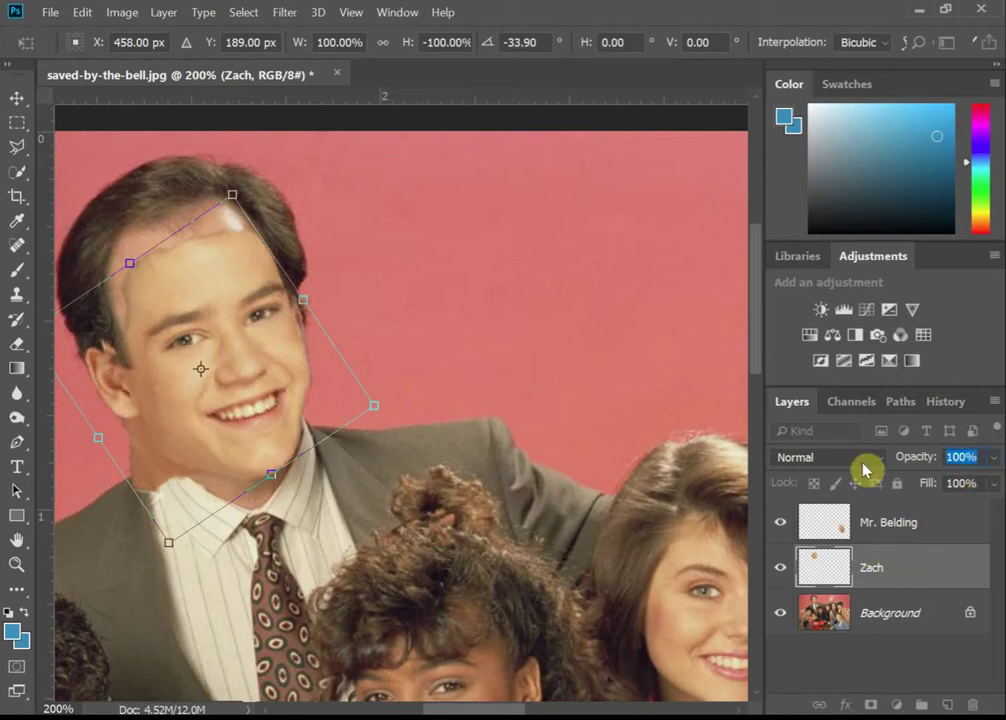
type("0")
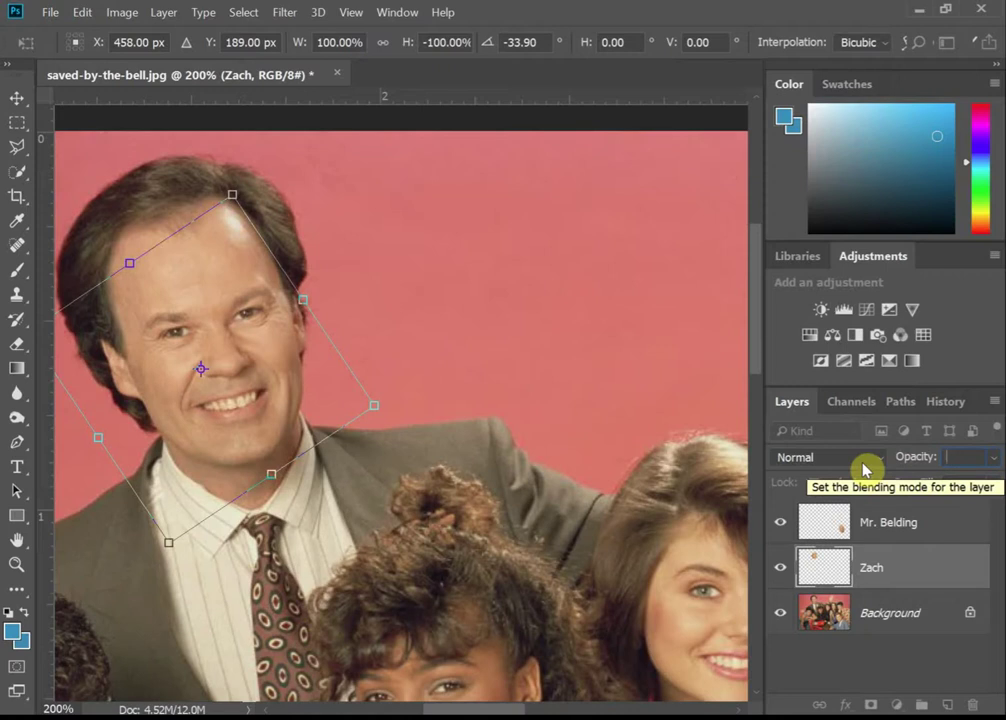
type("50")
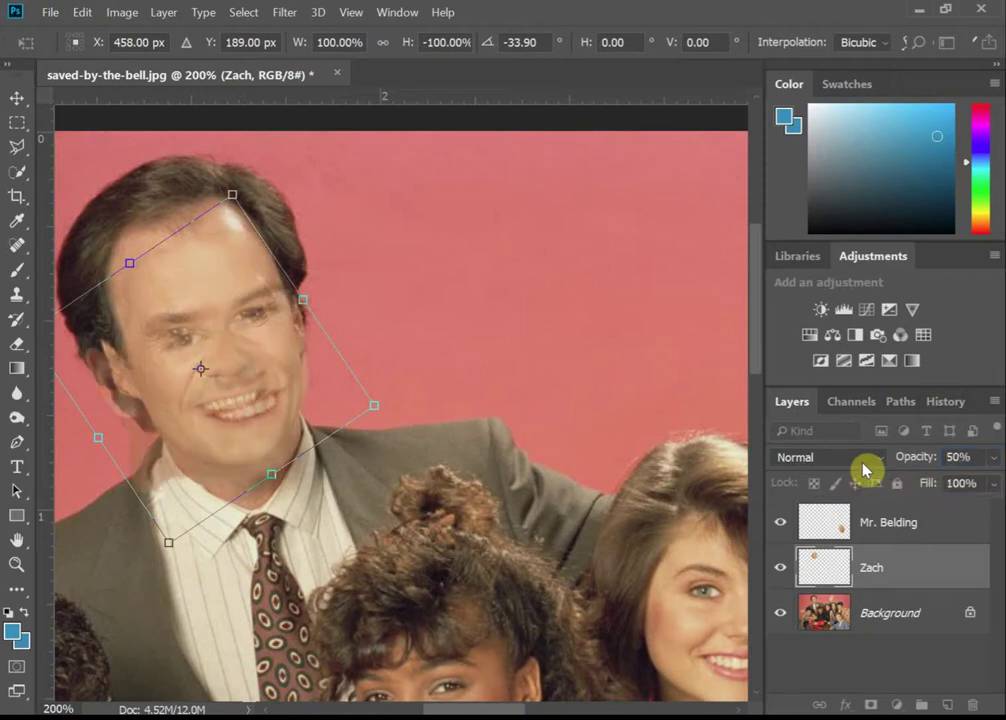
- Align the Zach face's eyes and smile with Mr. Belding's at about -32.18° rotation, apply the transform, and restore the layer's opacity to 100%
mouse_move(232, 304)
left_mouse_down()
mouse_move(235, 294)
mouse_move(226, 299)
left_mouse_up()
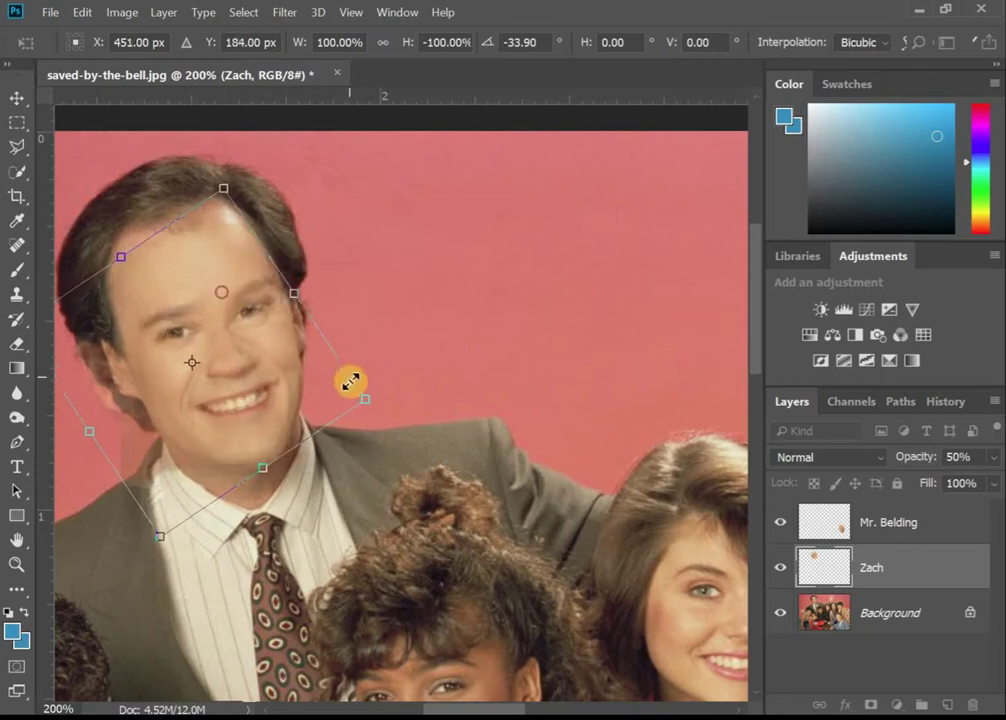
mouse_move(385, 401)
left_mouse_down()
mouse_move(384, 393)
mouse_move(383, 404)
mouse_move(373, 395)
mouse_move(368, 404)
left_mouse_up()
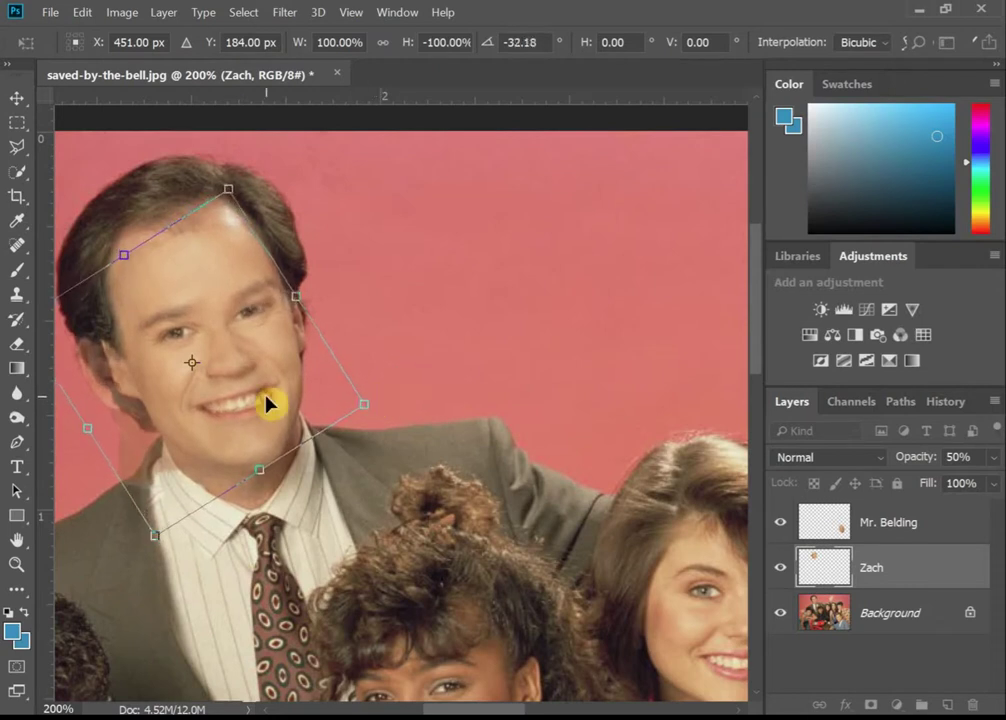
left_click_drag(270, 404, 266, 402)
key("Return")
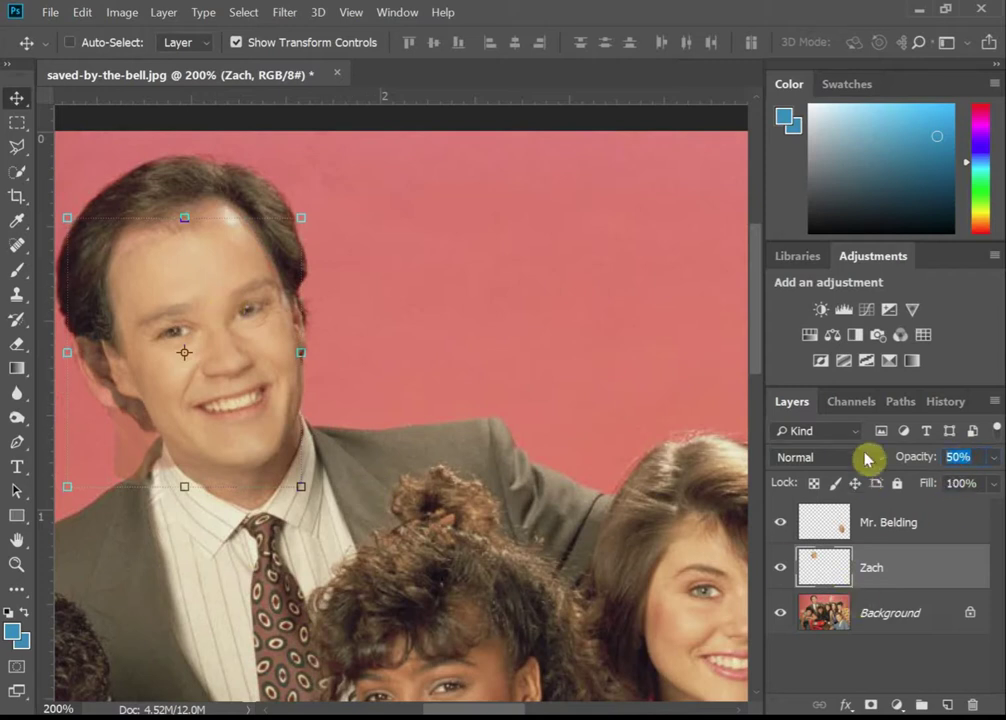
type("100")
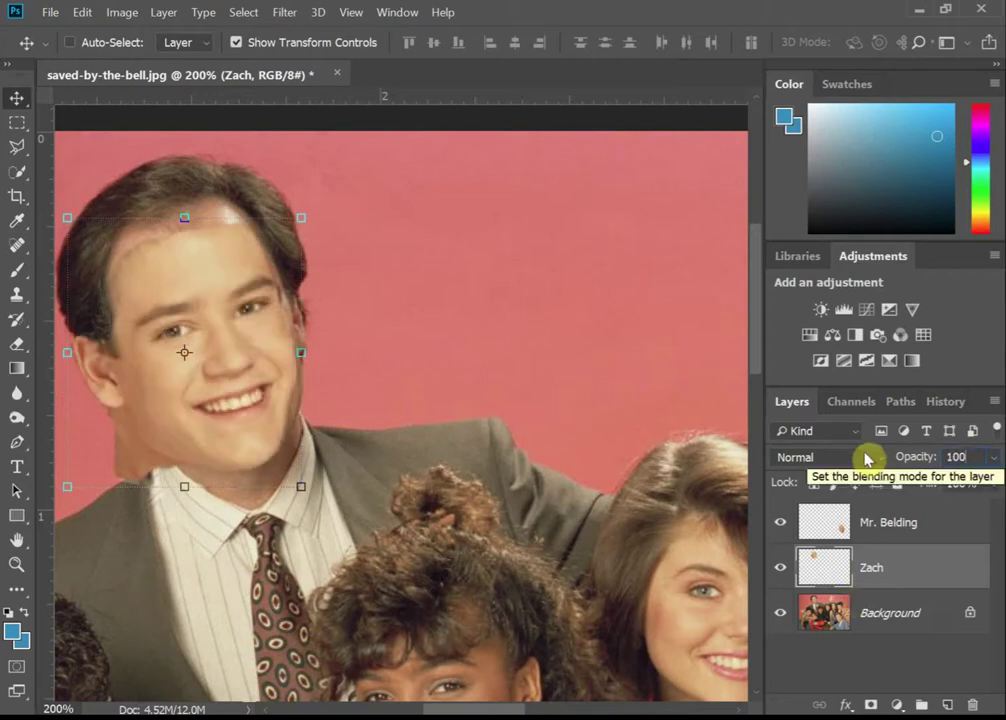
key("Return")
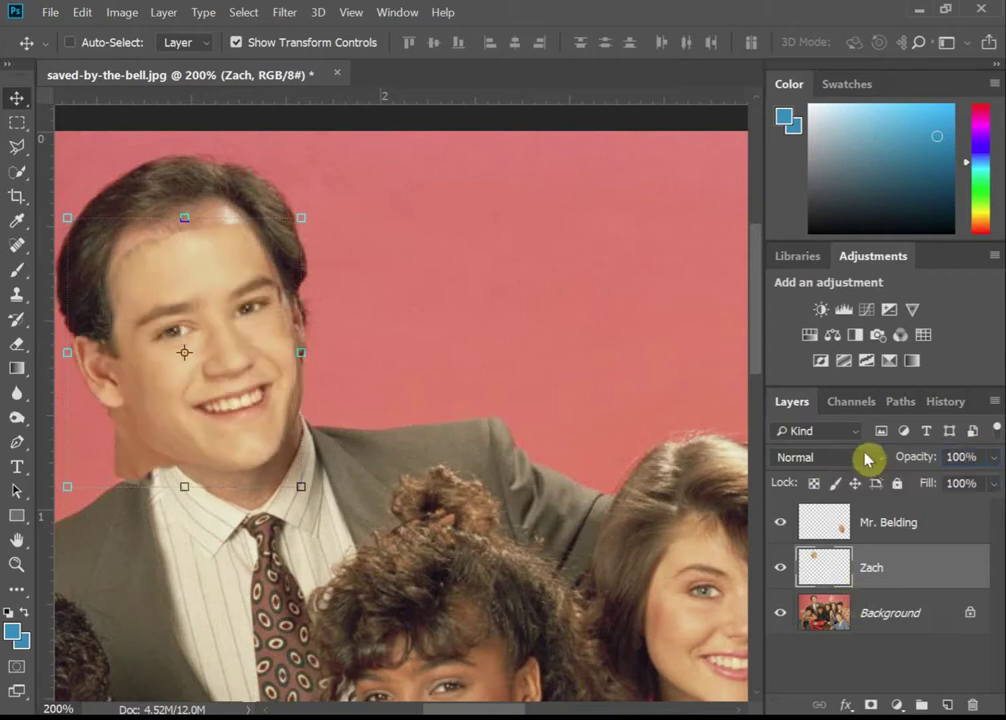
- Try the Eraser at 1% opacity around the Zach face's chin and reduce its brush size to 45 px
left_click(18, 352)
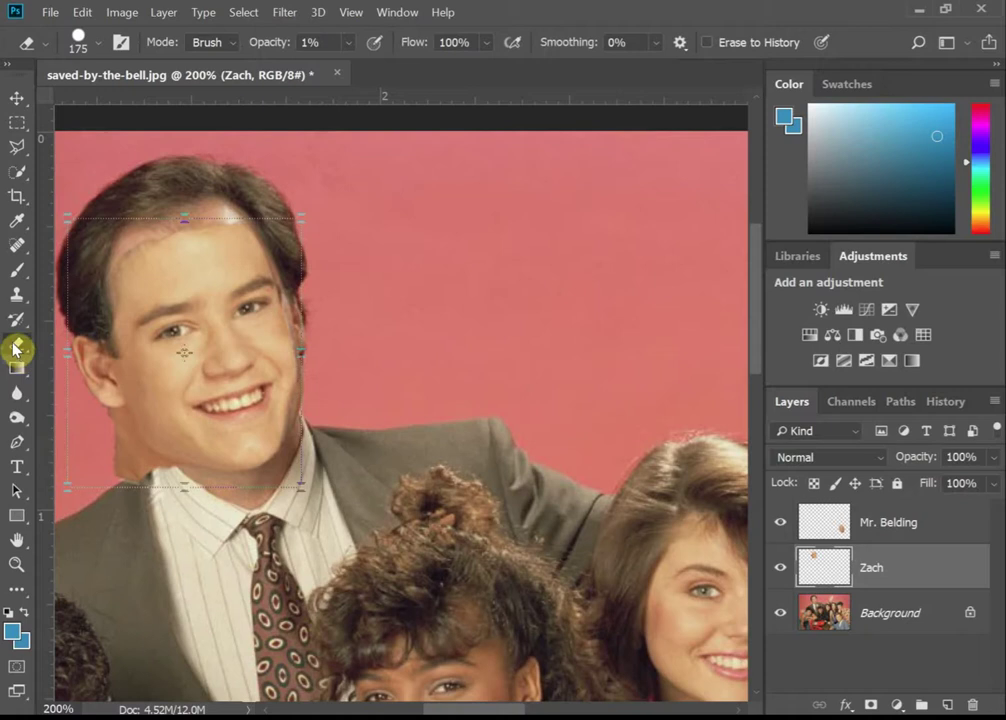
left_click(105, 40)
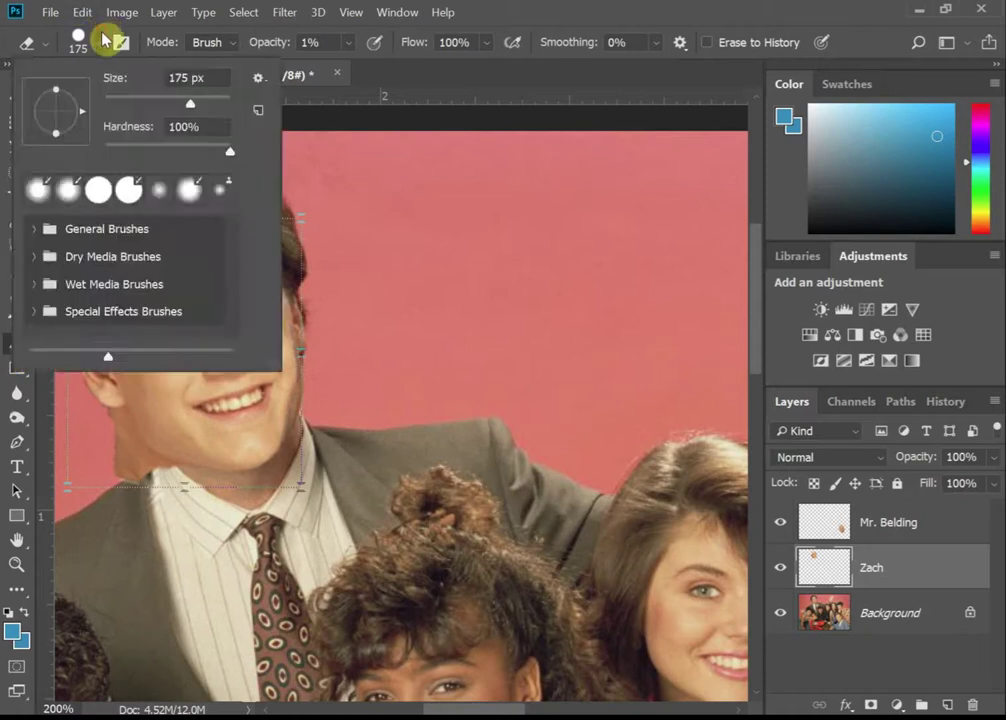
left_click(105, 40)
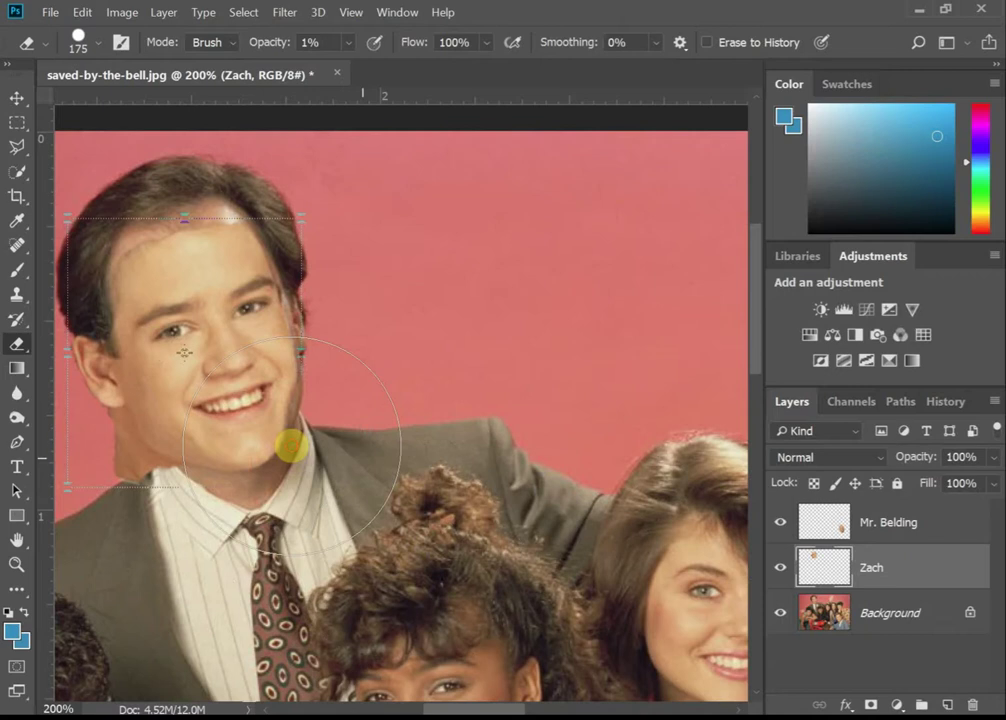
mouse_move(291, 447)
left_mouse_down()
mouse_move(135, 314)
mouse_move(108, 260)
mouse_move(228, 257)
mouse_move(238, 378)
mouse_move(285, 575)
mouse_move(257, 458)
left_mouse_up()
key("bracketleft")
key("bracketleft")
key("bracketleft")
key("bracketleft")
key("bracketleft")
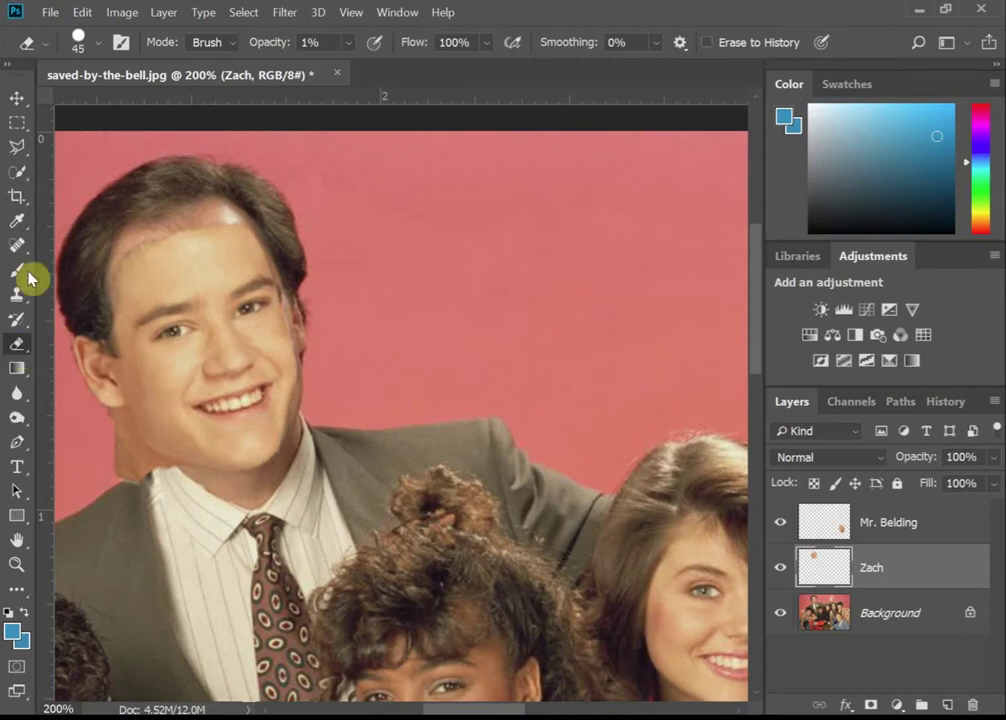
- Revert the Zach layer to its state before the eraser strokes and set the Eraser's opacity to 100%
left_click(307, 42)
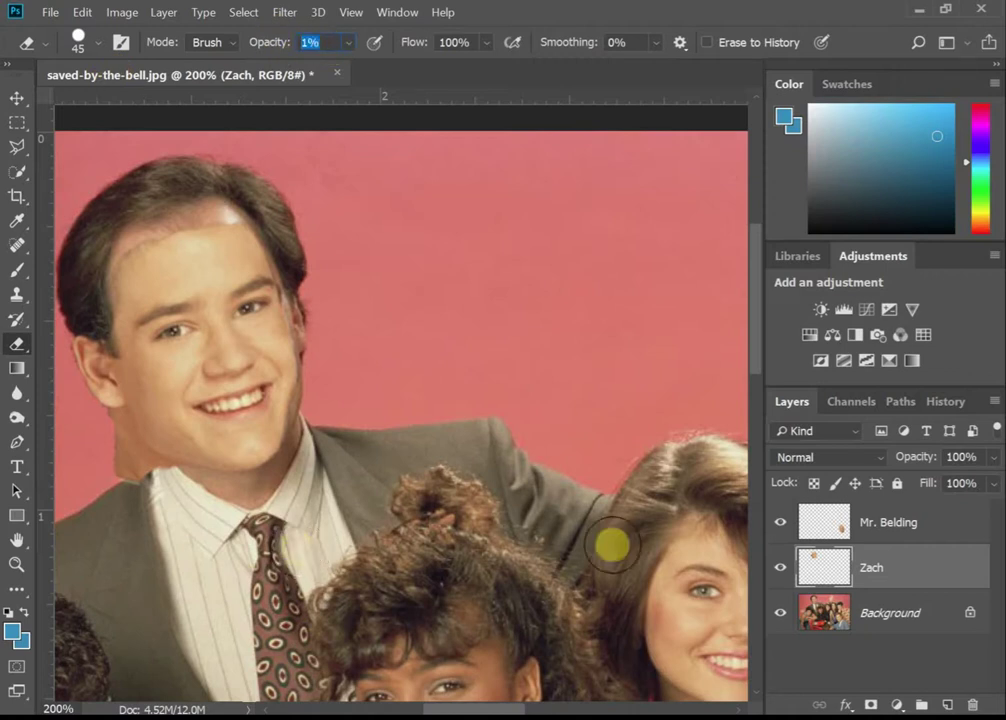
left_click(935, 401)
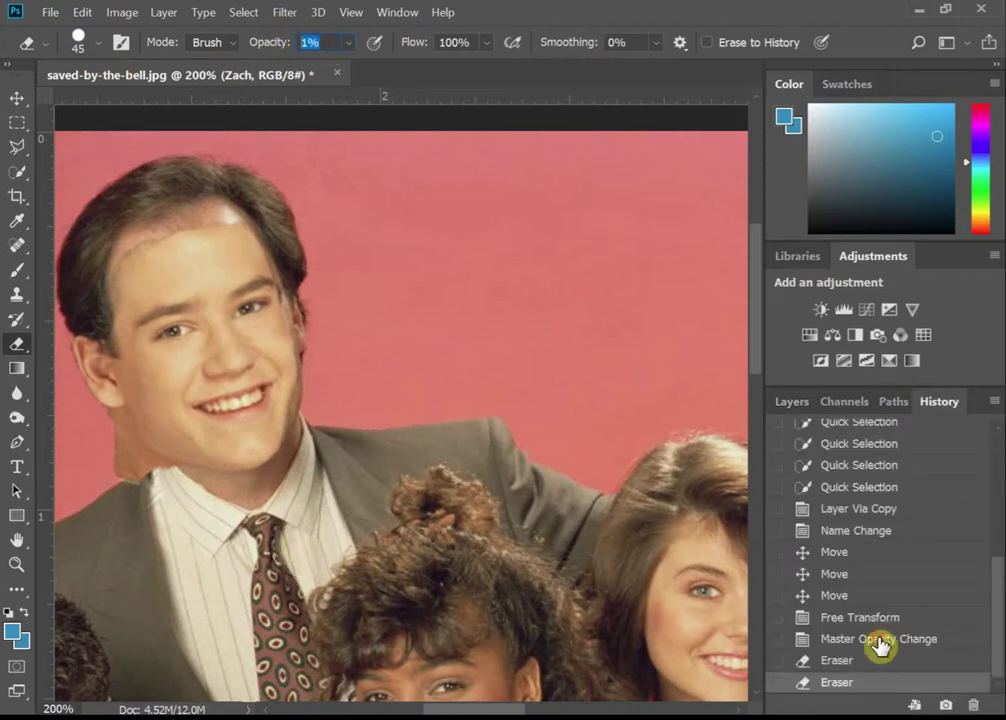
left_click(880, 641)
left_click(785, 401)
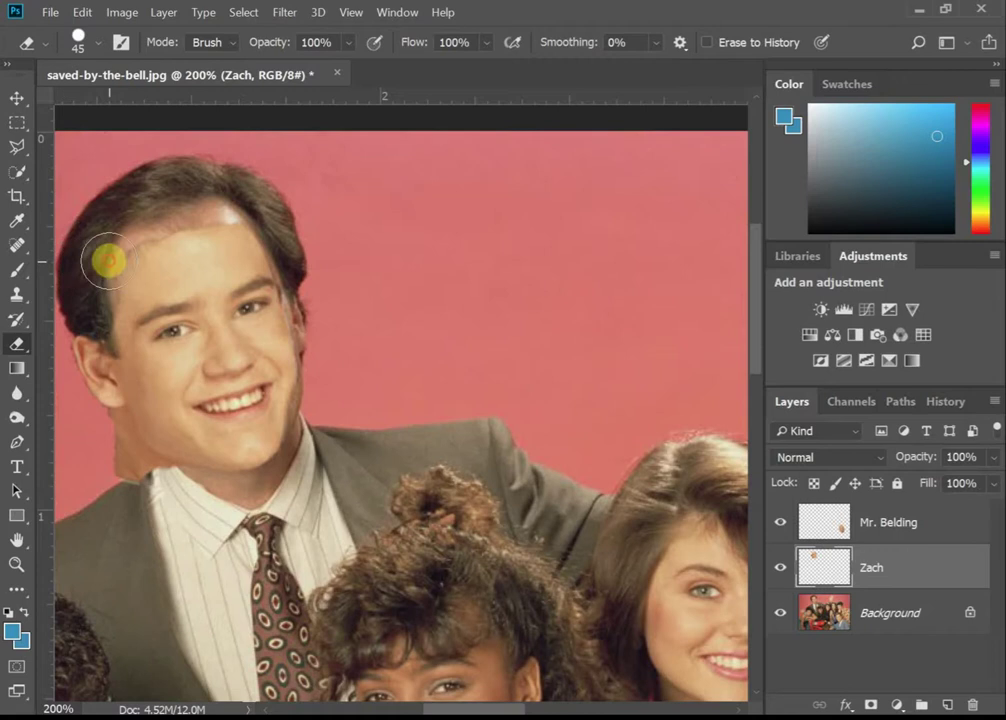
- Erase the upper forehead of the Zach face below Mr. Belding's hairline, undoing the erasing over the eye and nose
mouse_move(108, 262)
left_mouse_down()
mouse_move(225, 225)
mouse_move(299, 231)
mouse_move(83, 243)
mouse_move(369, 316)
mouse_move(382, 384)
mouse_move(314, 426)
mouse_move(330, 406)
left_mouse_up()
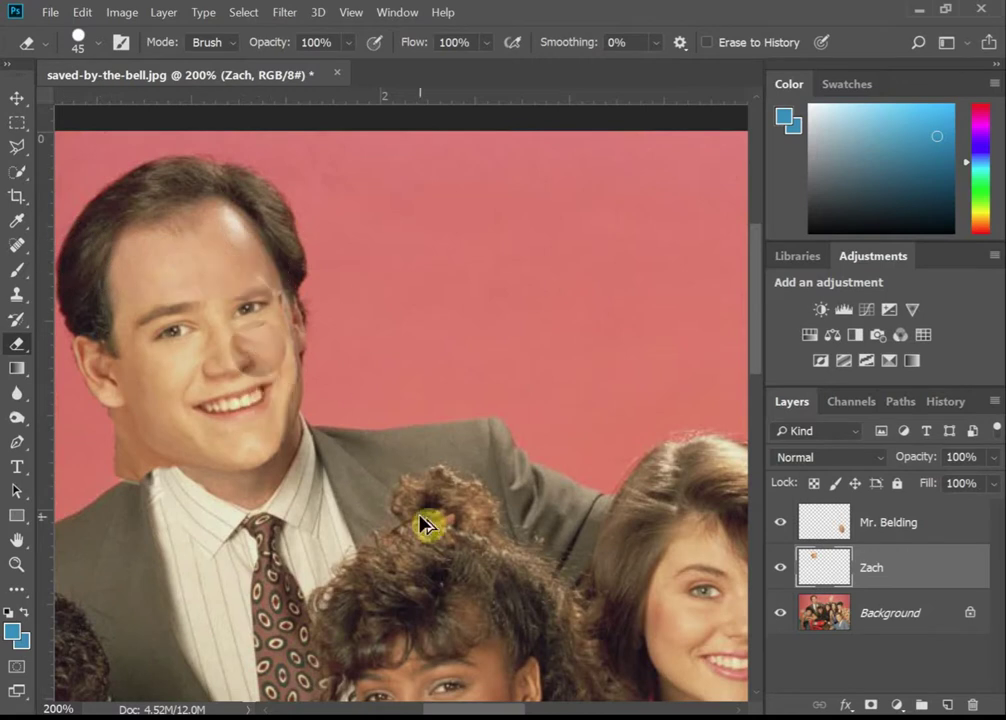
key("ctrl+z")
key("ctrl+z")
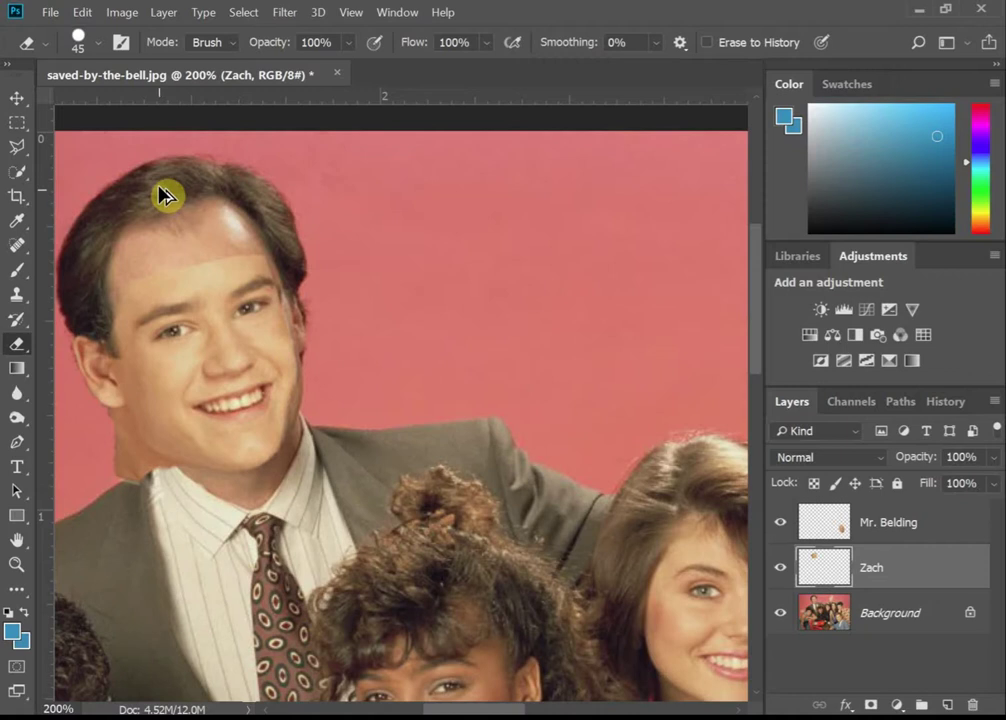
- Undo the last forehead erasing and try the Eraser at 100% hardness on the Zach face's cheek
key("ctrl+z")
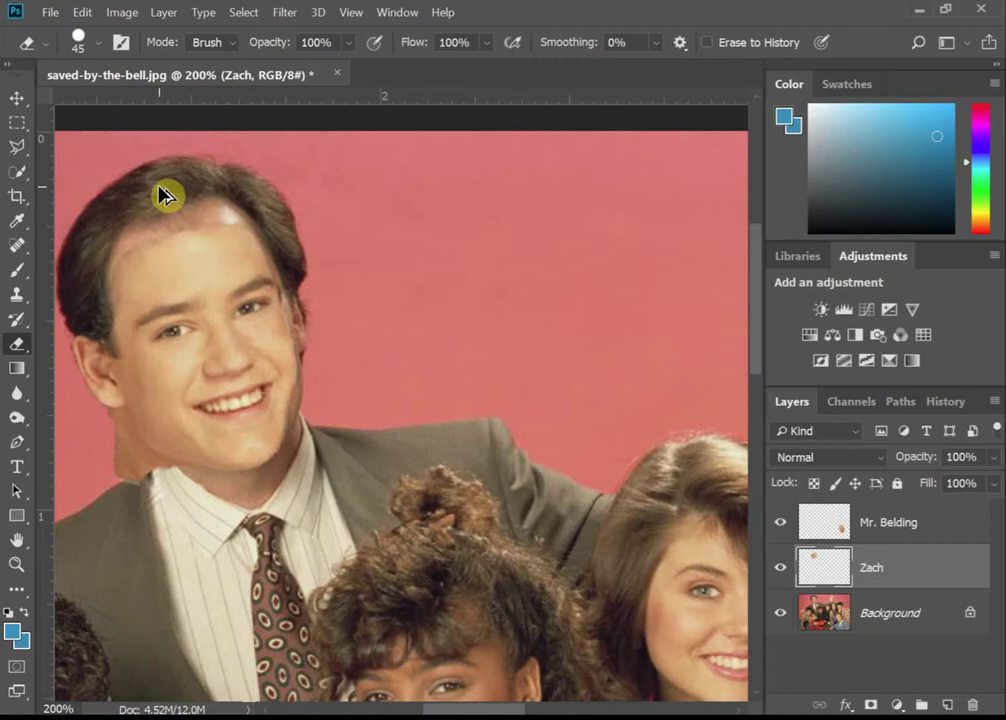
left_click(100, 46)
left_click_drag(230, 151, 225, 151)
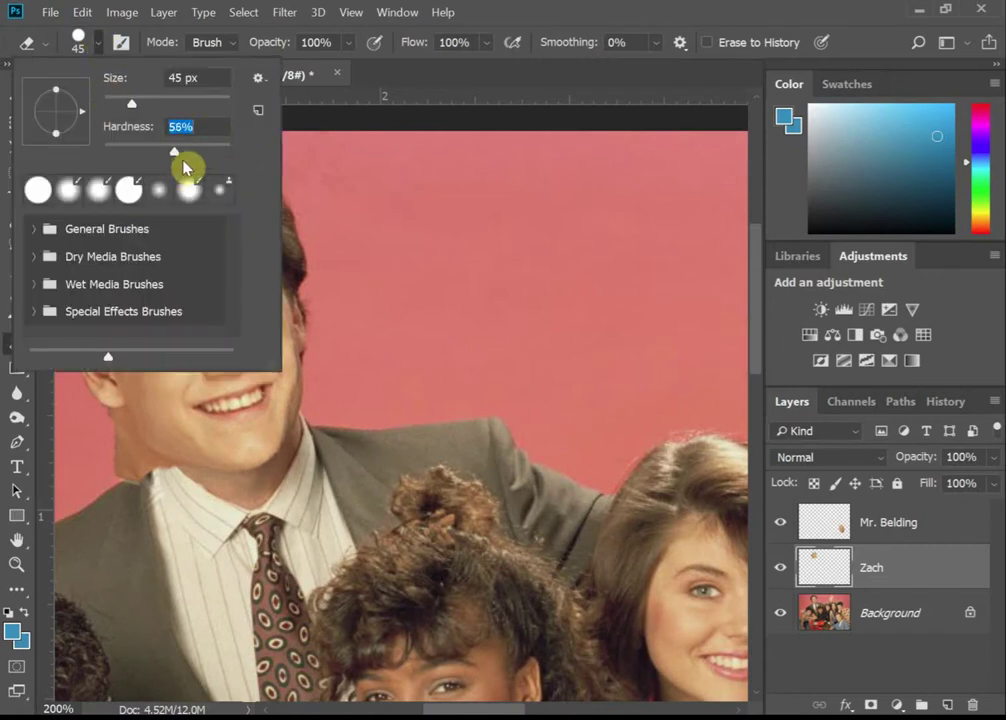
type("100")
left_click(100, 40)
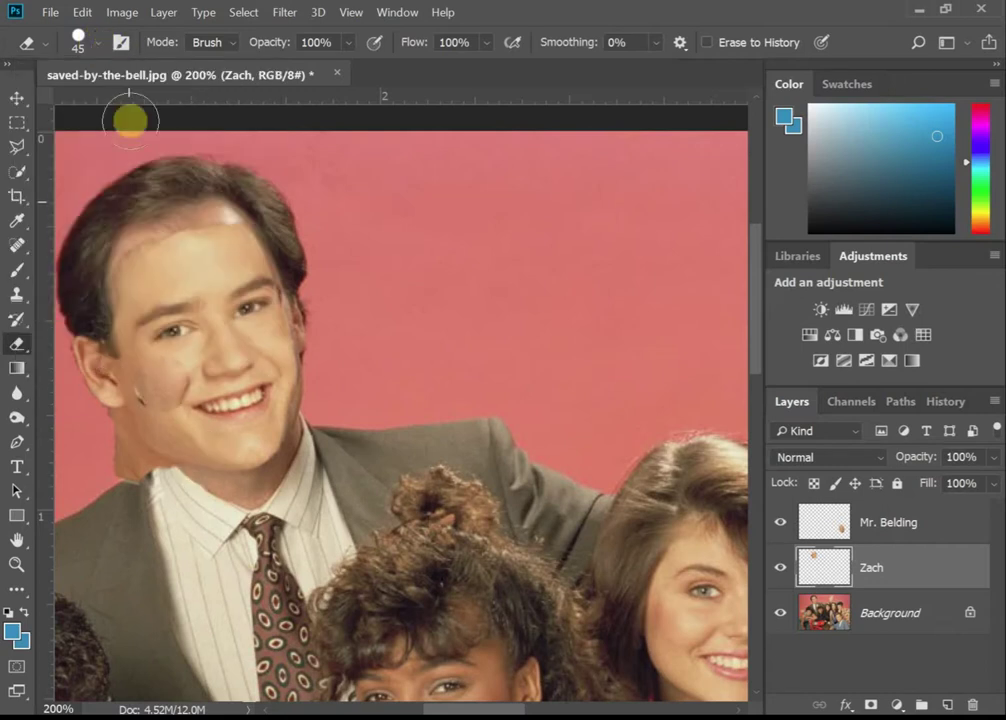
- Soften the Eraser brush's hardness, try it on the face's other cheek and undo the test strokes
left_click(100, 46)
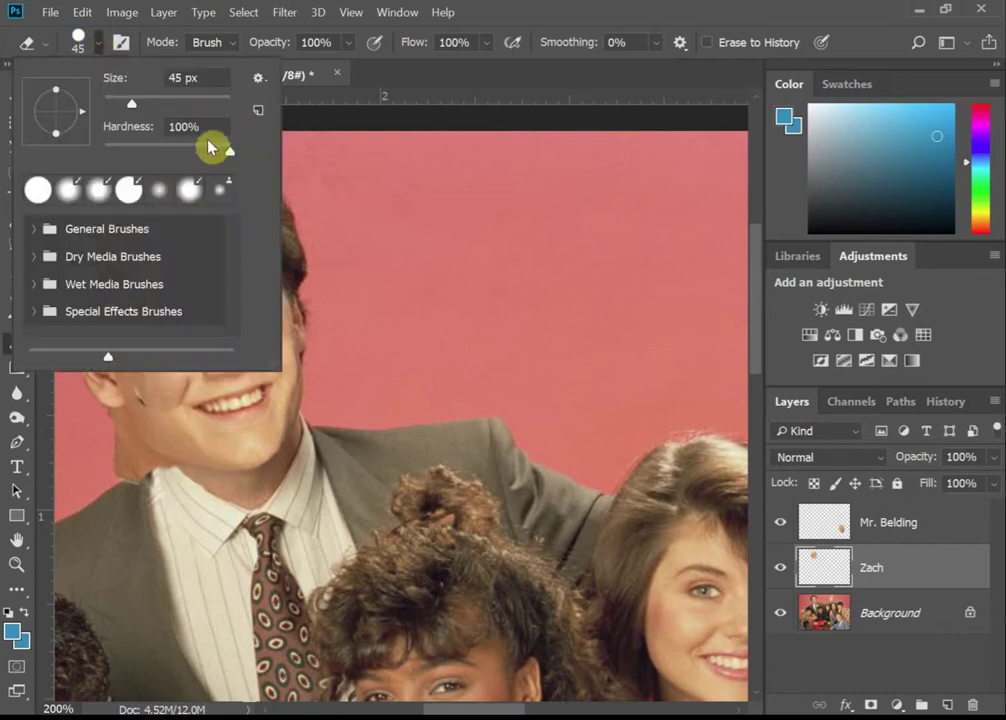
key("Return")
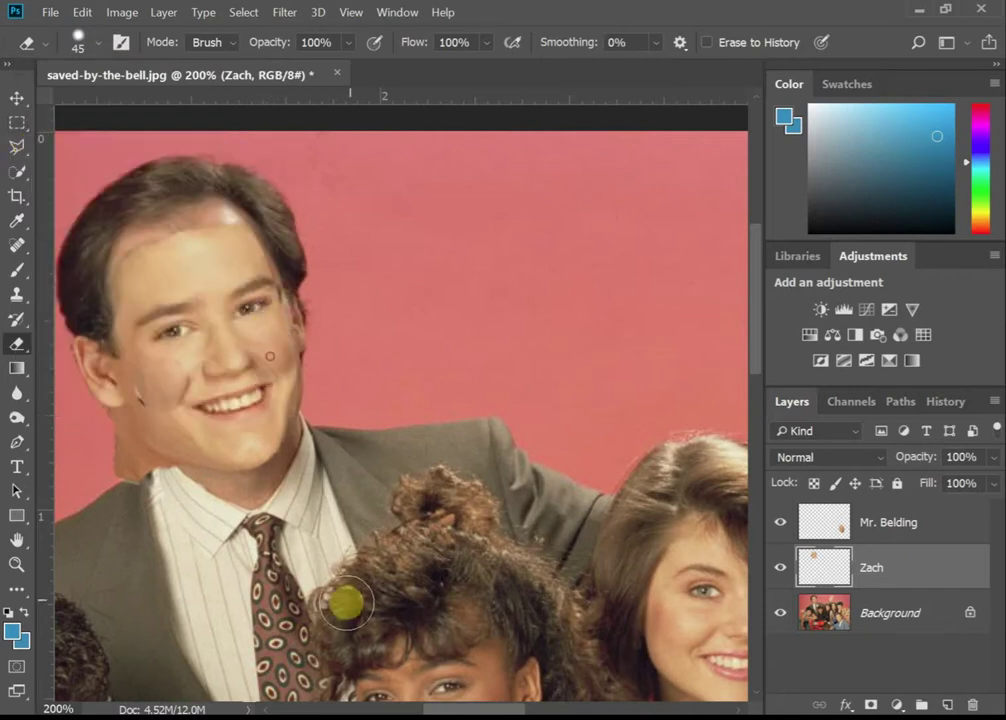
key("ctrl+plus")
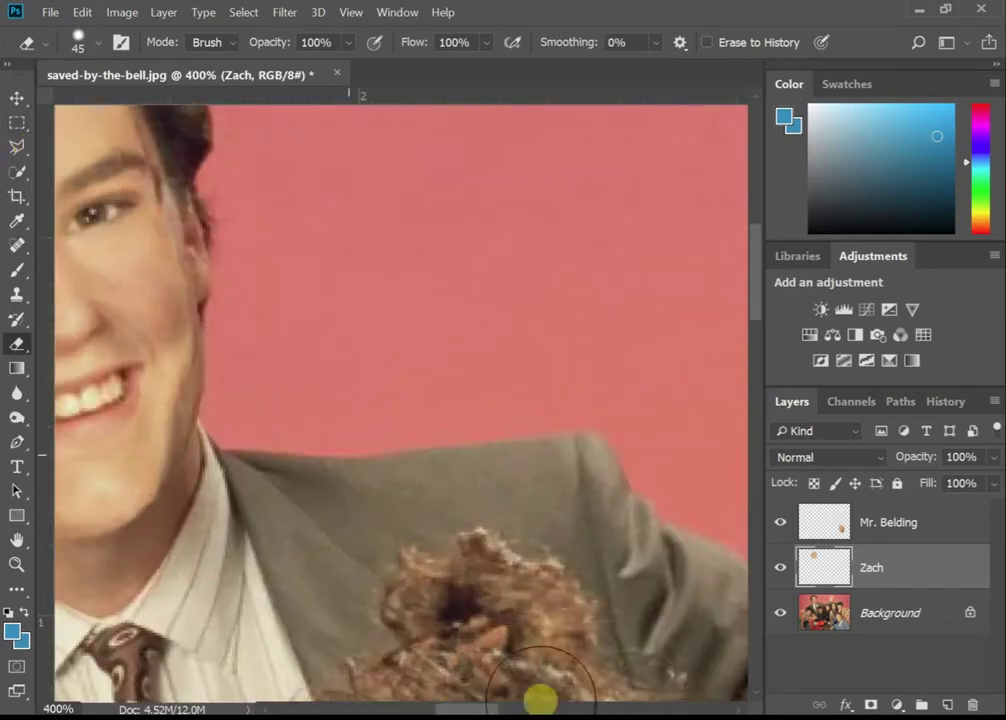
left_click_drag(449, 708, 414, 709)
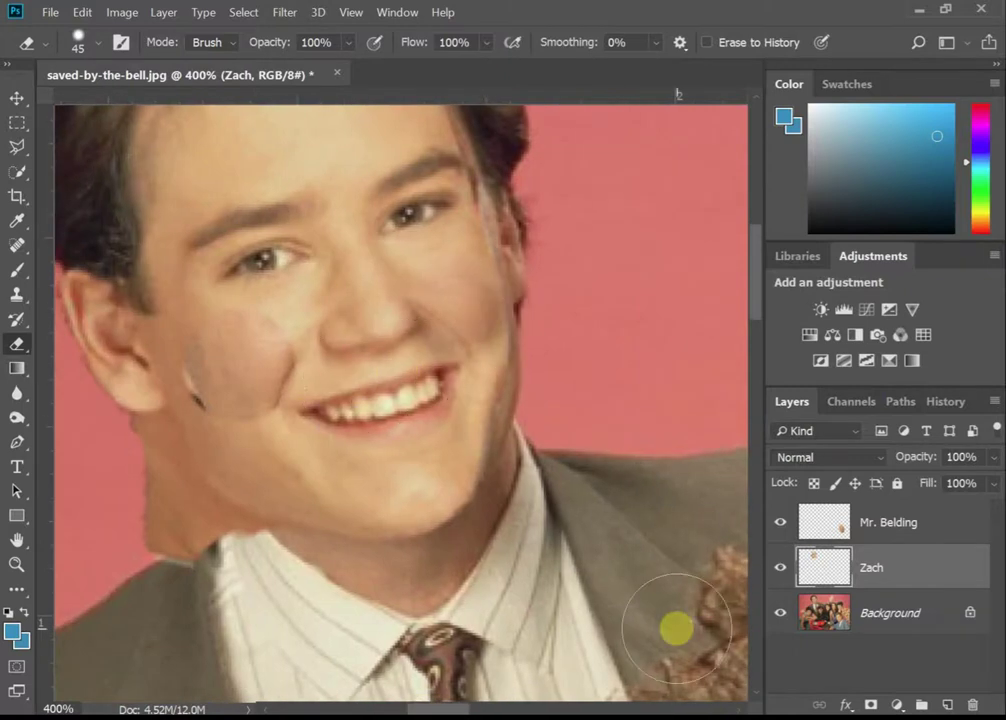
key("ctrl+minus")
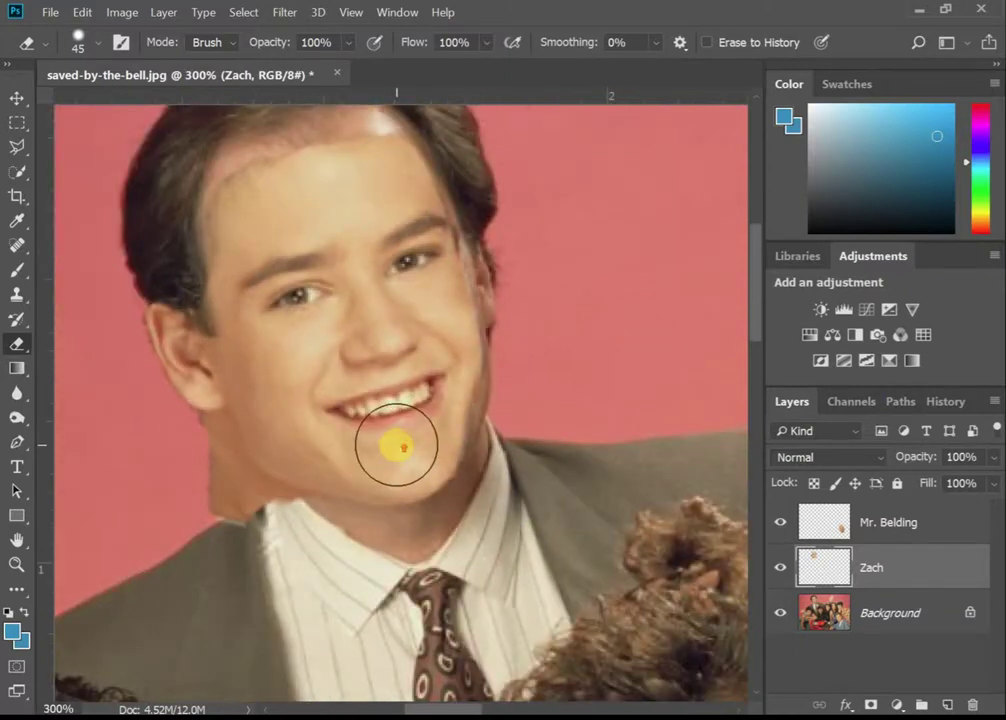
- Set the Eraser's opacity to 50% and erase around the Zach face's forehead, ear, jaw and outer eye to blend the edges
scroll(397, 446, "up", 4)
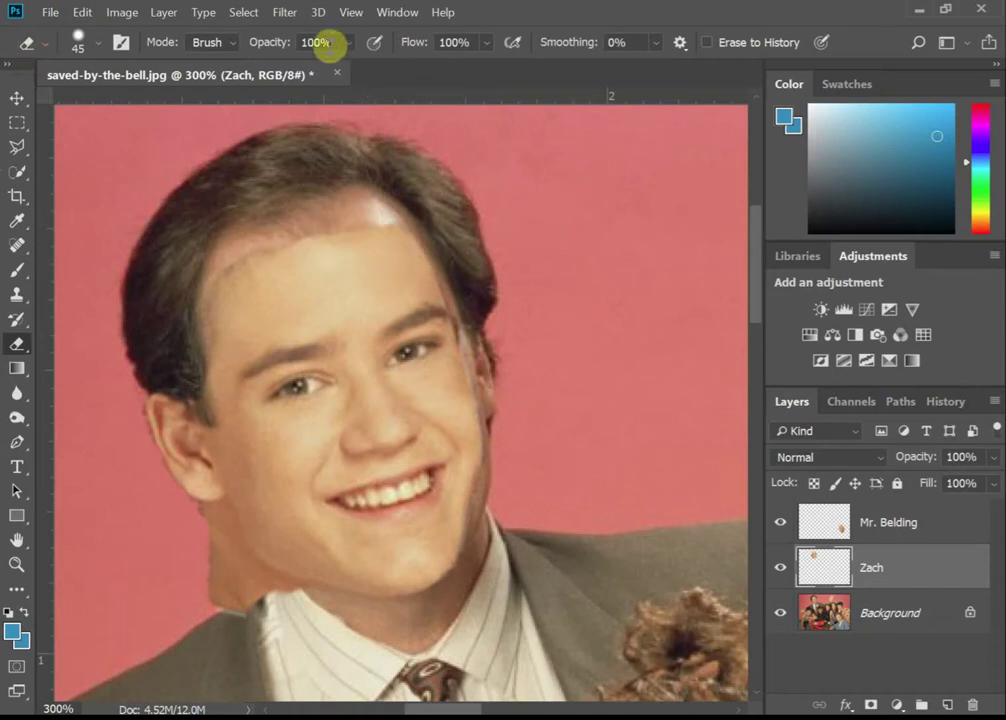
type("50")
key("Return")
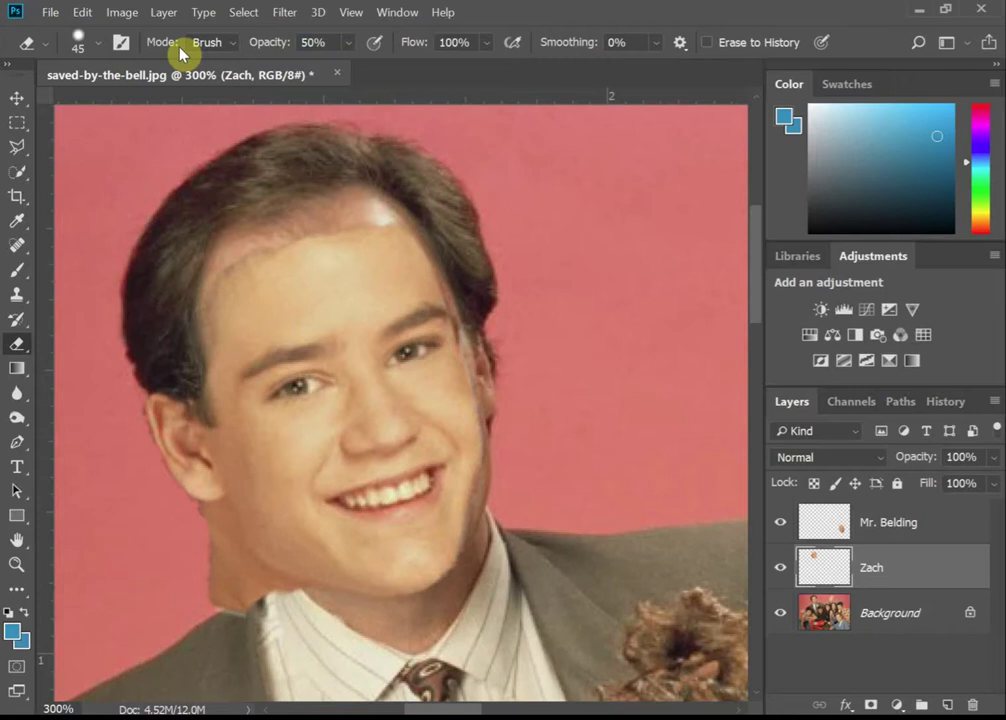
mouse_move(428, 245)
left_mouse_down()
mouse_move(363, 224)
mouse_move(319, 226)
mouse_move(382, 220)
mouse_move(237, 227)
mouse_move(341, 203)
mouse_move(224, 237)
mouse_move(249, 221)
mouse_move(216, 265)
mouse_move(254, 254)
mouse_move(178, 337)
left_mouse_up()
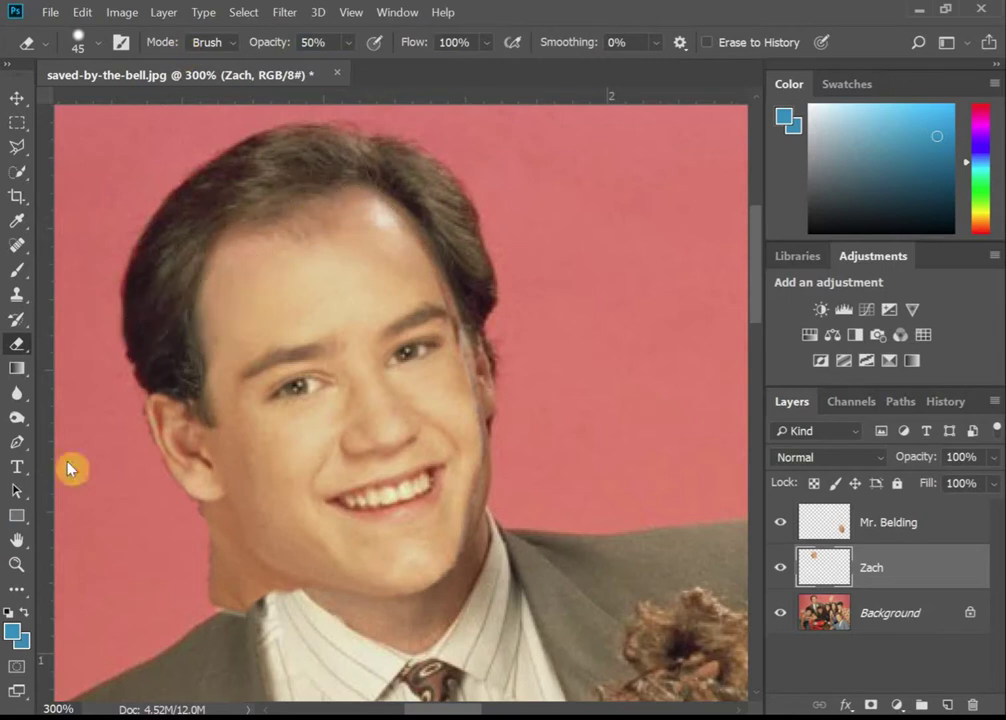
mouse_move(72, 467)
left_mouse_down()
mouse_move(95, 423)
mouse_move(129, 406)
mouse_move(151, 504)
mouse_move(161, 503)
mouse_move(158, 434)
mouse_move(179, 561)
mouse_move(168, 388)
mouse_move(172, 502)
mouse_move(188, 508)
mouse_move(154, 410)
mouse_move(155, 590)
mouse_move(218, 632)
mouse_move(194, 550)
mouse_move(206, 626)
mouse_move(174, 592)
mouse_move(246, 635)
mouse_move(206, 609)
mouse_move(188, 578)
mouse_move(236, 620)
mouse_move(192, 545)
mouse_move(250, 620)
mouse_move(278, 624)
mouse_move(234, 608)
mouse_move(273, 624)
mouse_move(195, 534)
mouse_move(224, 589)
mouse_move(194, 516)
mouse_move(196, 532)
mouse_move(293, 601)
mouse_move(266, 601)
mouse_move(396, 634)
mouse_move(356, 628)
mouse_move(435, 627)
mouse_move(500, 592)
mouse_move(519, 371)
mouse_move(480, 226)
mouse_move(505, 322)
mouse_move(505, 378)
mouse_move(534, 443)
mouse_move(536, 418)
mouse_move(479, 280)
mouse_move(458, 270)
mouse_move(461, 291)
mouse_move(508, 330)
mouse_move(467, 298)
mouse_move(505, 330)
mouse_move(467, 298)
mouse_move(498, 344)
mouse_move(494, 377)
mouse_move(503, 355)
mouse_move(478, 299)
mouse_move(482, 348)
mouse_move(505, 375)
mouse_move(513, 543)
mouse_move(540, 500)
left_mouse_up()
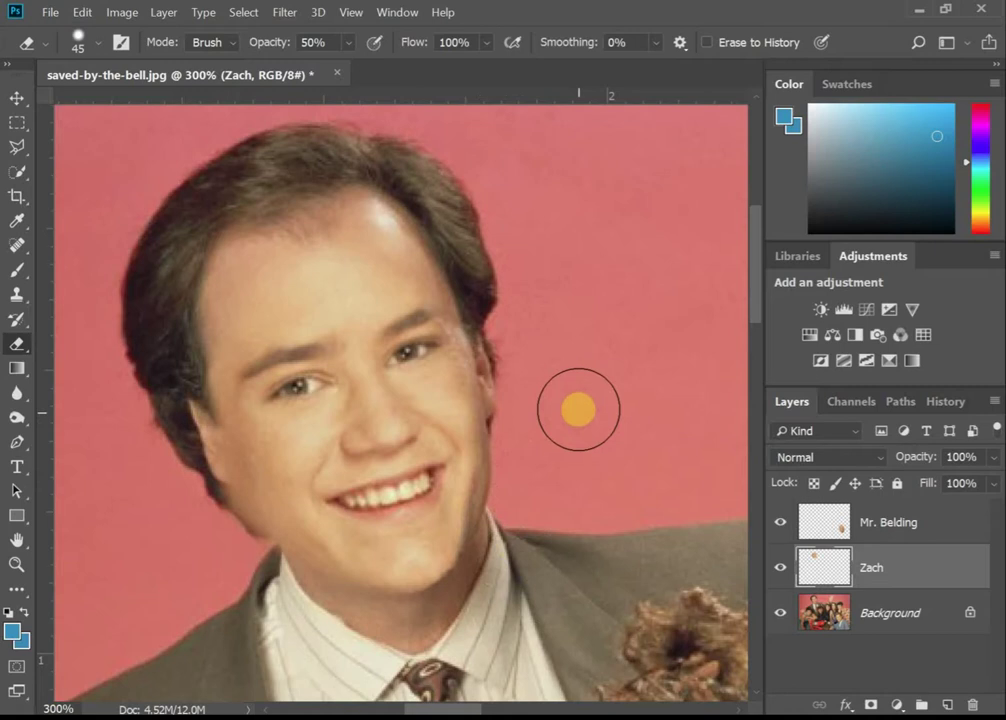
left_click_drag(505, 346, 462, 343)
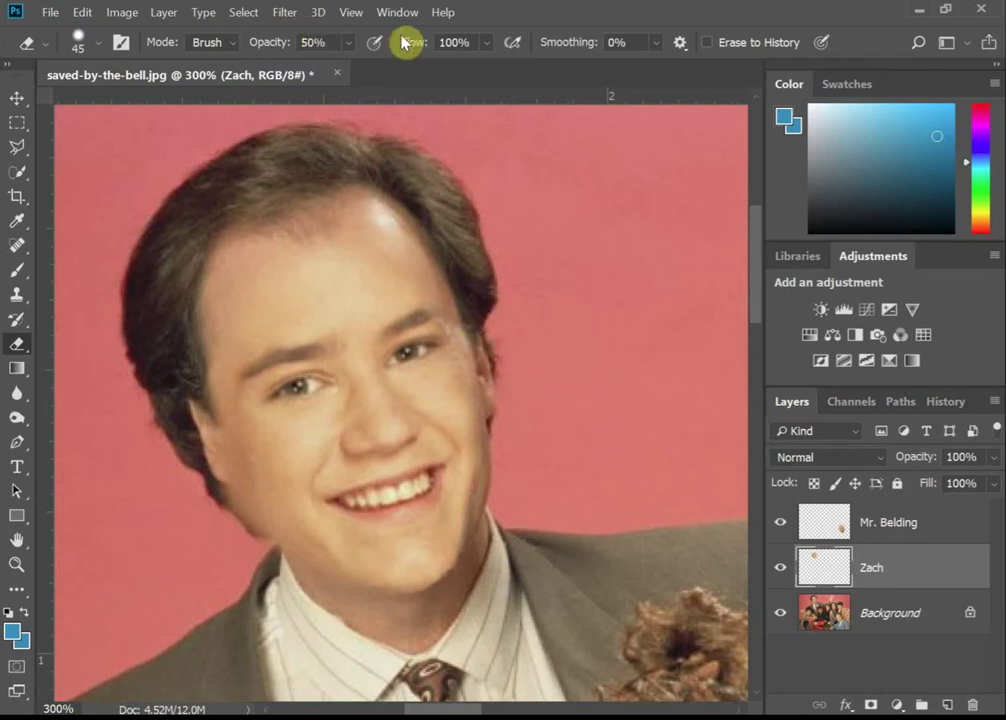
- Set the Eraser's opacity to 25% and refine the Zach face's blended edges along the jaw and ear
left_click(328, 42)
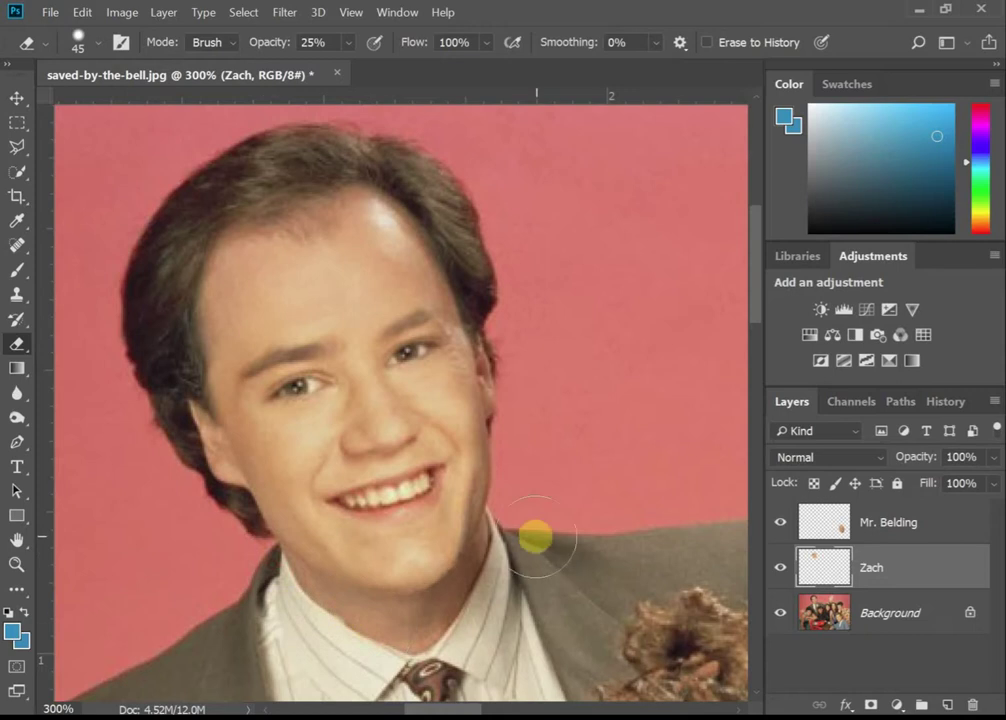
key("ctrl+minus")
key("ctrl+minus")
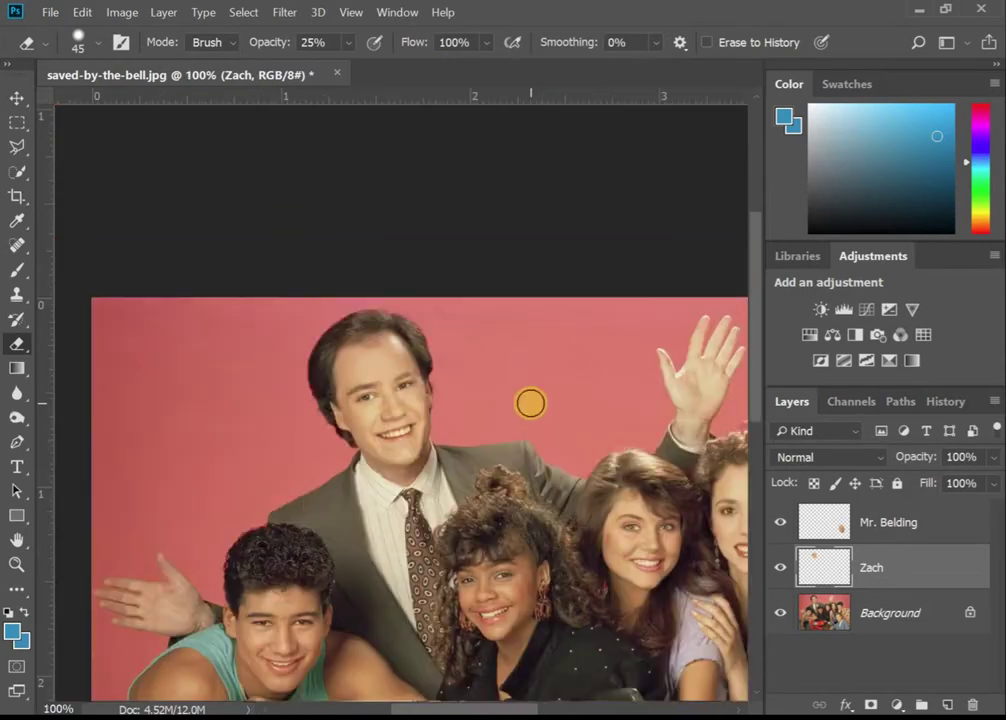
key("ctrl+plus")
key("ctrl+plus")
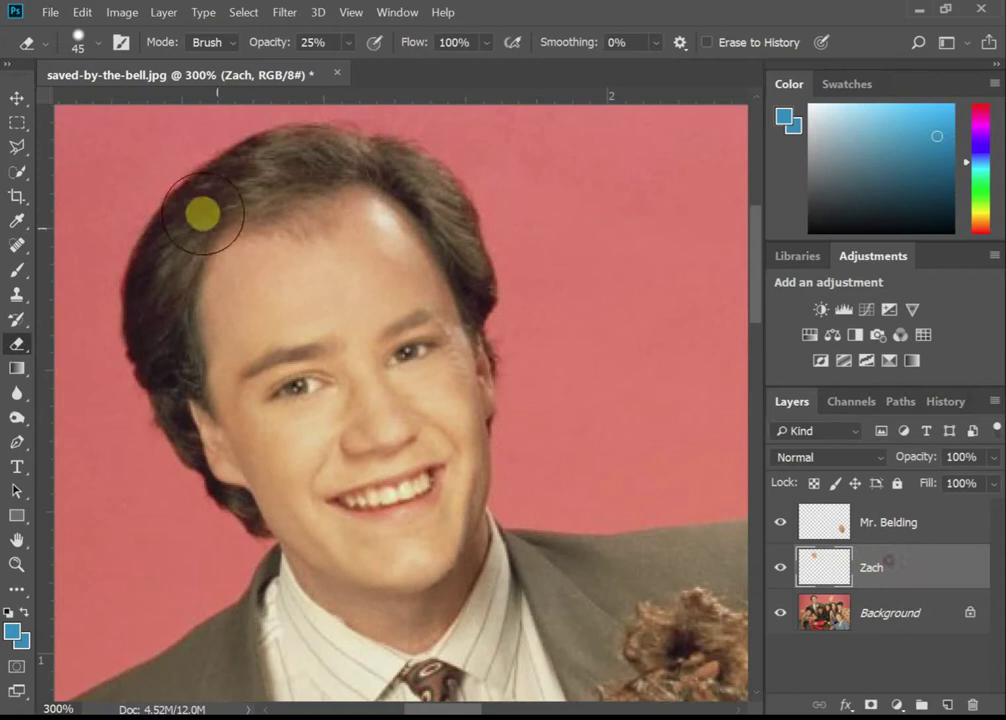
- Nudge the Zach face slightly right and up on Mr. Belding's head and deselect the layer
left_click(20, 99)
key("Right")
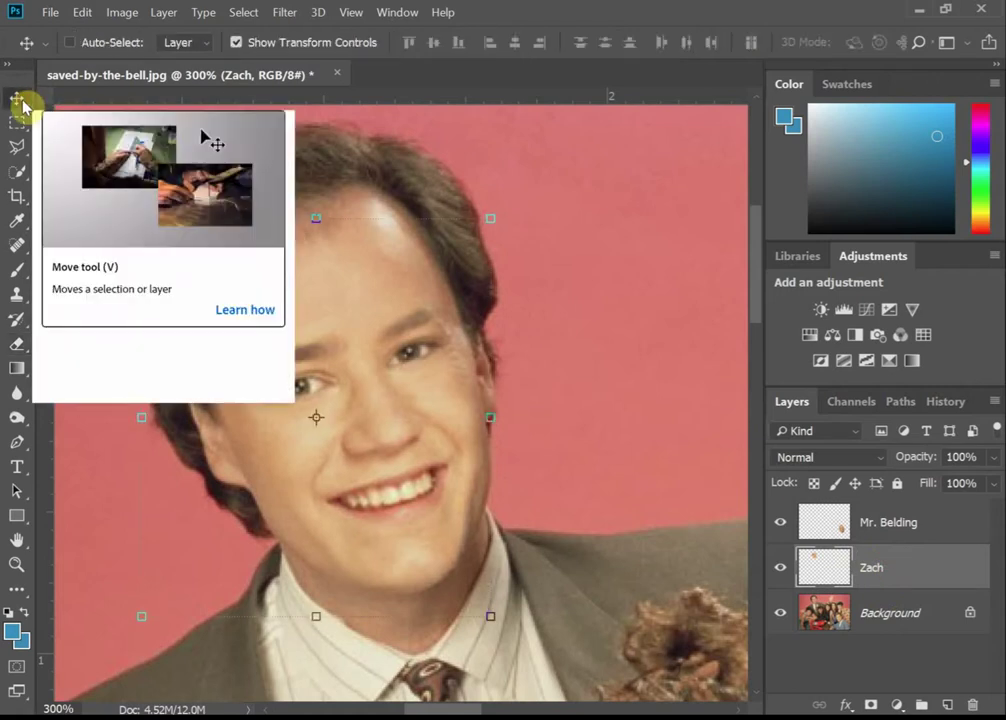
key("Right")
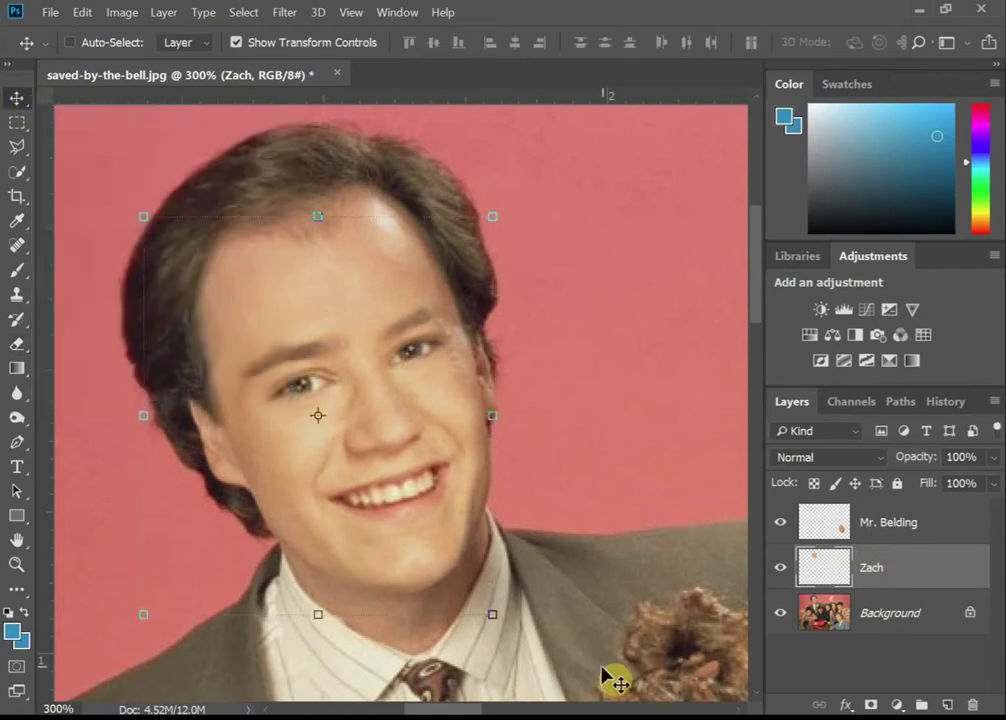
left_click(886, 648)
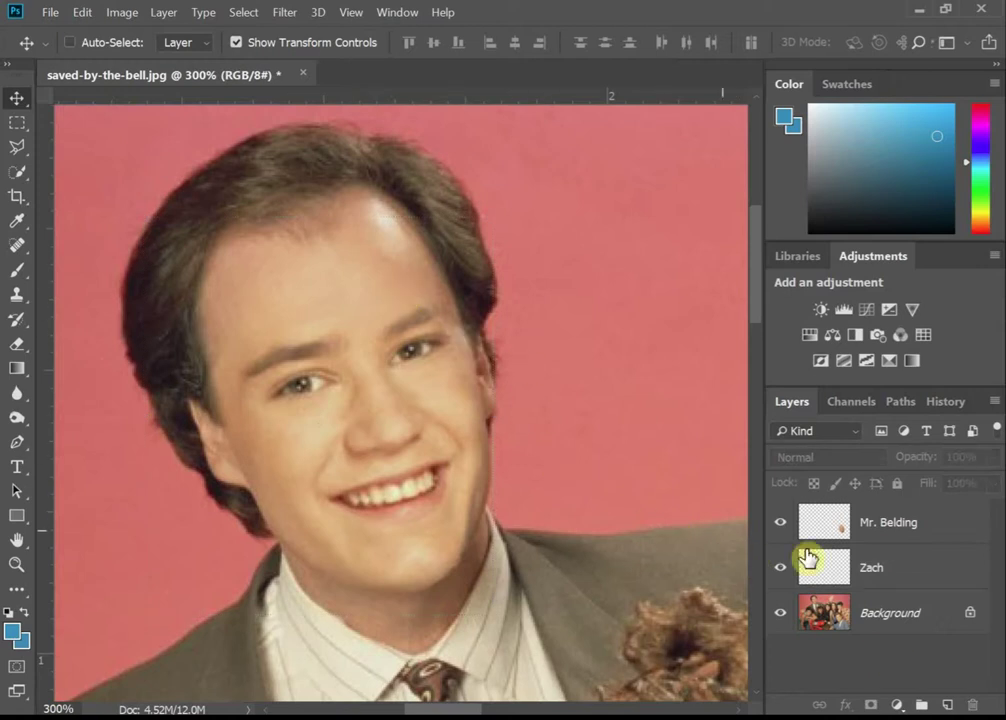
key("ctrl+minus")
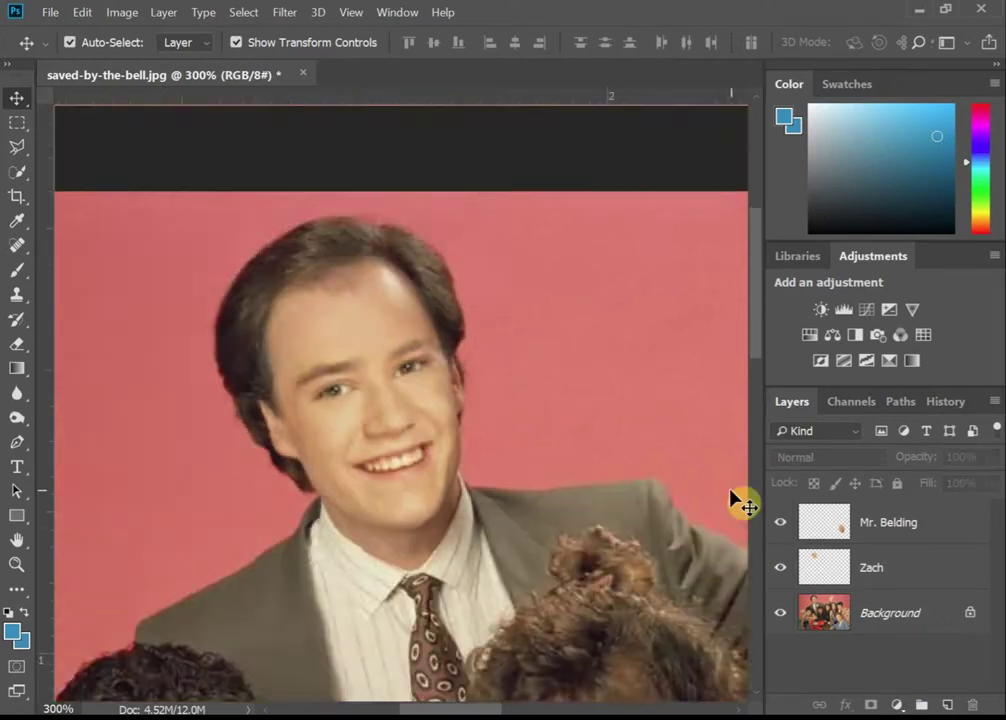
key("ctrl+plus")
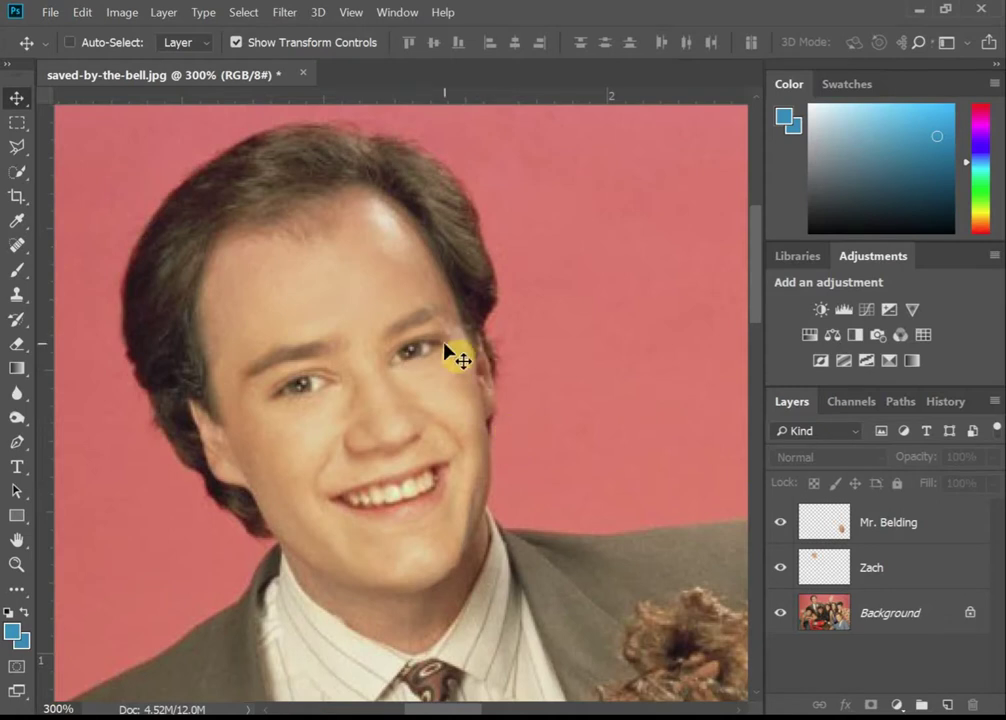
key("ctrl+minus")
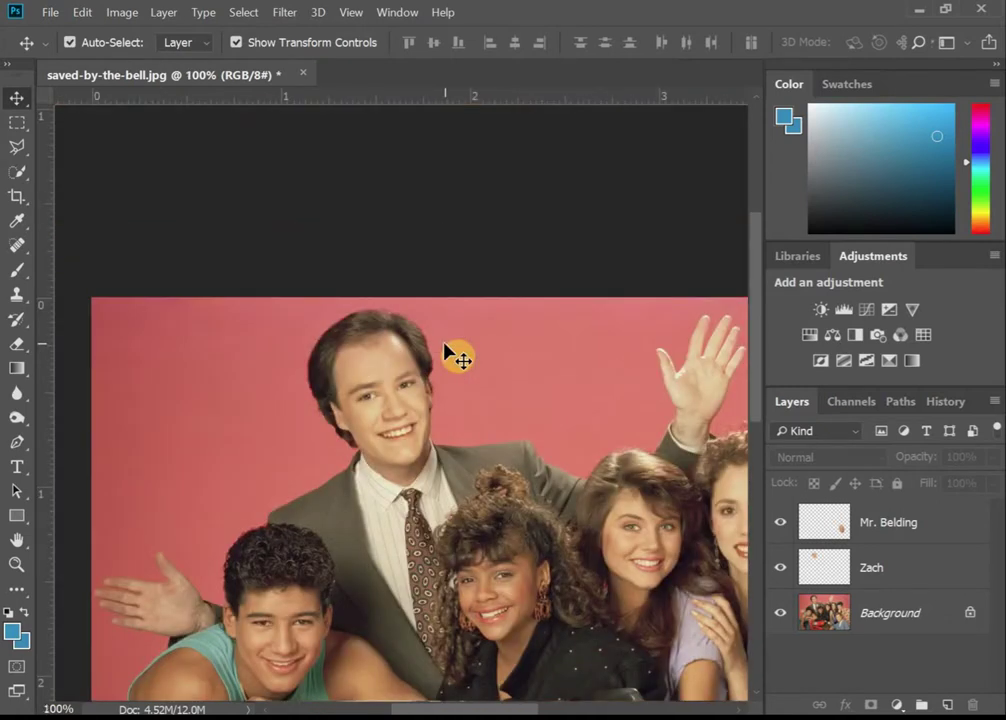
key("ctrl+minus")
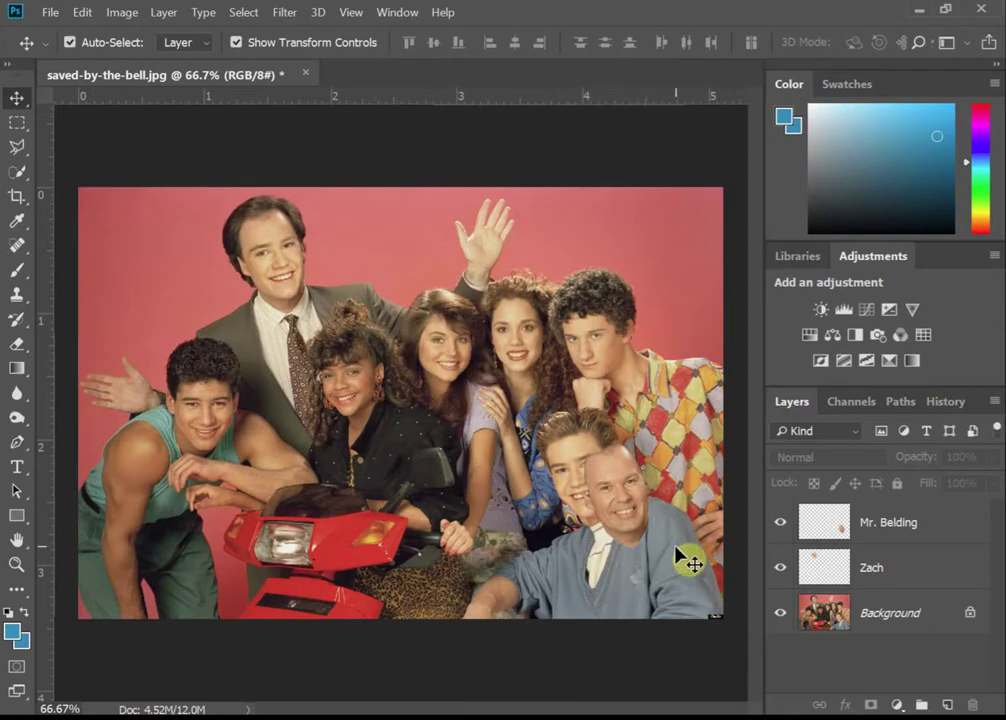
key("ctrl")
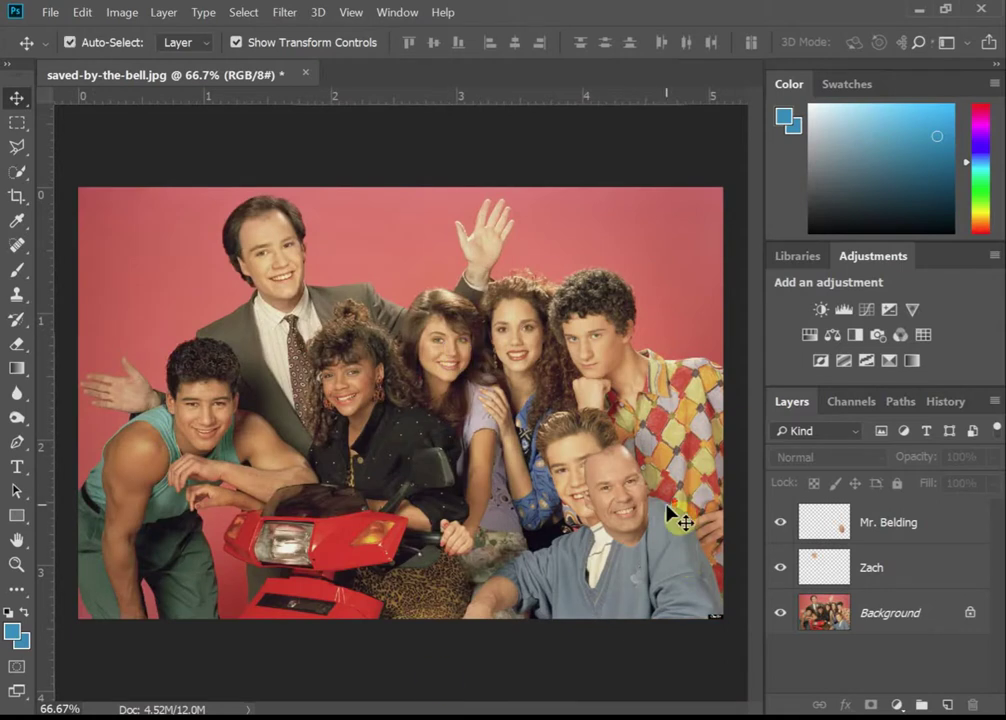
- Select the Mr. Belding layer and move his cut-out face over Zach's face on the blue-sweater figure
key("ctrl+plus")
key("ctrl+plus")
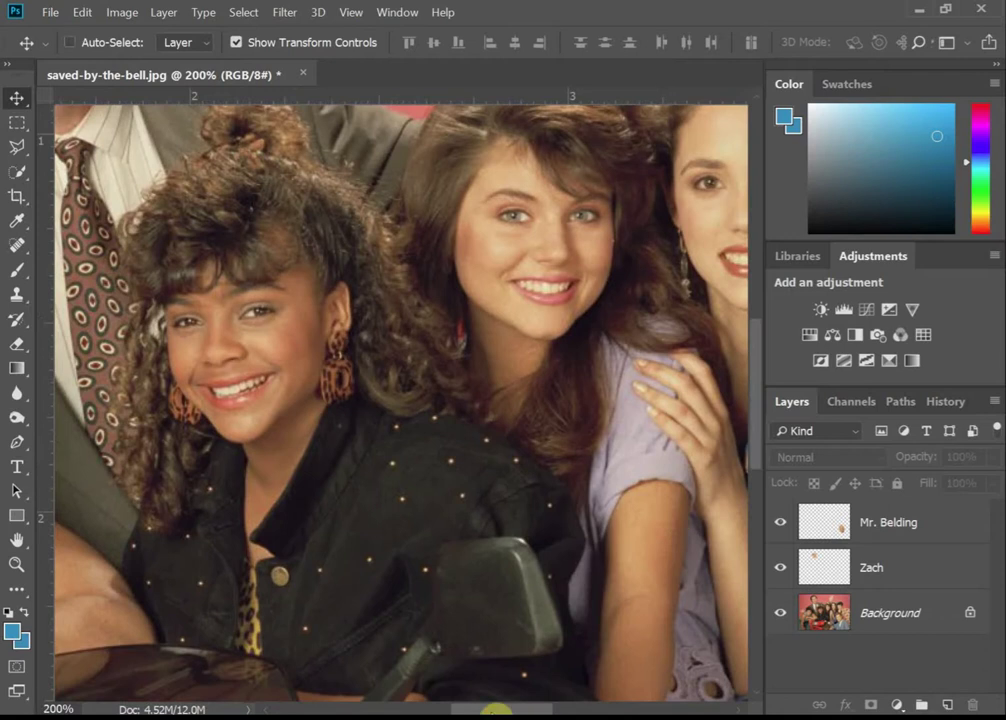
left_click_drag(488, 711, 579, 709)
scroll(580, 575, "down", 5)
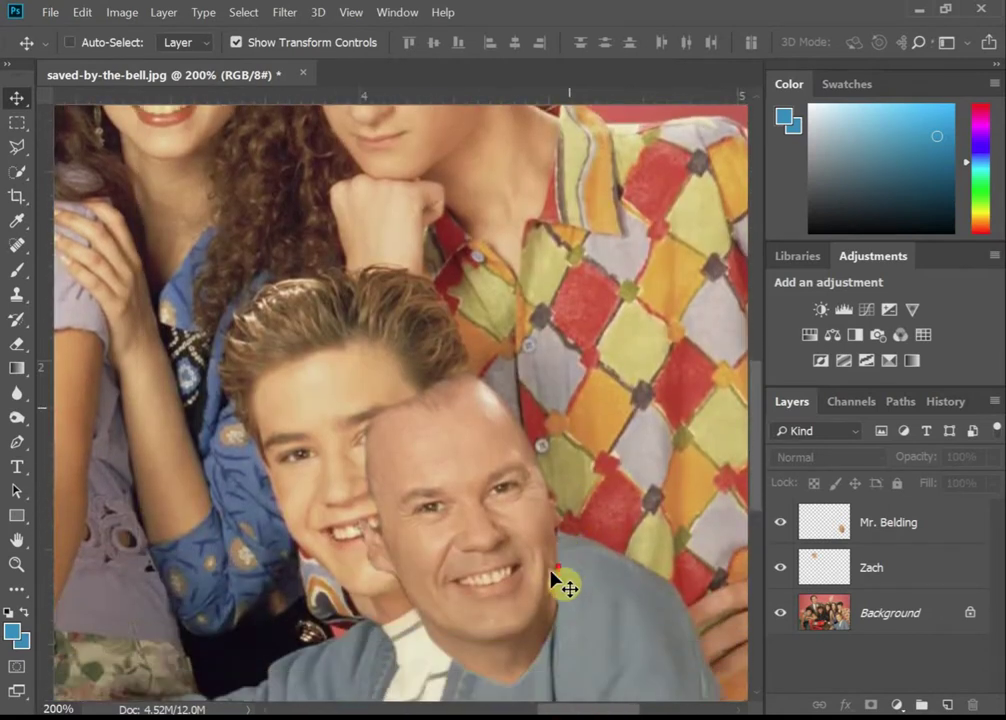
scroll(552, 580, "down", 1)
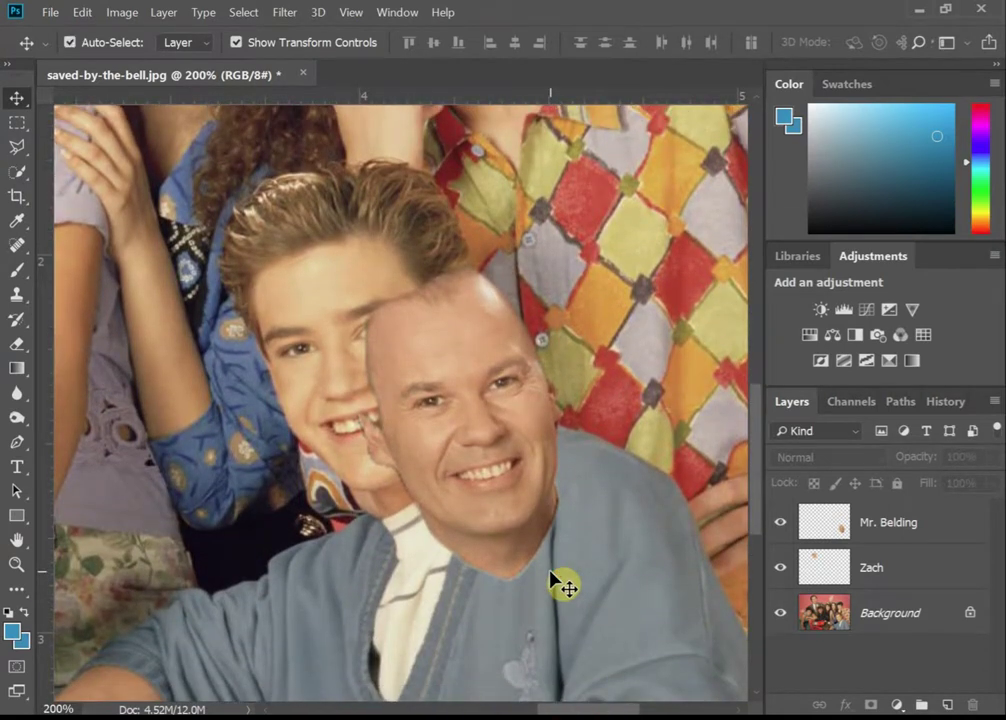
key("ctrl+plus")
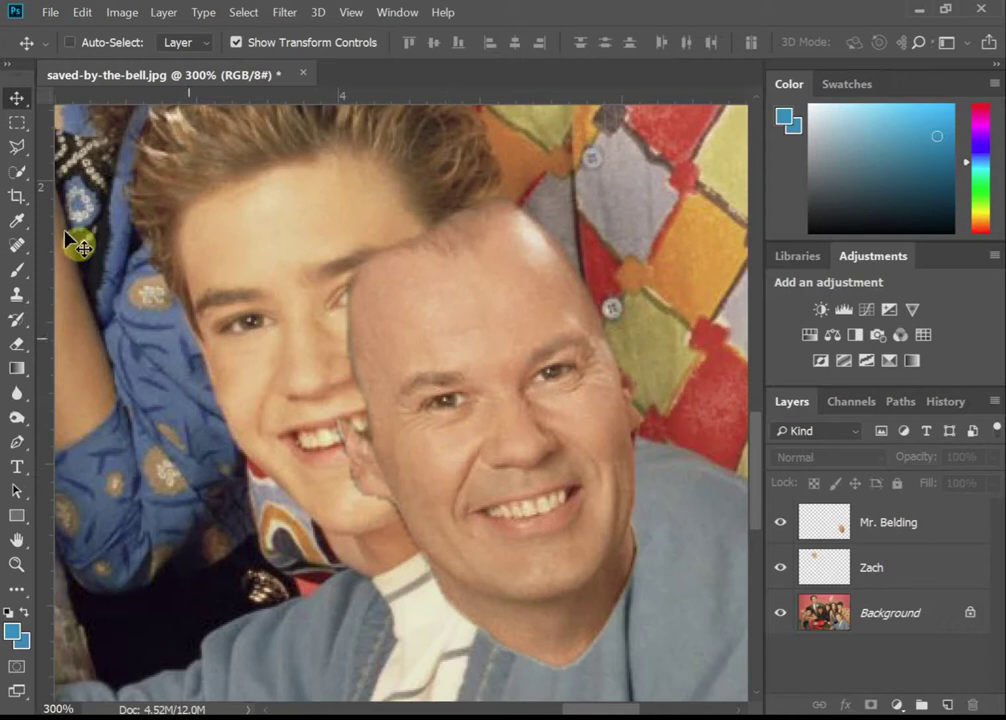
left_click(379, 400)
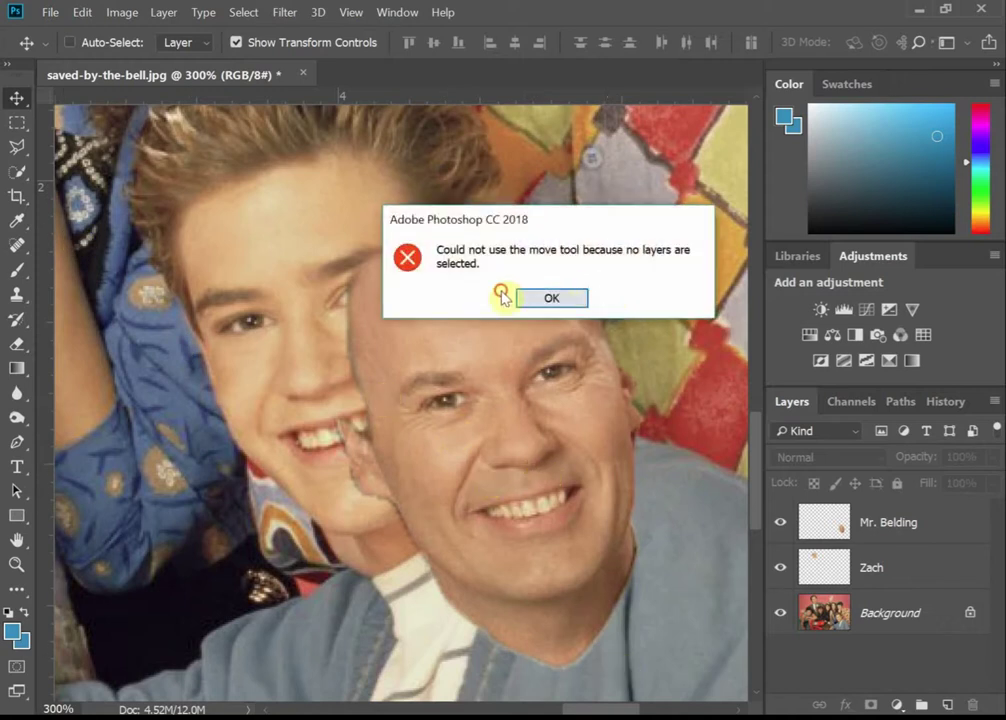
left_click(552, 298)
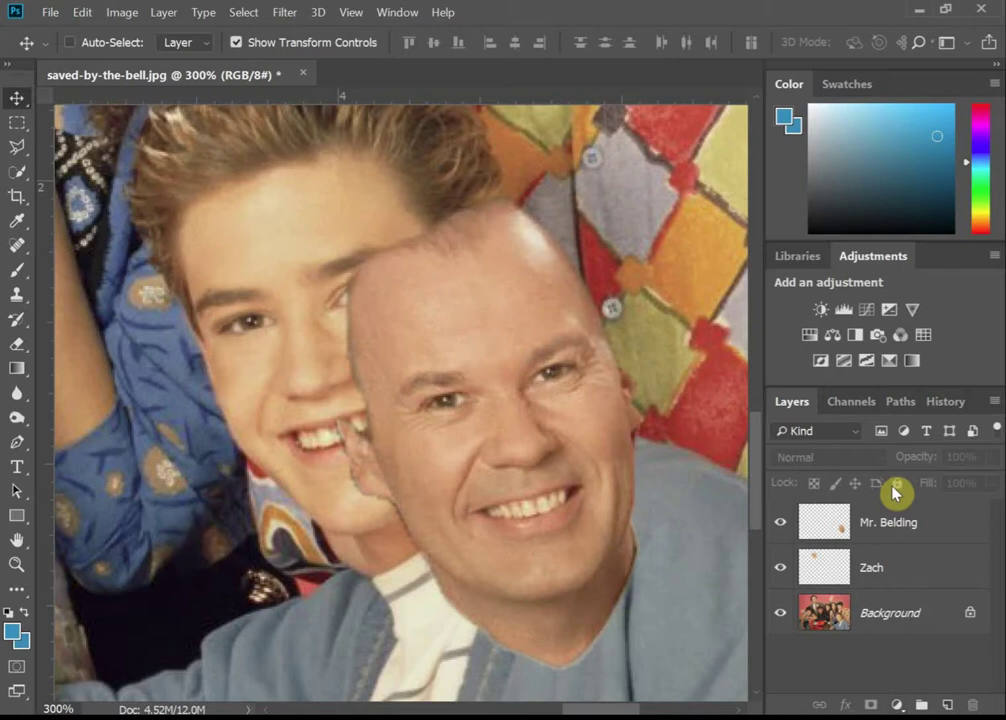
left_click(903, 531)
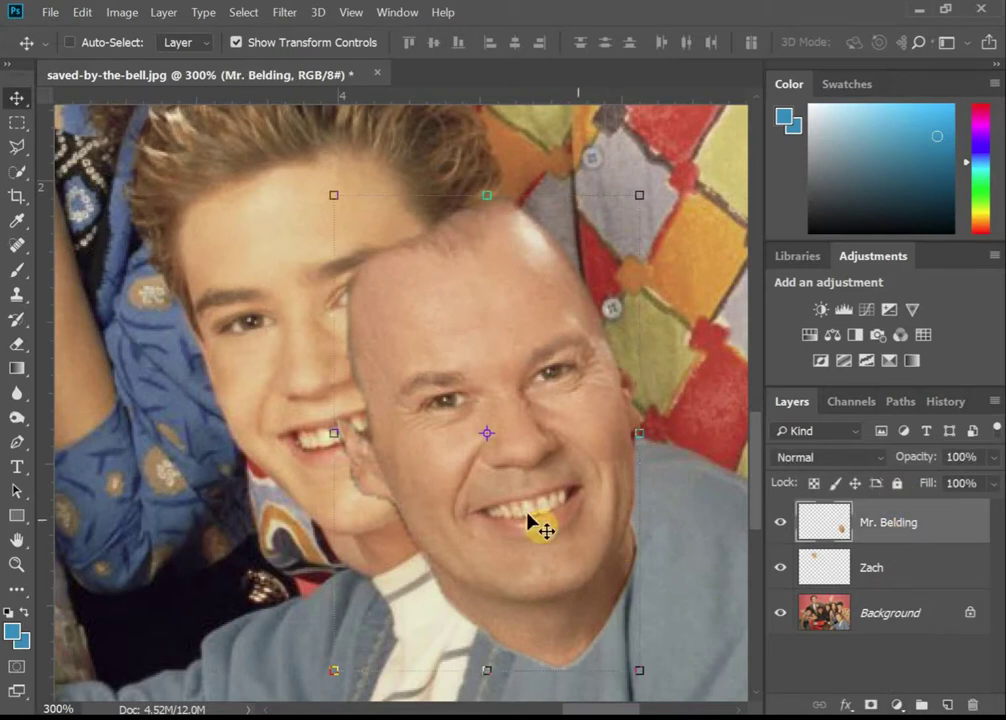
left_click_drag(543, 527, 359, 518)
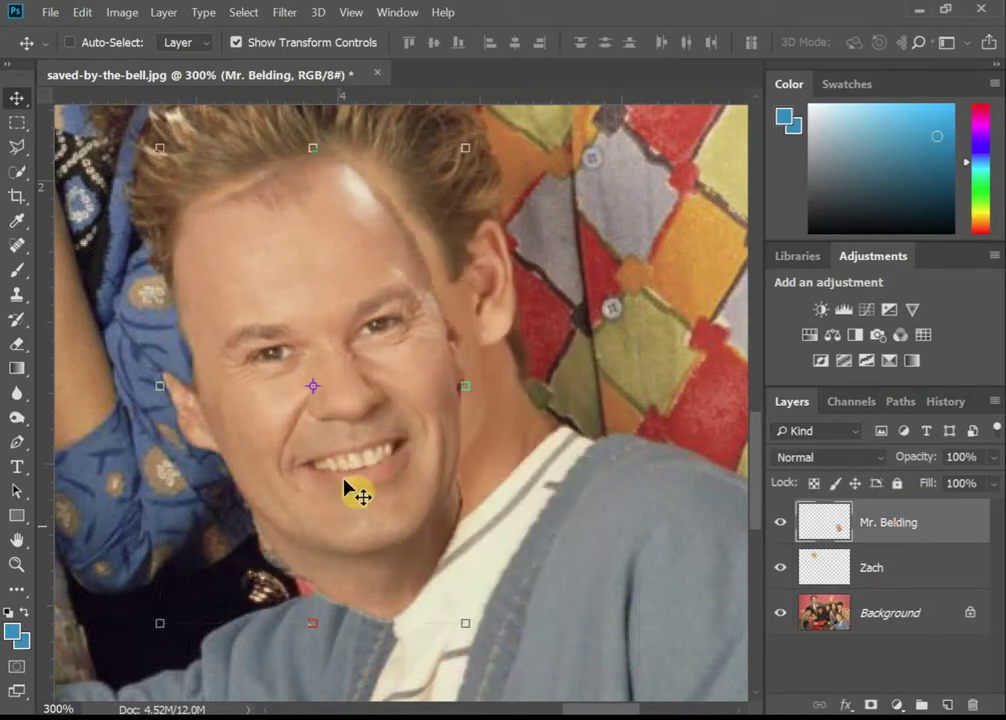
- Mirror Mr. Belding's face with a width of -100%, and rotate it to -32.37° and position it over Zach's head
left_click(155, 380)
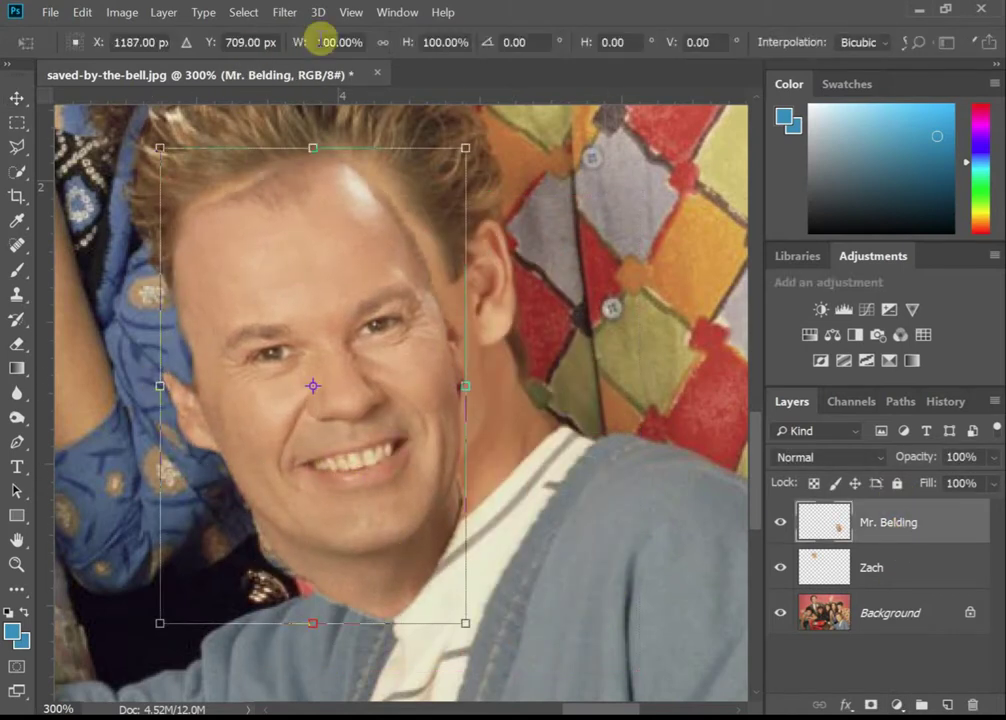
type("-")
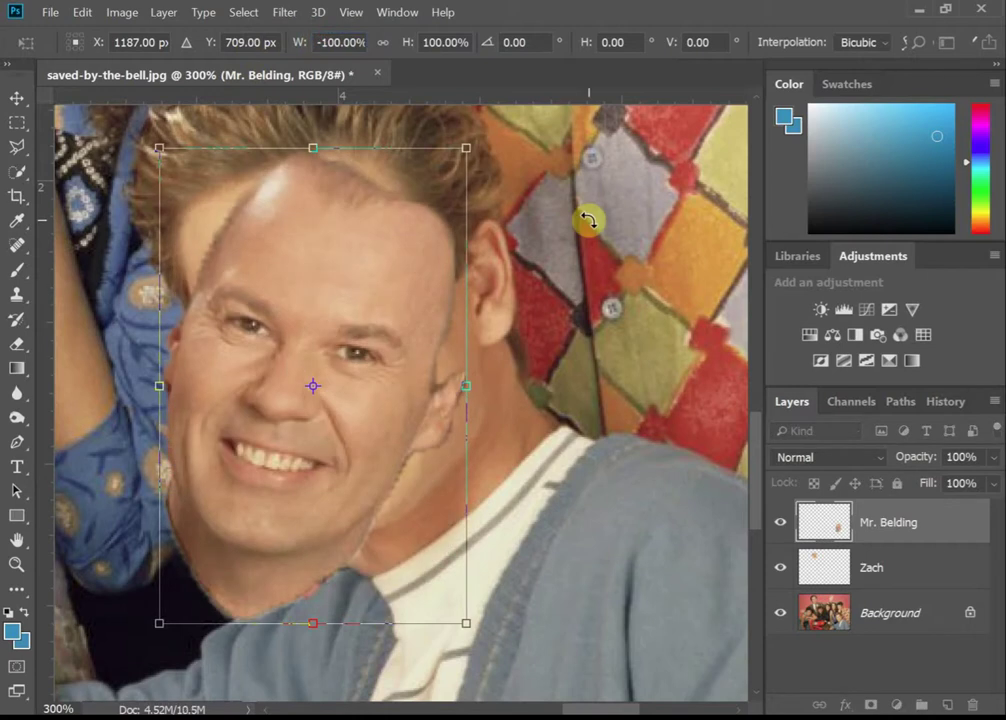
left_click_drag(481, 634, 556, 431)
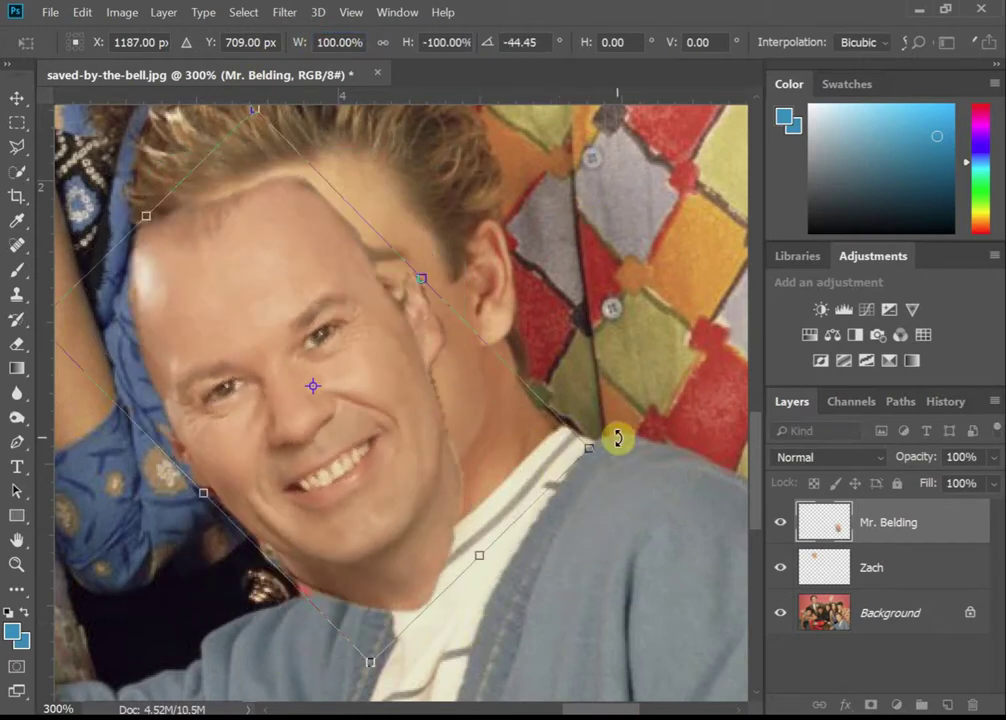
left_click_drag(617, 435, 503, 487)
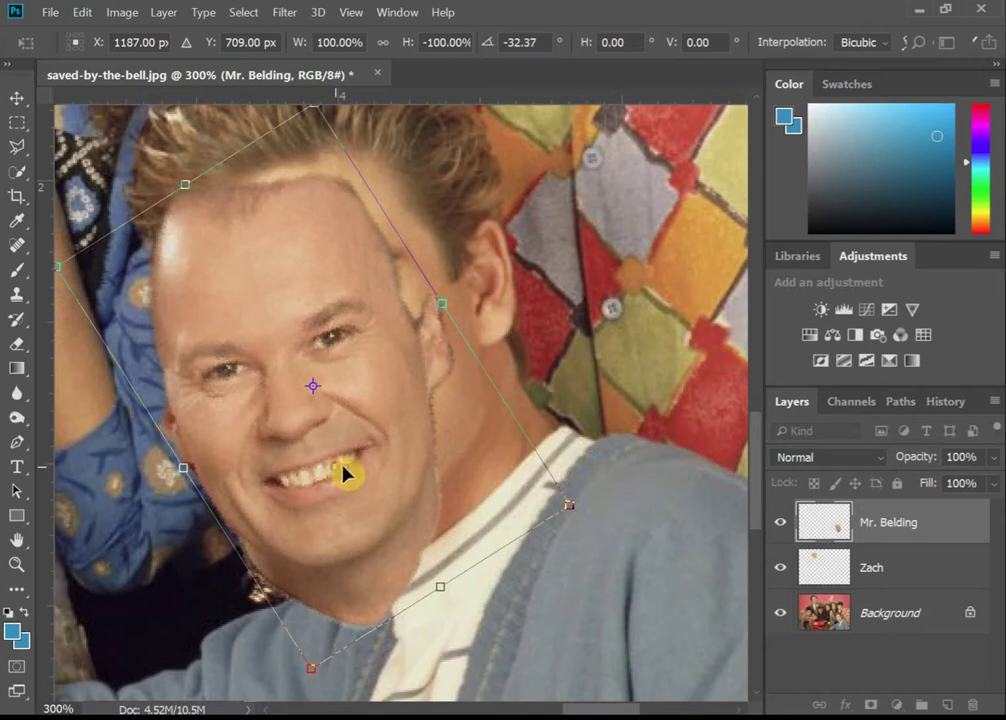
left_click_drag(343, 474, 385, 439)
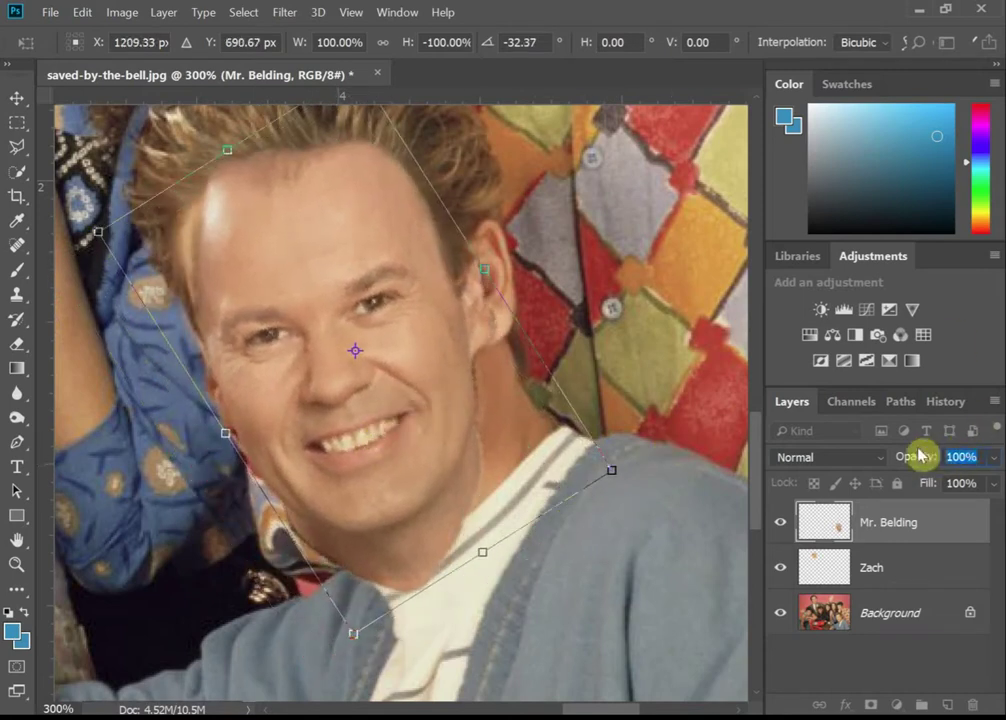
- Set the Mr. Belding layer's opacity to 50%, line his features up with Zach's at a -28.68° rotation, and apply the transform
type("50")
key("Return")
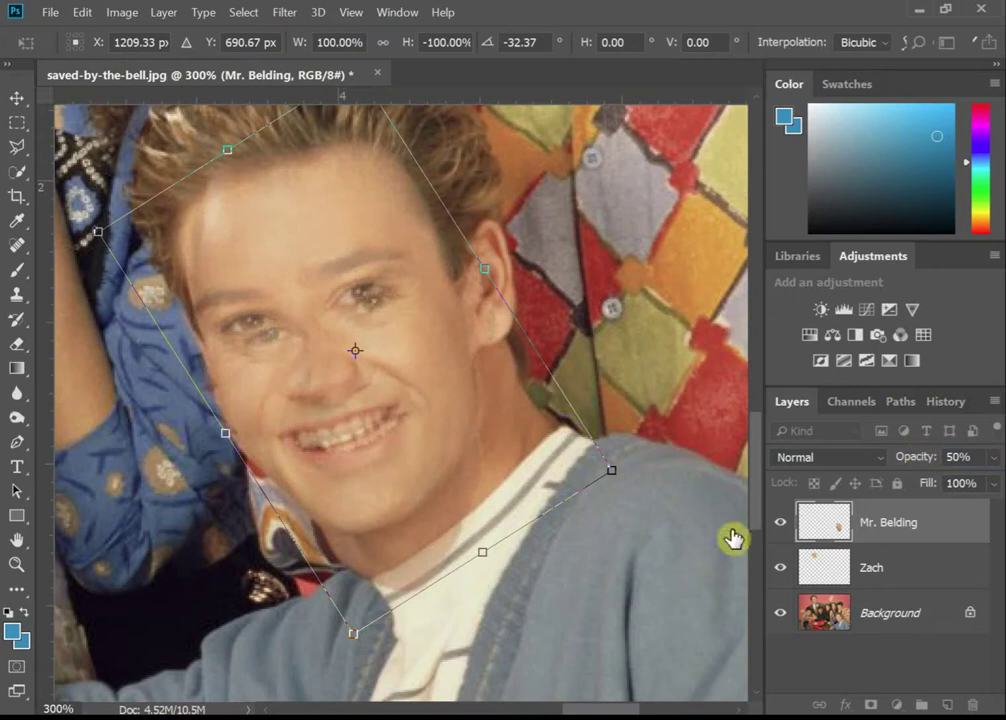
left_click_drag(428, 437, 412, 426)
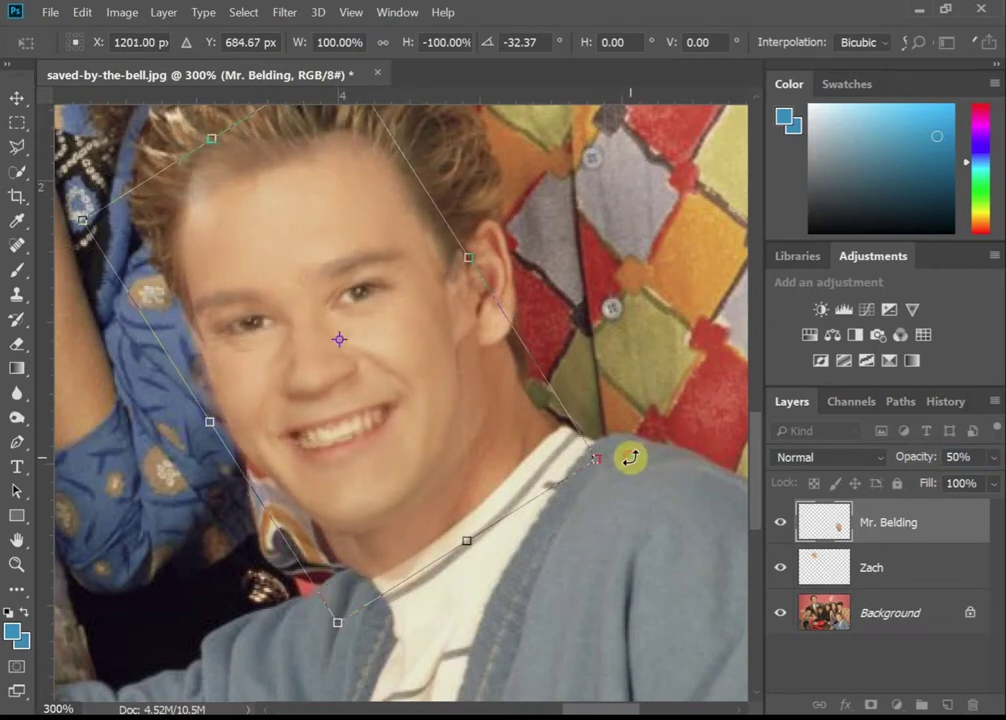
mouse_move(630, 458)
left_mouse_down()
mouse_move(602, 489)
mouse_move(635, 464)
mouse_move(631, 481)
left_mouse_up()
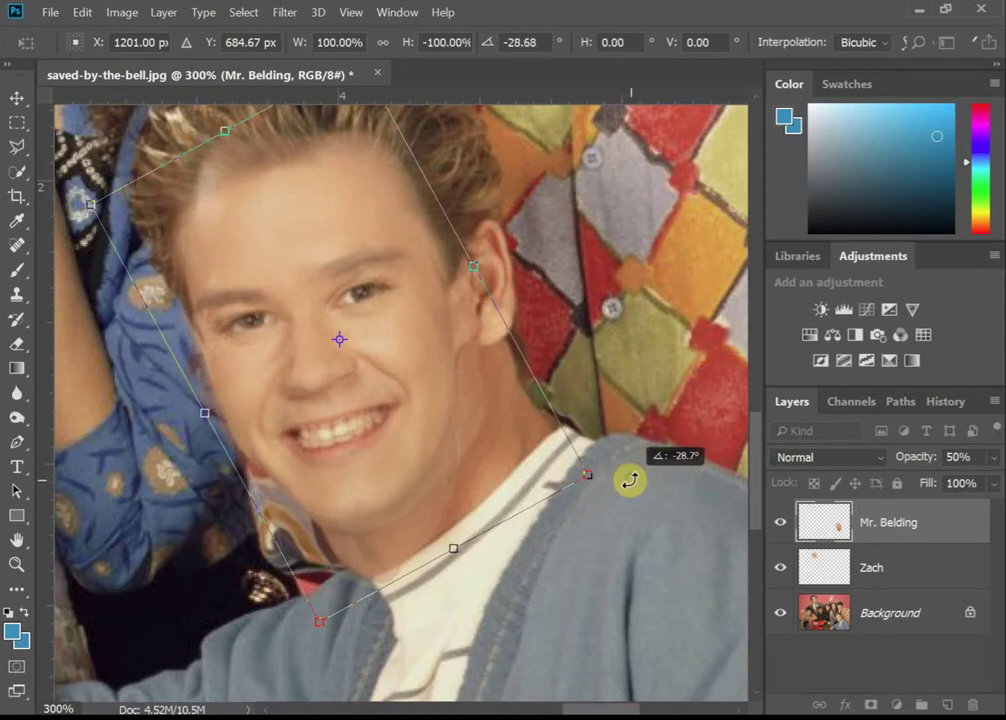
left_click_drag(389, 467, 393, 470)
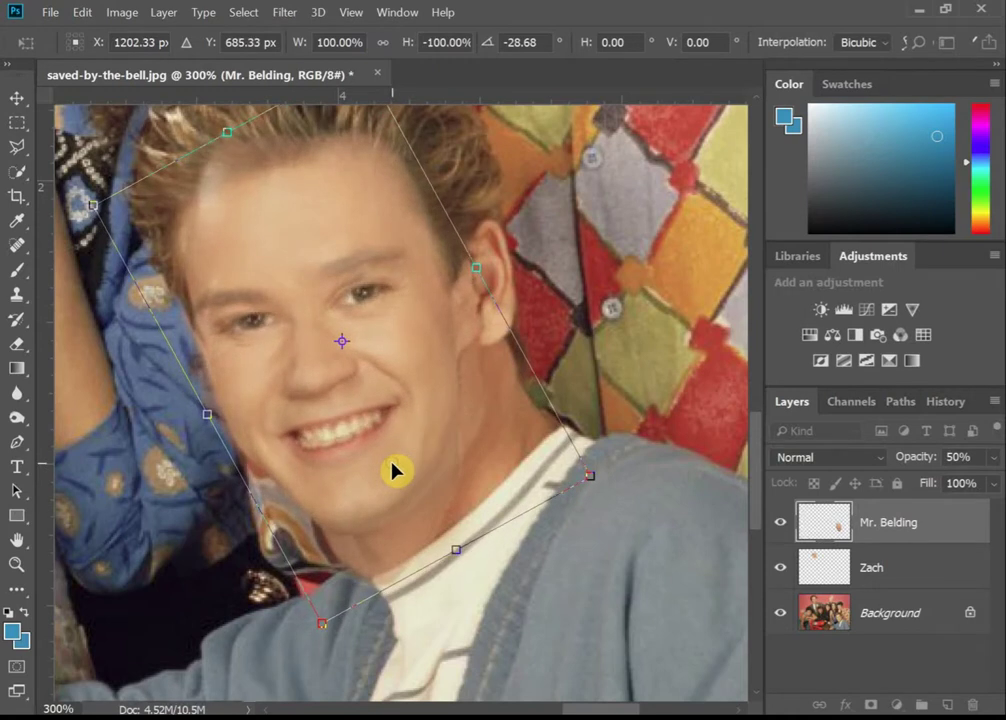
key("Return")
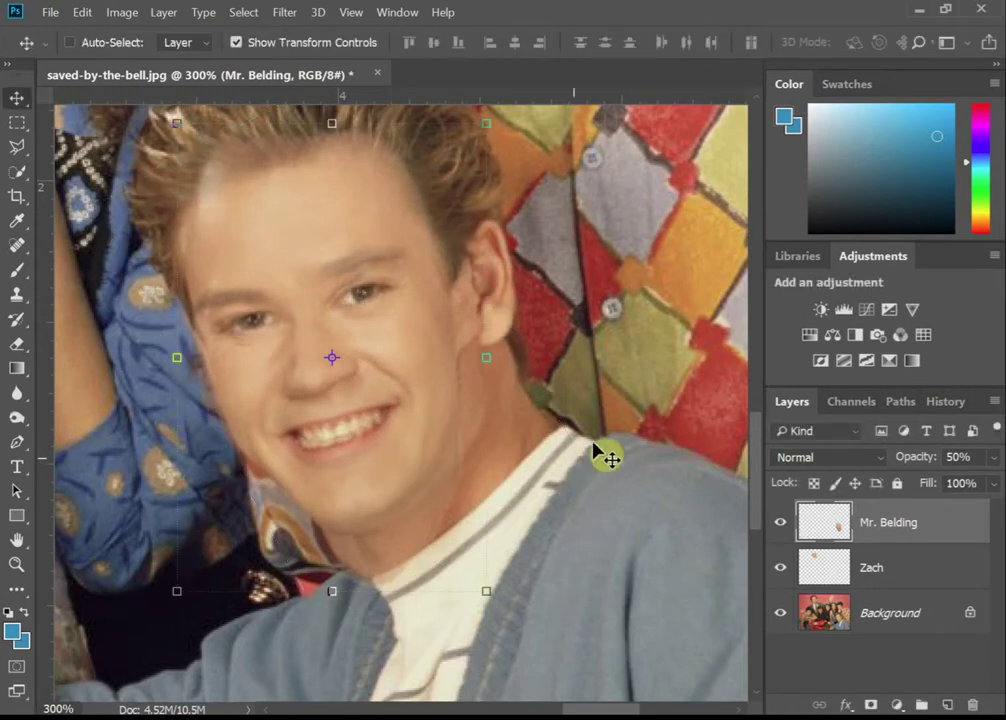
- Set the Mr. Belding layer's opacity to 100%
left_click(960, 456)
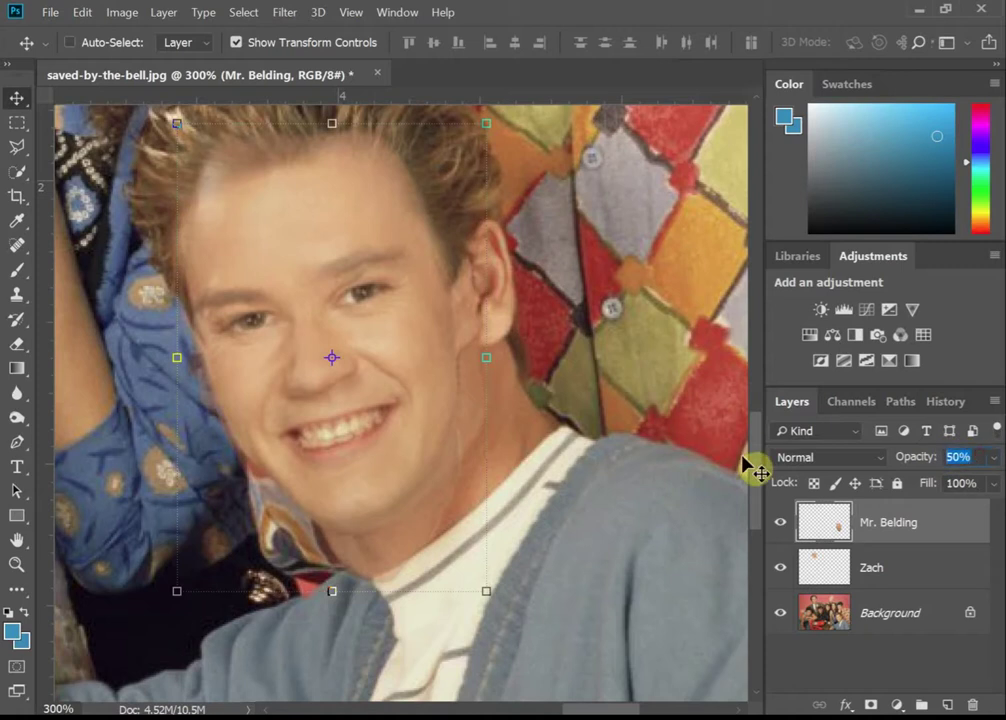
type("100")
key("Return")
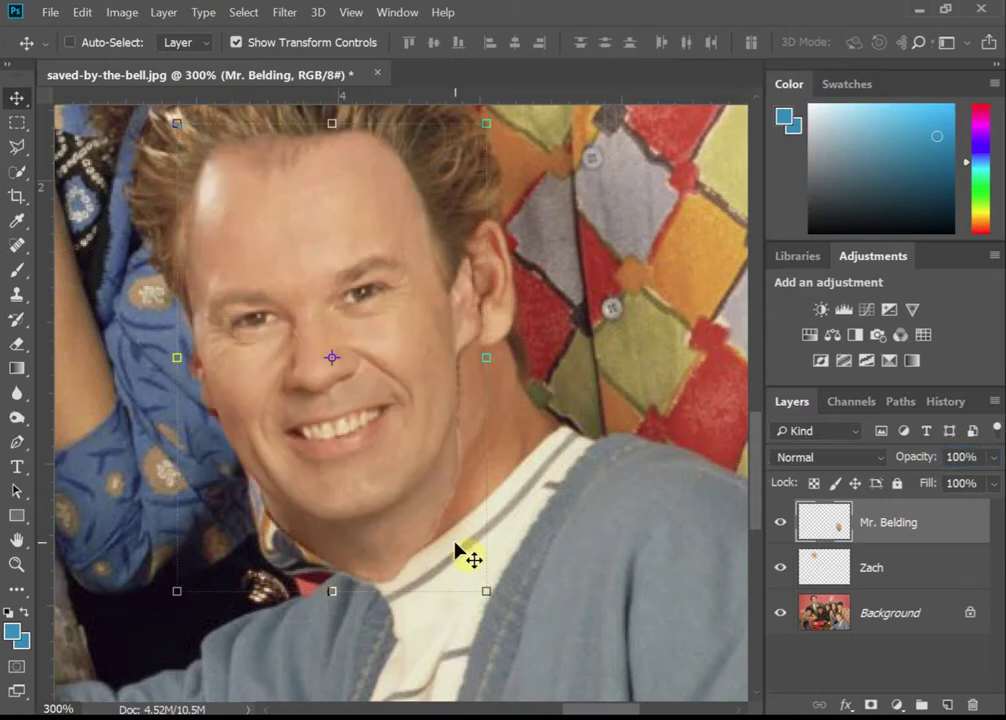
key("ctrl")
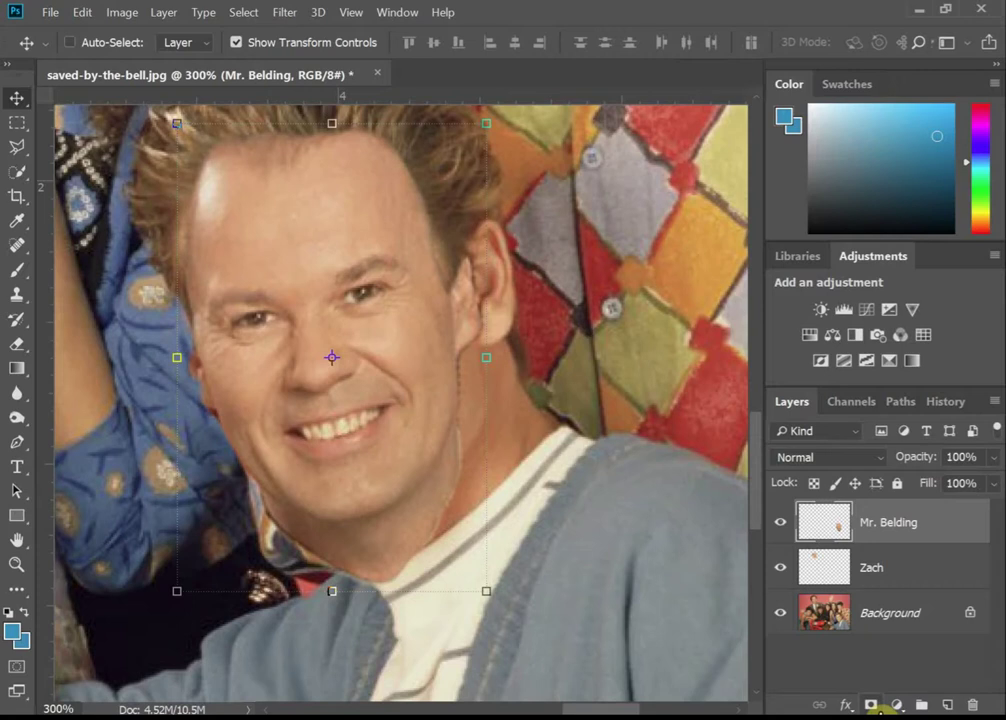
- Add a layer mask to the Mr. Belding layer and make the mask the active painting target
left_click(871, 704)
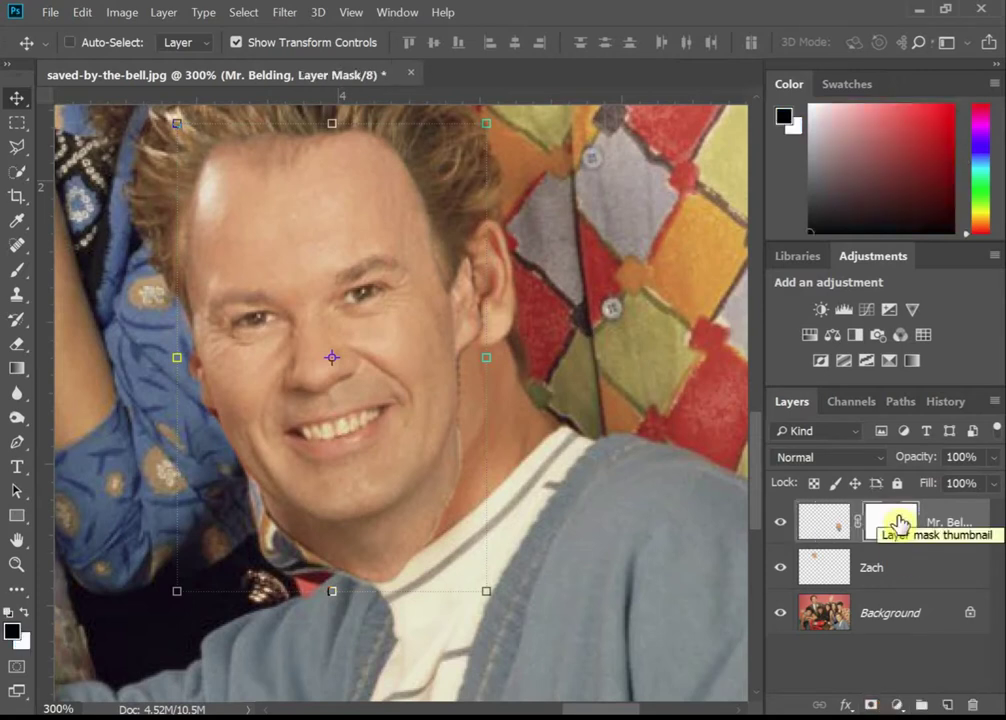
left_click(830, 535)
left_click(893, 528)
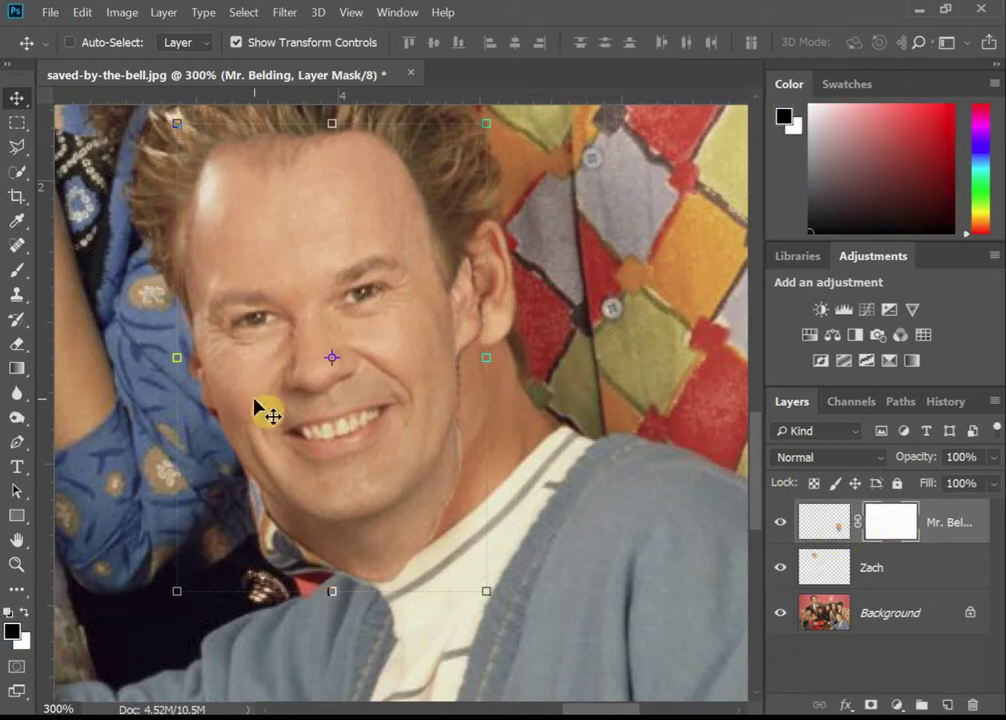
- With the Brush tool at 50% opacity, paint black on the mask along Mr. Belding's chin and lower jaw
left_click(19, 273)
left_click(339, 459)
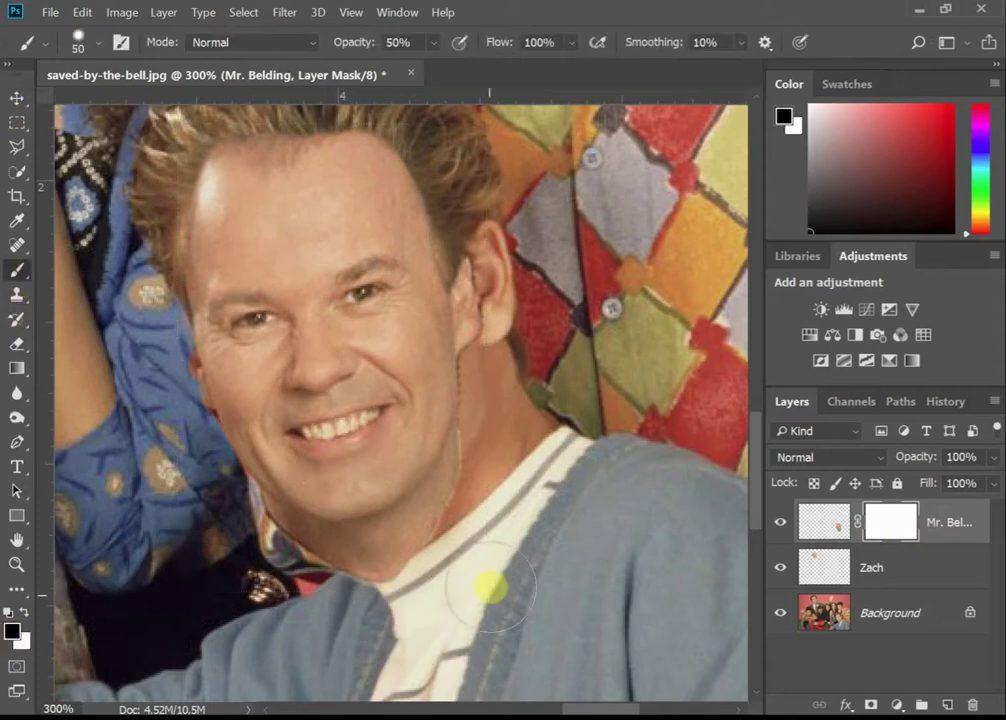
mouse_move(490, 588)
left_mouse_down()
mouse_move(258, 531)
mouse_move(366, 546)
mouse_move(299, 561)
mouse_move(345, 562)
left_mouse_up()
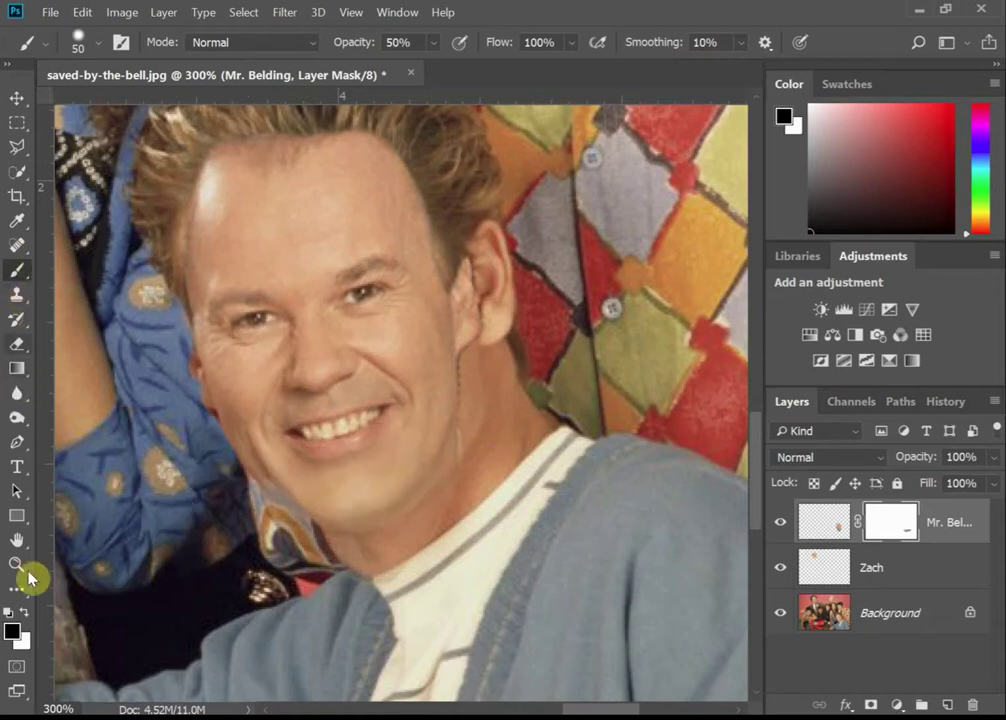
- Set the brush opacity to 100% and paint black on the mask from the forehead down through the nose and mouth to the chin
left_click(24, 612)
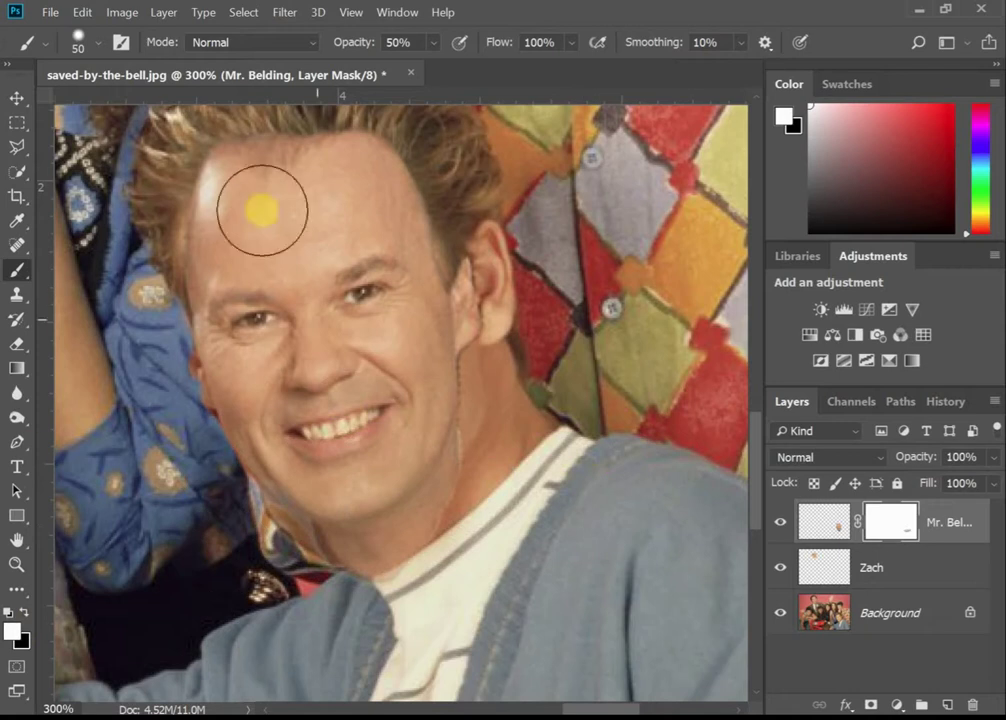
left_click(413, 41)
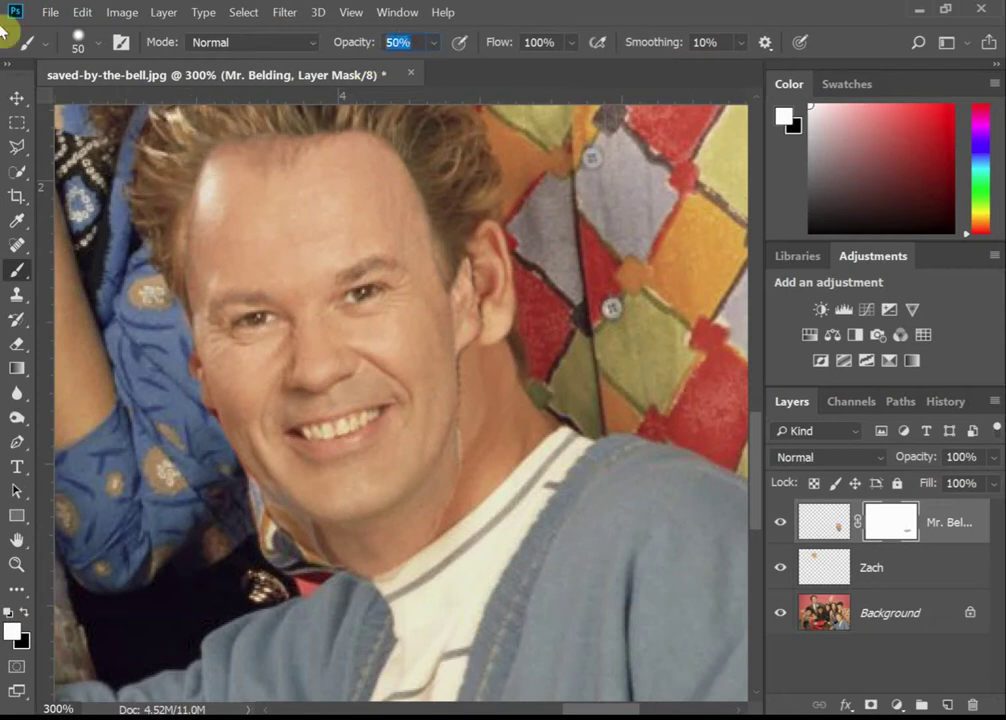
type("001")
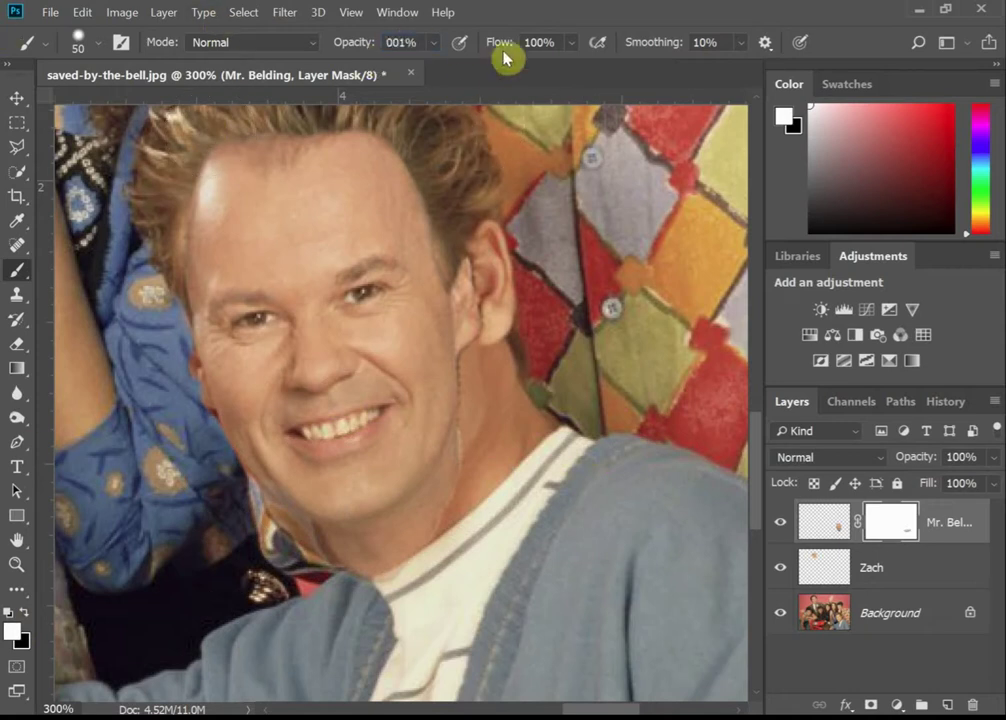
key("Return")
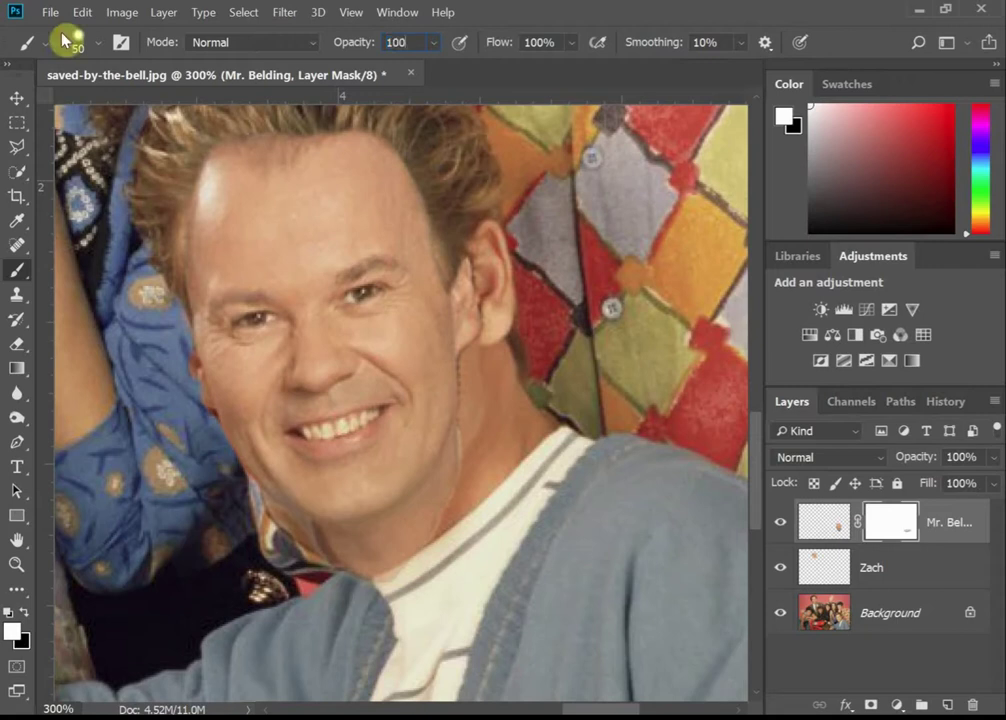
key("Return")
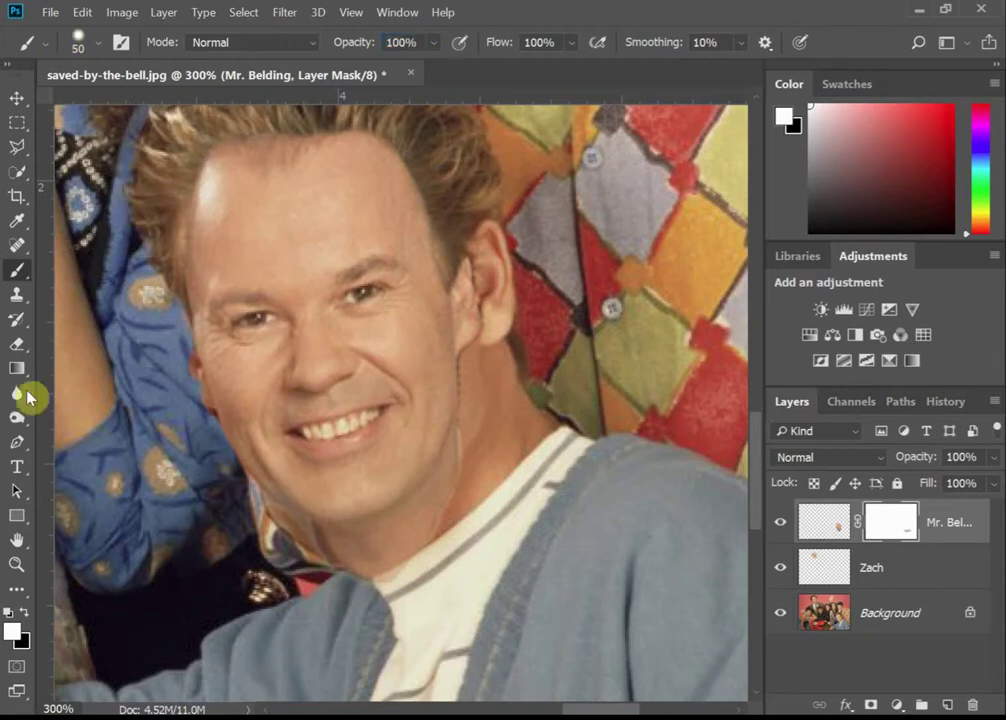
left_click(9, 612)
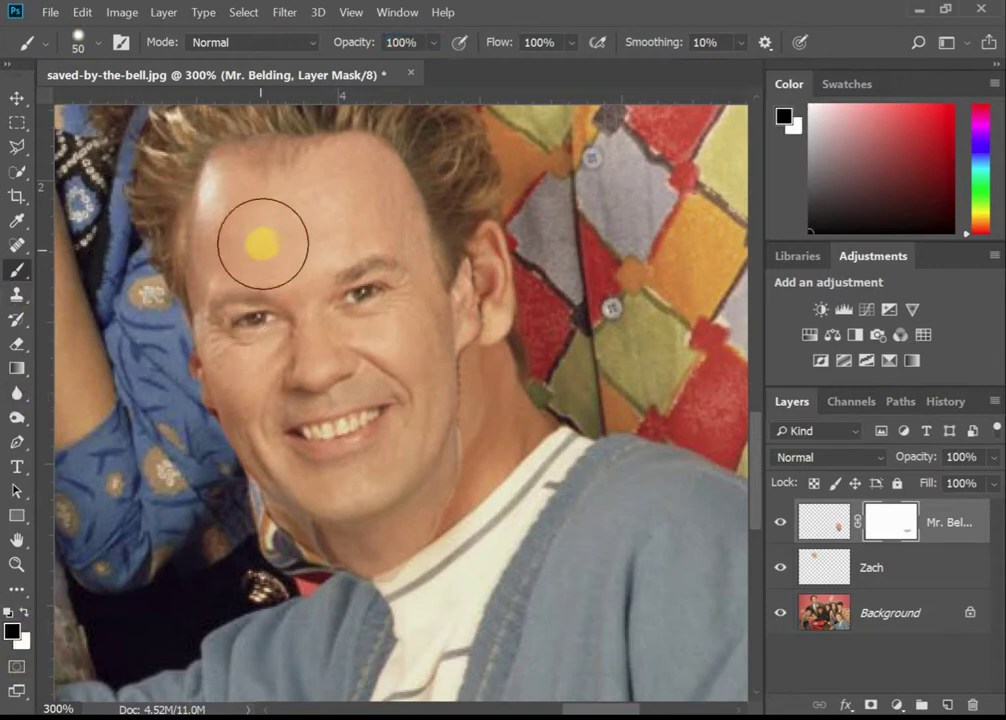
mouse_move(262, 243)
left_mouse_down()
mouse_move(398, 581)
mouse_move(319, 276)
mouse_move(282, 234)
mouse_move(359, 359)
left_mouse_up()
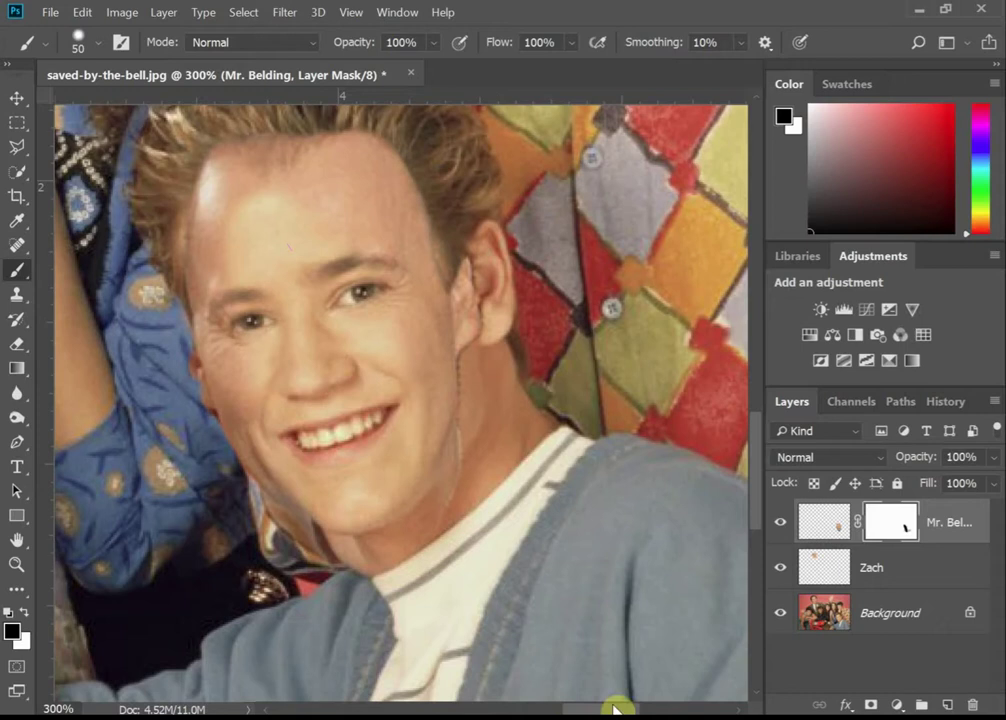
- Paint white over the hidden areas of the mask to restore Mr. Belding's whole face
left_click(23, 612)
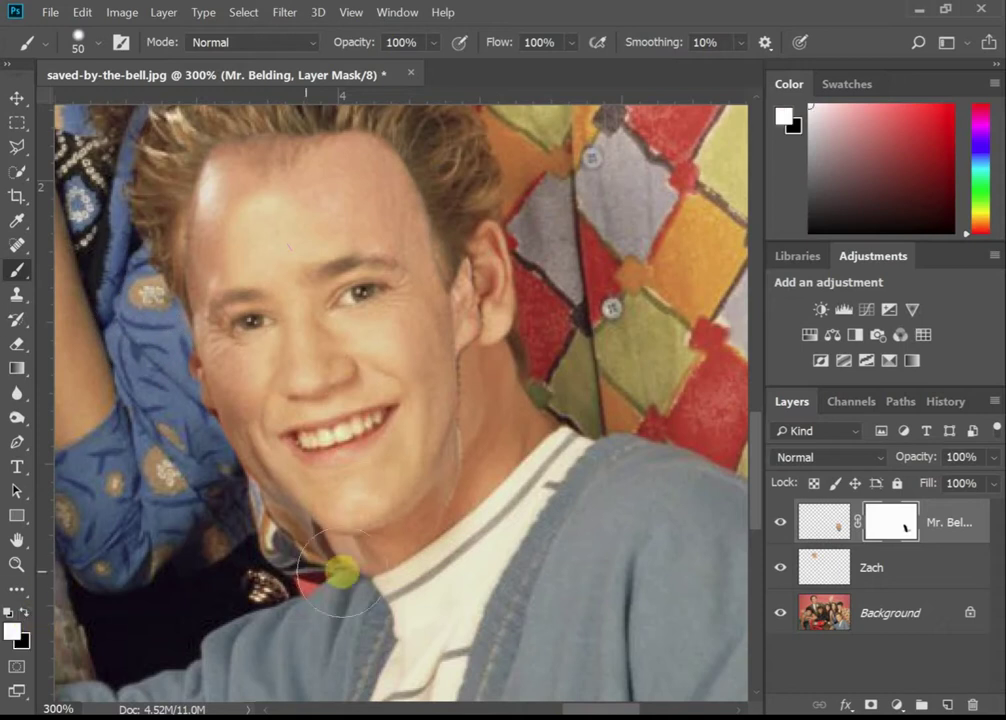
mouse_move(341, 572)
left_mouse_down()
mouse_move(283, 162)
mouse_move(306, 673)
mouse_move(429, 490)
mouse_move(364, 377)
mouse_move(265, 377)
mouse_move(436, 468)
mouse_move(472, 449)
mouse_move(510, 475)
left_mouse_up()
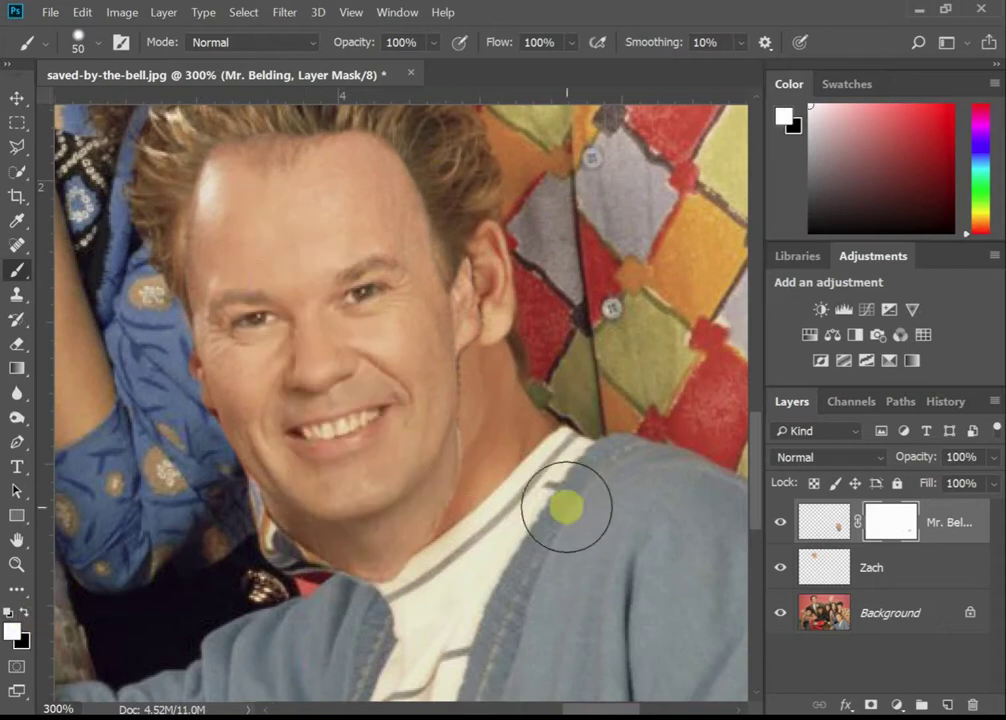
mouse_move(310, 383)
left_mouse_down()
mouse_move(393, 483)
mouse_move(582, 570)
mouse_move(638, 550)
mouse_move(682, 517)
left_mouse_up()
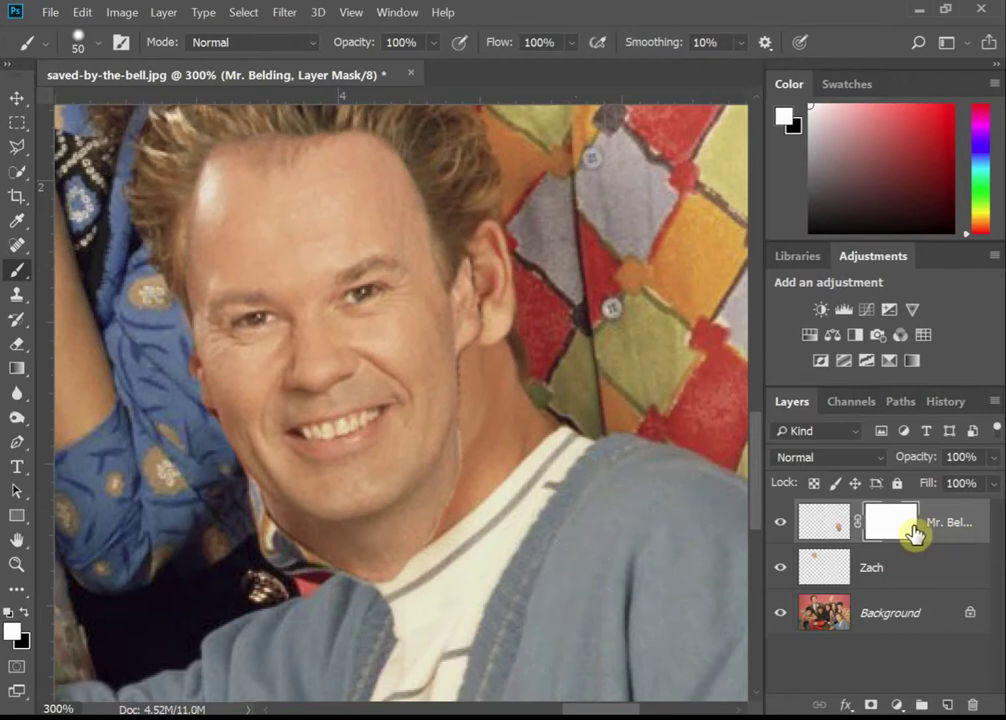
mouse_move(299, 415)
left_mouse_down()
mouse_move(552, 552)
mouse_move(530, 543)
left_mouse_up()
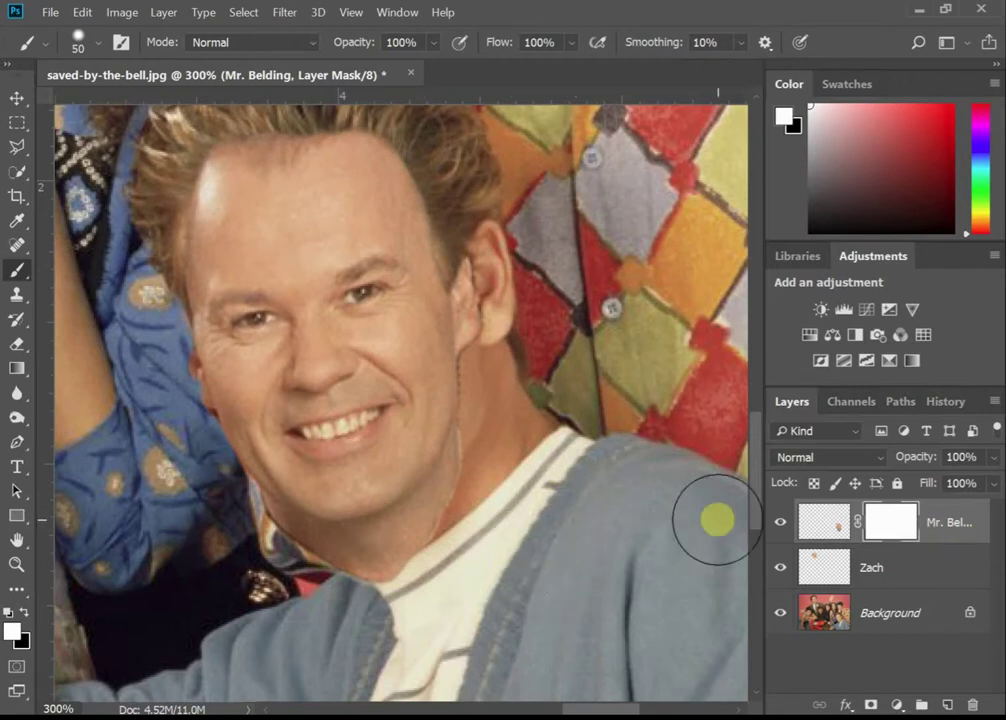
mouse_move(101, 483)
left_mouse_down()
mouse_move(95, 373)
mouse_move(90, 455)
left_mouse_up()
- Prepare the brush for masking with black as the painting colour and 100% opacity, reviewing its hardness setting
left_click(14, 625)
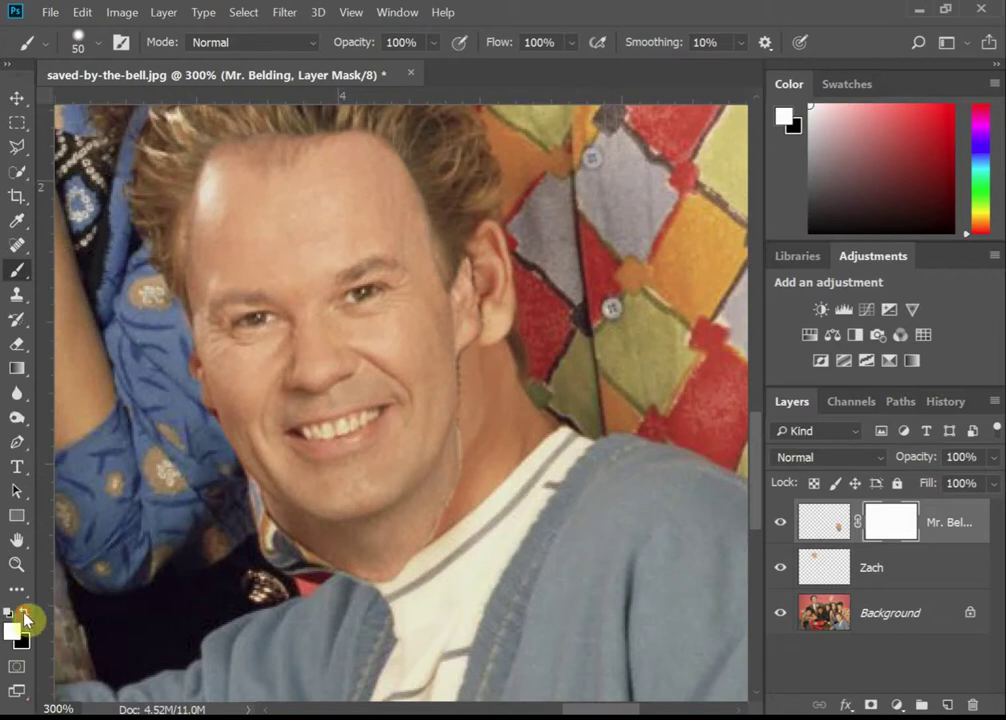
left_click(24, 614)
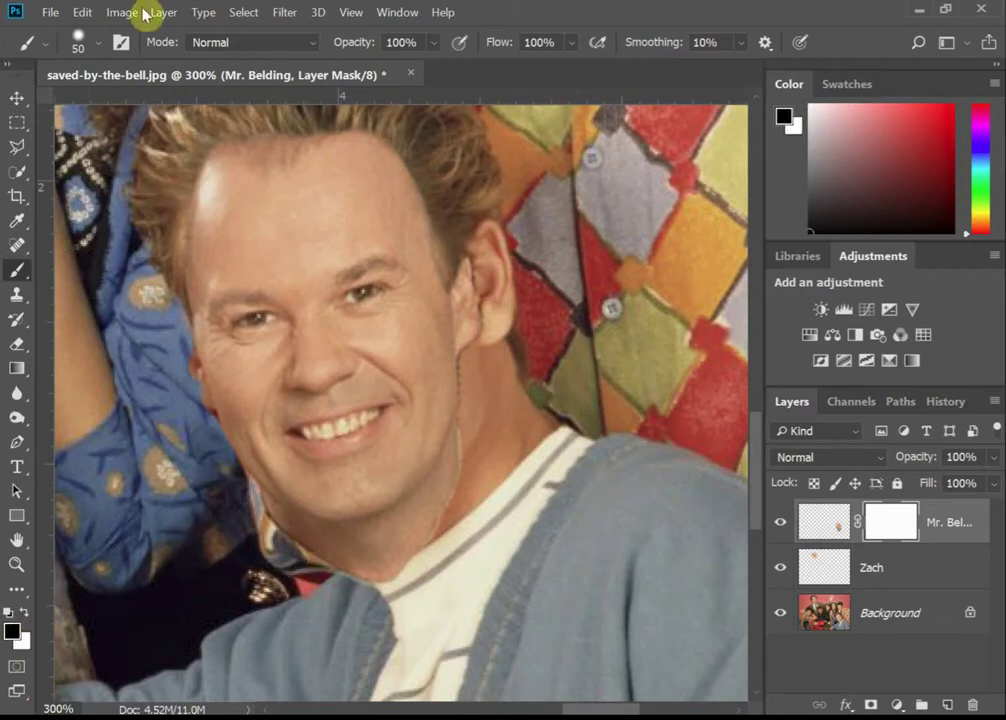
left_click(103, 46)
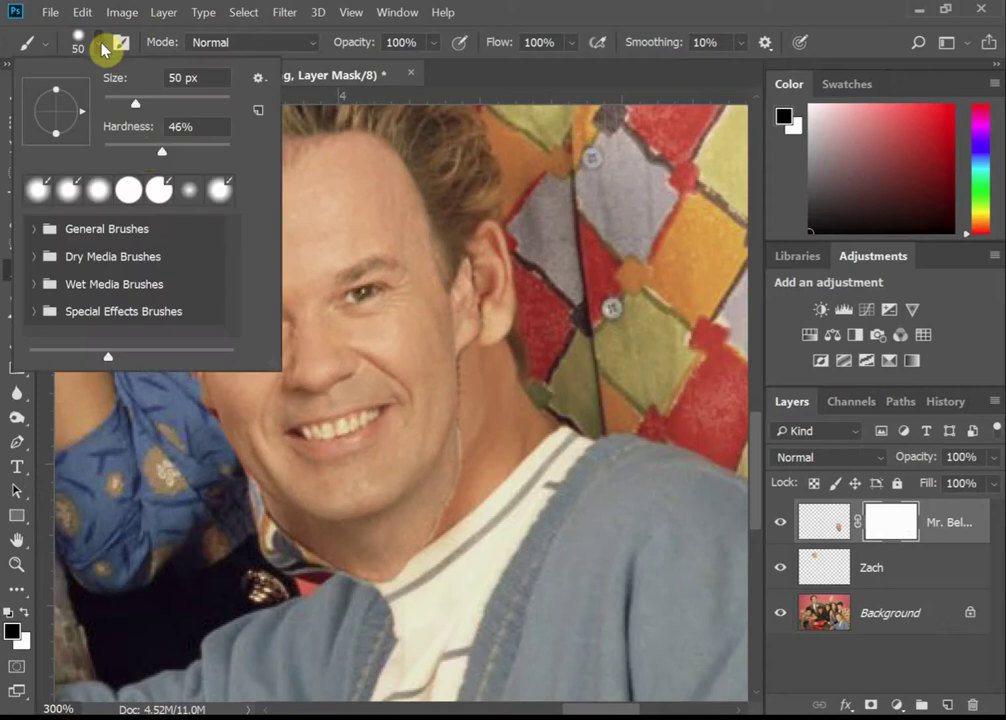
left_click(190, 126)
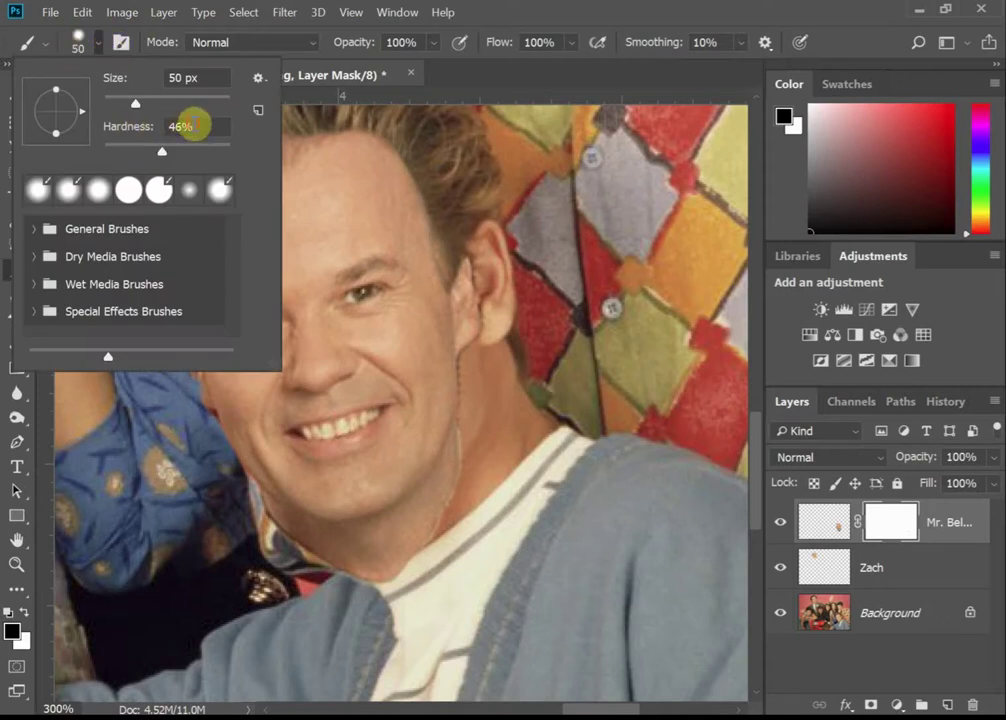
key("Return")
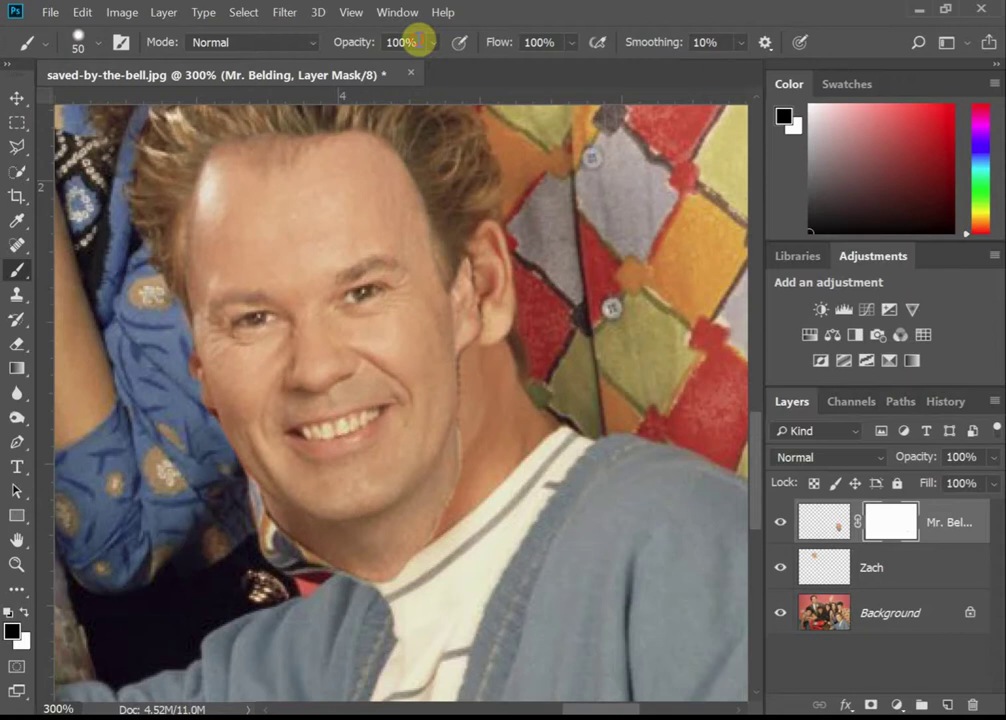
left_click(418, 40)
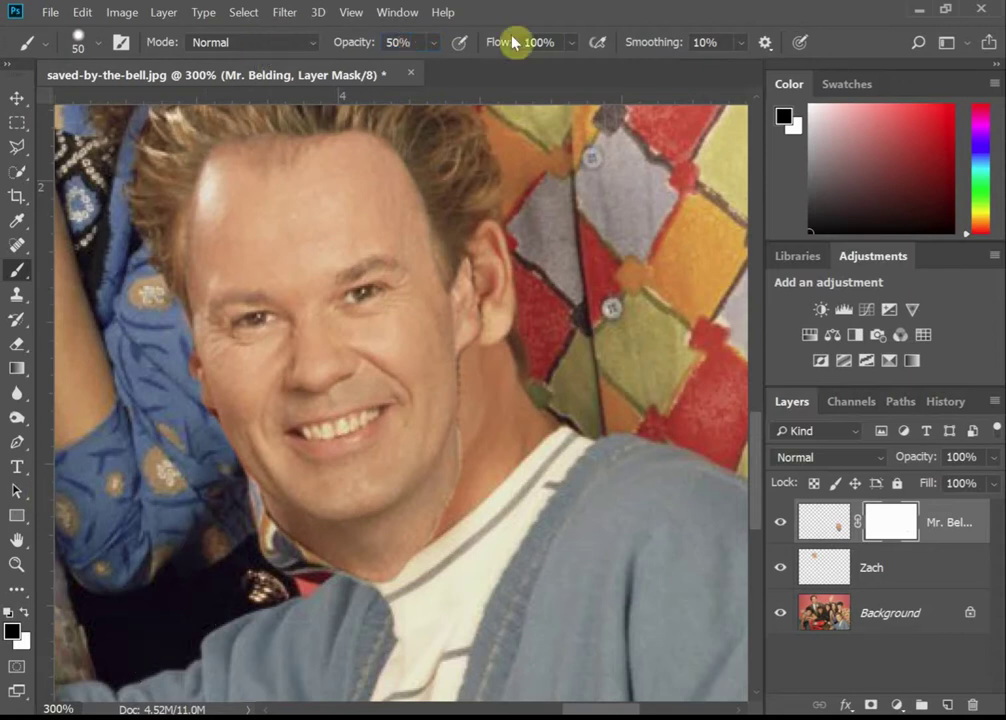
left_click(418, 42)
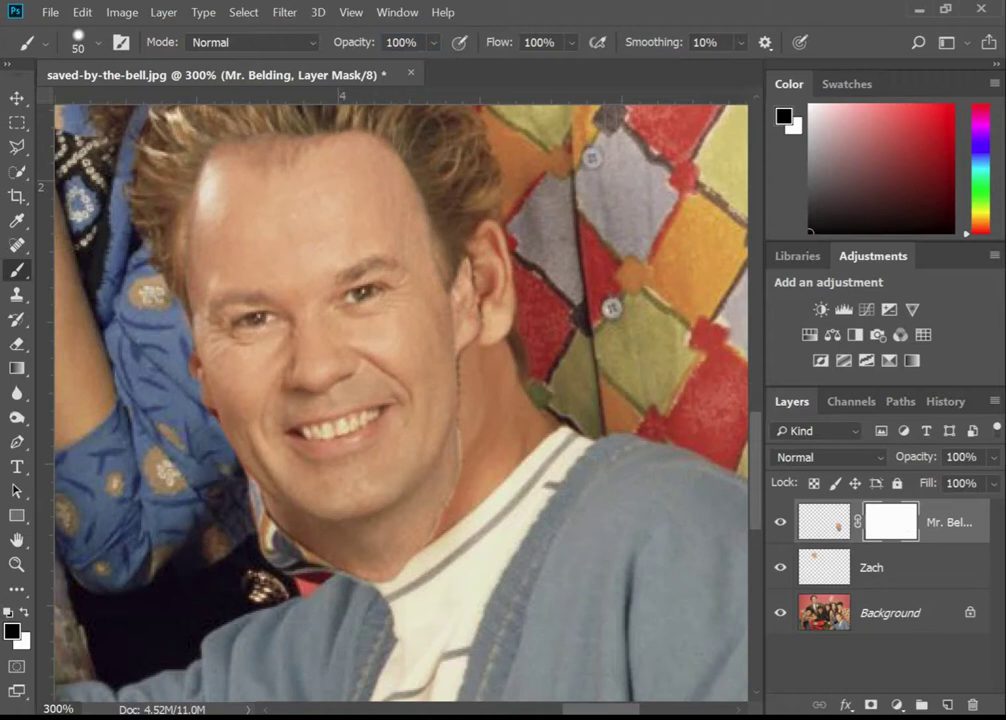
- Paint black on Mr. Belding's mask along the chin and jaw edge at 100% opacity and along the cheek edges at 50%
mouse_move(168, 550)
left_mouse_down()
mouse_move(244, 561)
mouse_move(211, 535)
mouse_move(405, 553)
left_mouse_up()
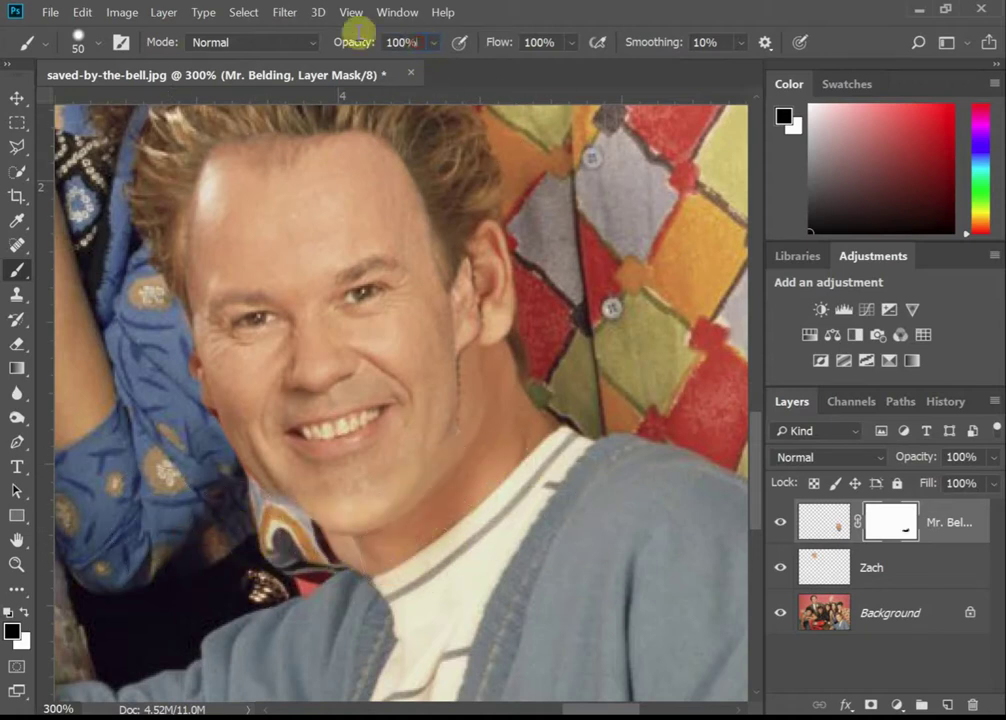
left_click(405, 42)
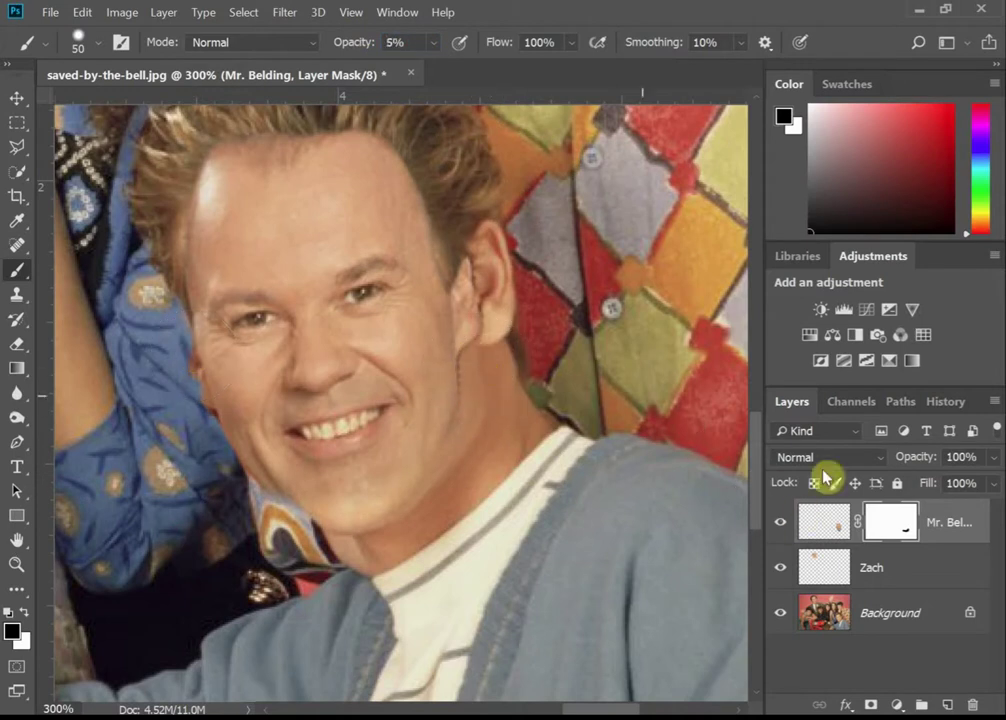
mouse_move(456, 393)
left_mouse_down()
mouse_move(470, 348)
mouse_move(474, 445)
mouse_move(474, 348)
mouse_move(487, 366)
mouse_move(484, 426)
mouse_move(489, 314)
left_mouse_up()
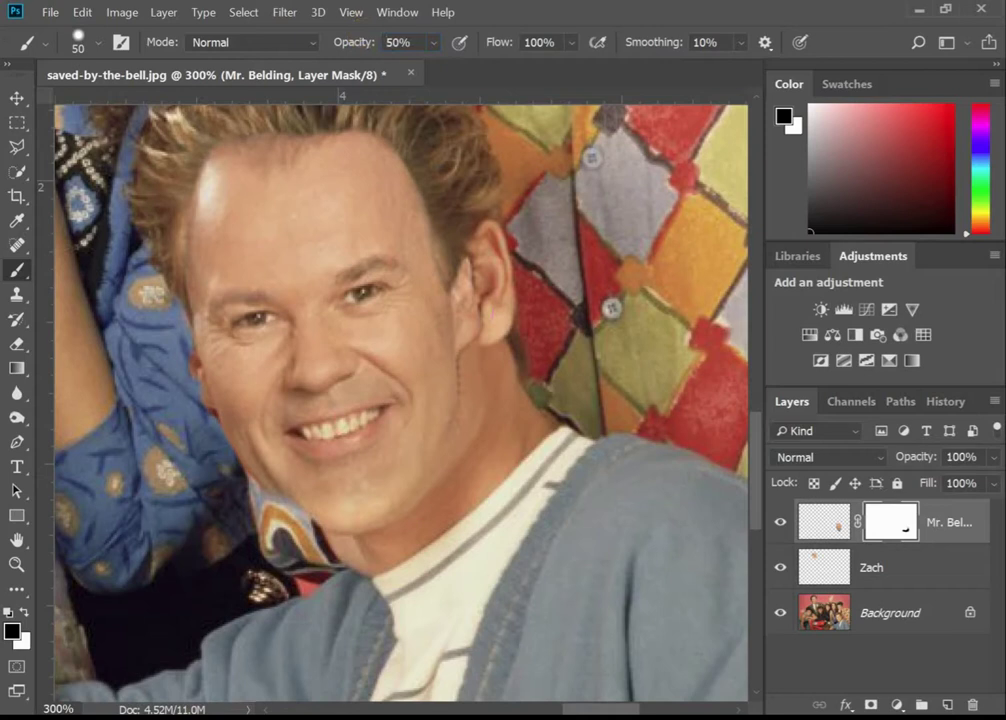
mouse_move(480, 400)
left_mouse_down()
mouse_move(486, 254)
mouse_move(496, 320)
mouse_move(621, 437)
left_mouse_up()
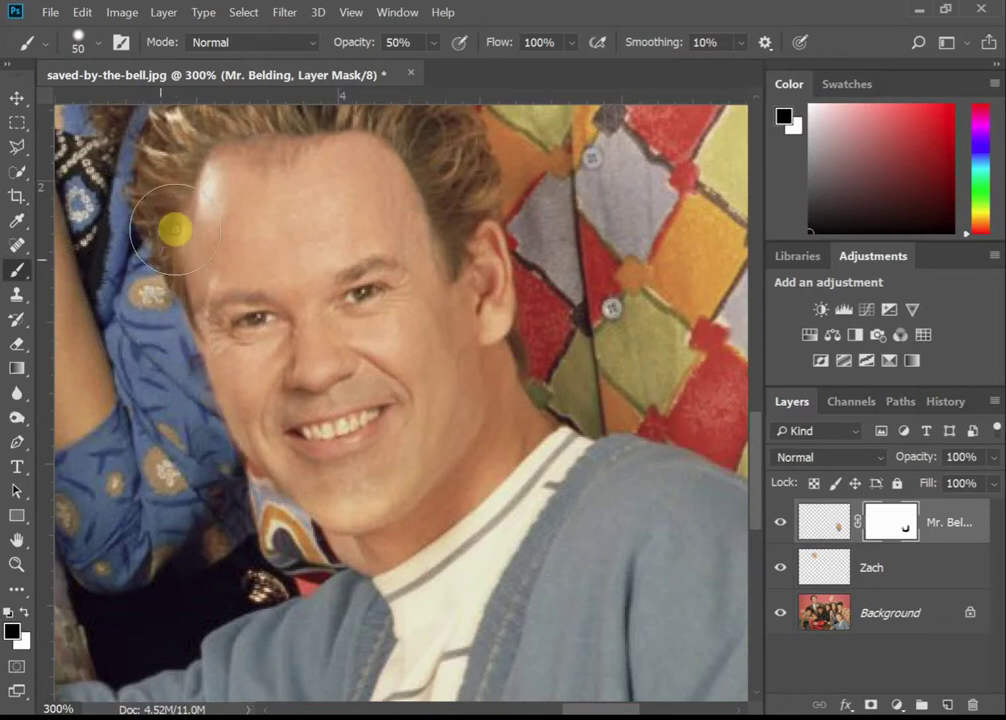
- Paint black on the mask around the forehead, hairline and temples, lowering the brush opacity to 25% for the finer blending
mouse_move(174, 230)
left_mouse_down()
mouse_move(176, 270)
mouse_move(180, 242)
mouse_move(246, 174)
mouse_move(276, 165)
mouse_move(179, 174)
mouse_move(212, 153)
mouse_move(317, 138)
mouse_move(255, 152)
mouse_move(341, 146)
mouse_move(448, 163)
mouse_move(367, 125)
mouse_move(238, 129)
mouse_move(225, 137)
mouse_move(407, 149)
mouse_move(437, 168)
mouse_move(235, 145)
mouse_move(530, 184)
mouse_move(280, 166)
mouse_move(213, 186)
mouse_move(128, 243)
mouse_move(293, 123)
mouse_move(191, 246)
mouse_move(138, 204)
mouse_move(303, 152)
mouse_move(510, 204)
mouse_move(601, 431)
mouse_move(528, 380)
mouse_move(237, 283)
mouse_move(223, 234)
left_mouse_up()
scroll(223, 244, "up", 1)
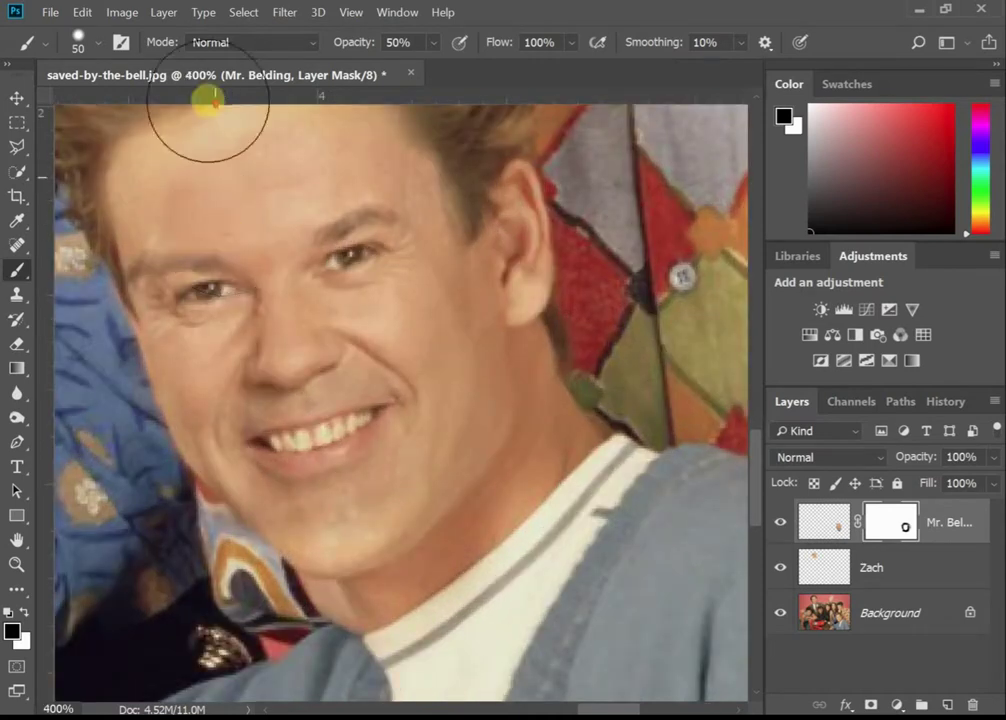
scroll(209, 101, "up", 3)
left_click_drag(240, 237, 650, 245)
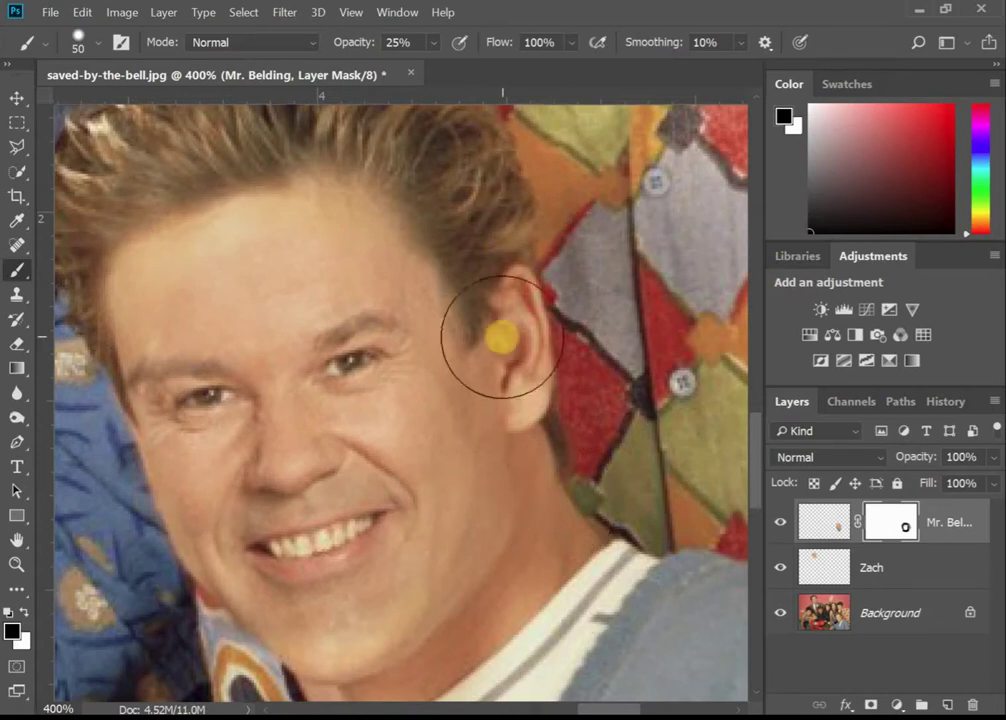
scroll(501, 438, "down", 3)
scroll(501, 438, "down", 2)
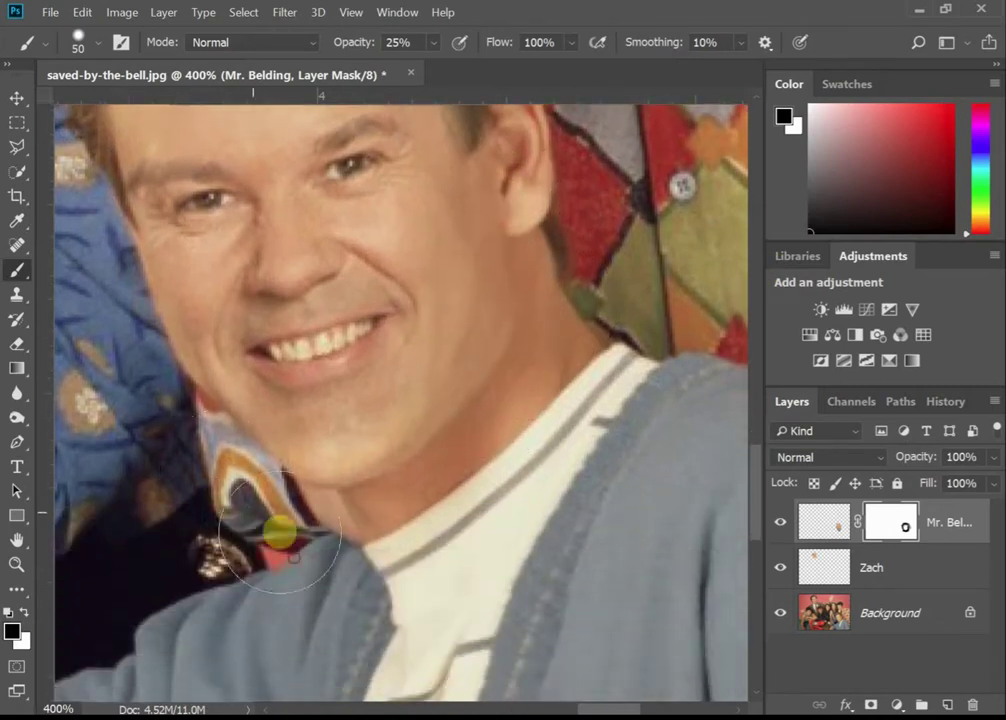
left_click(86, 157)
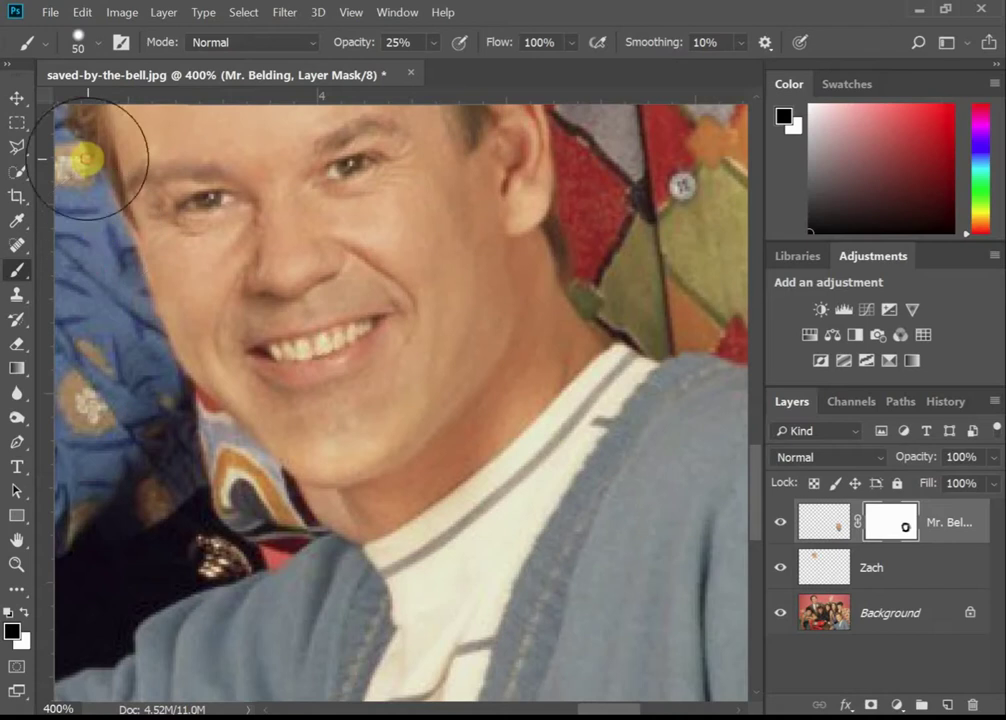
- Paint white on the mask over the forehead at 25% opacity to restore some of it, and switch the painting colour back to black
scroll(87, 158, "down", 3)
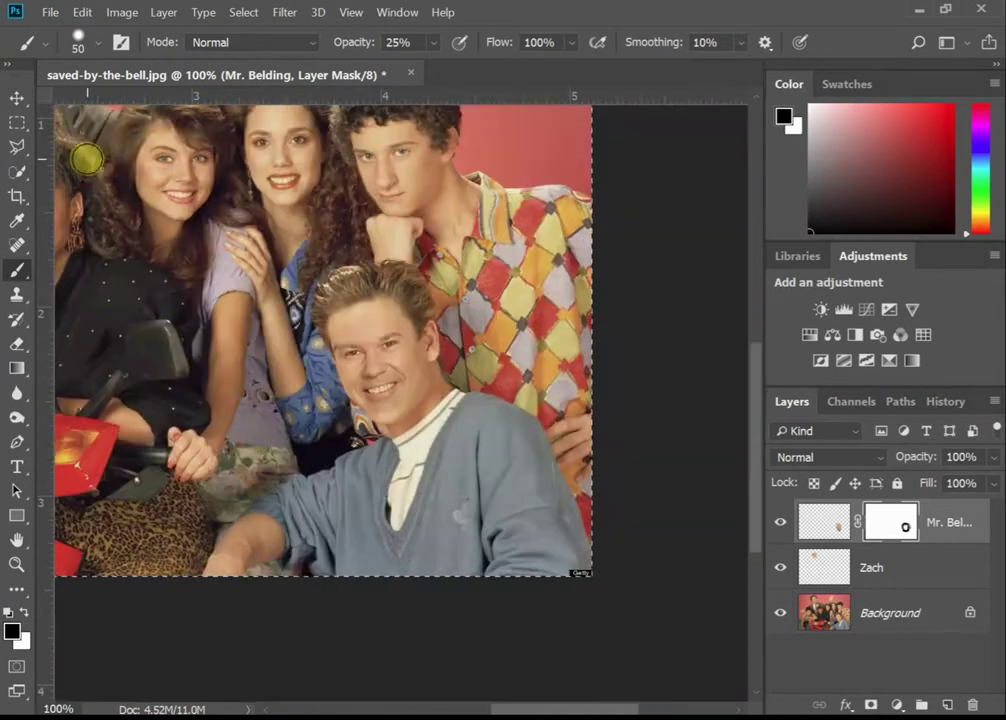
scroll(88, 163, "up", 1)
scroll(85, 150, "up", 1)
scroll(348, 452, "up", 4)
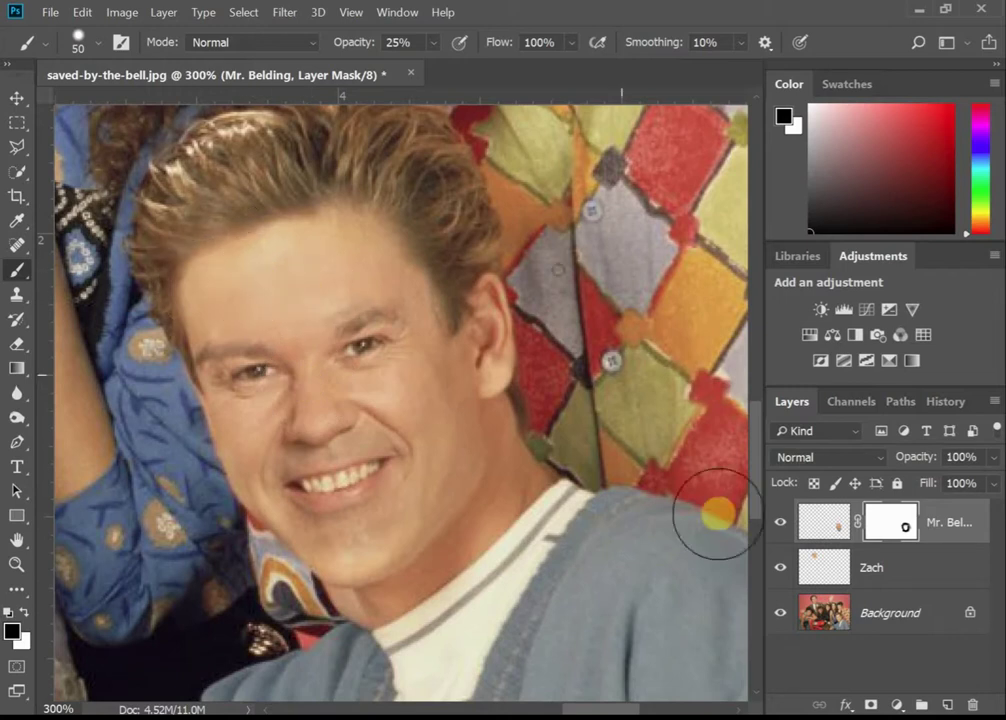
left_click(22, 611)
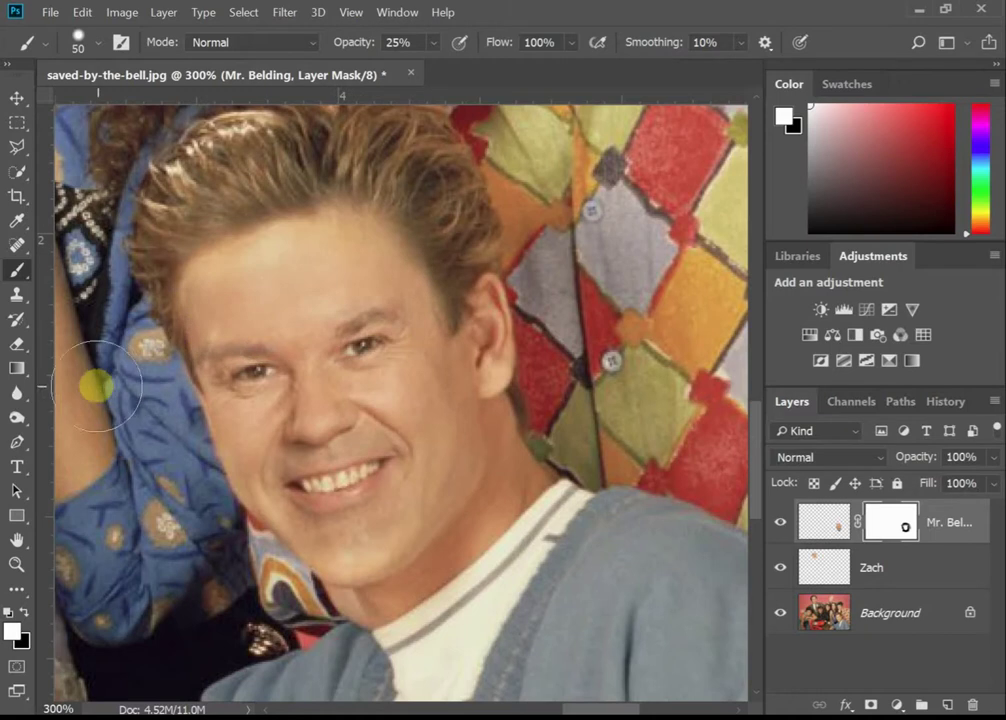
left_click(247, 285)
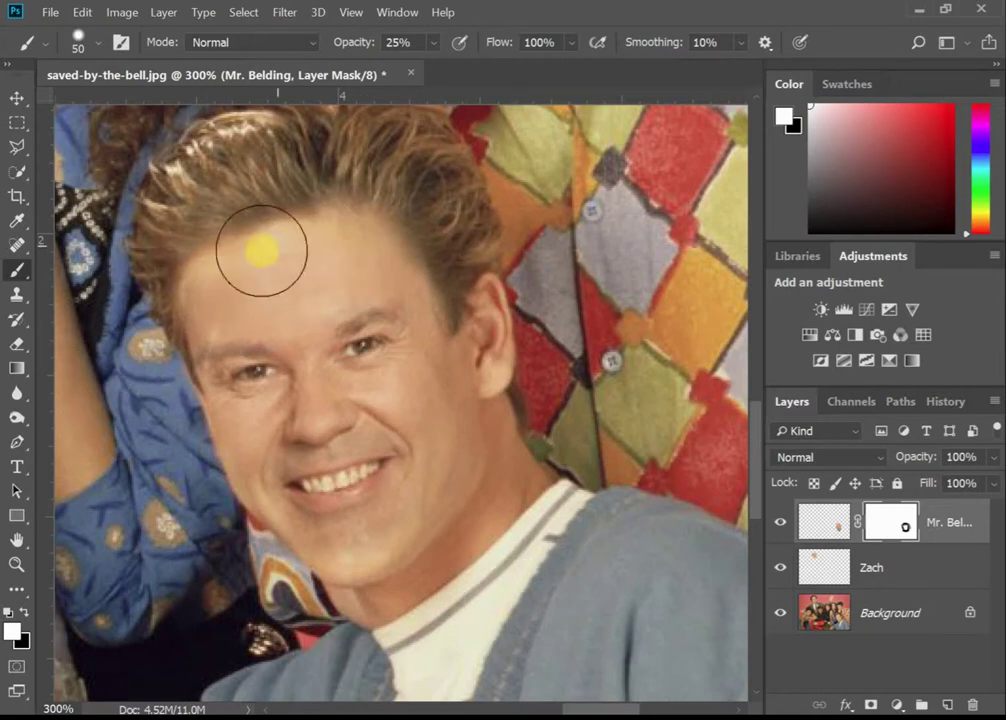
left_click(258, 260)
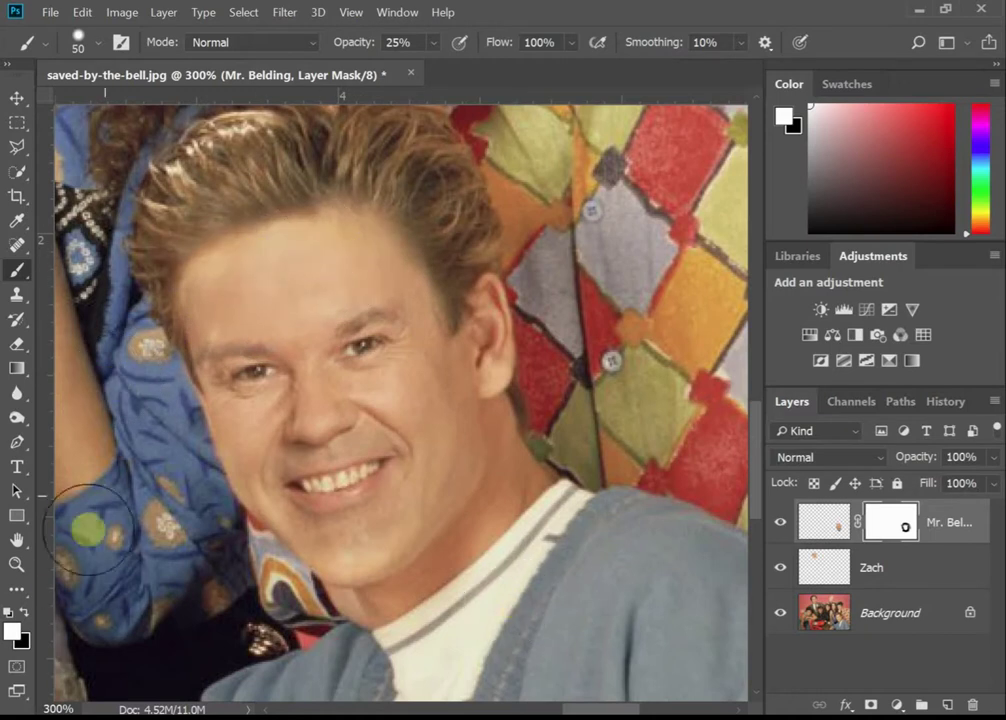
left_click(23, 613)
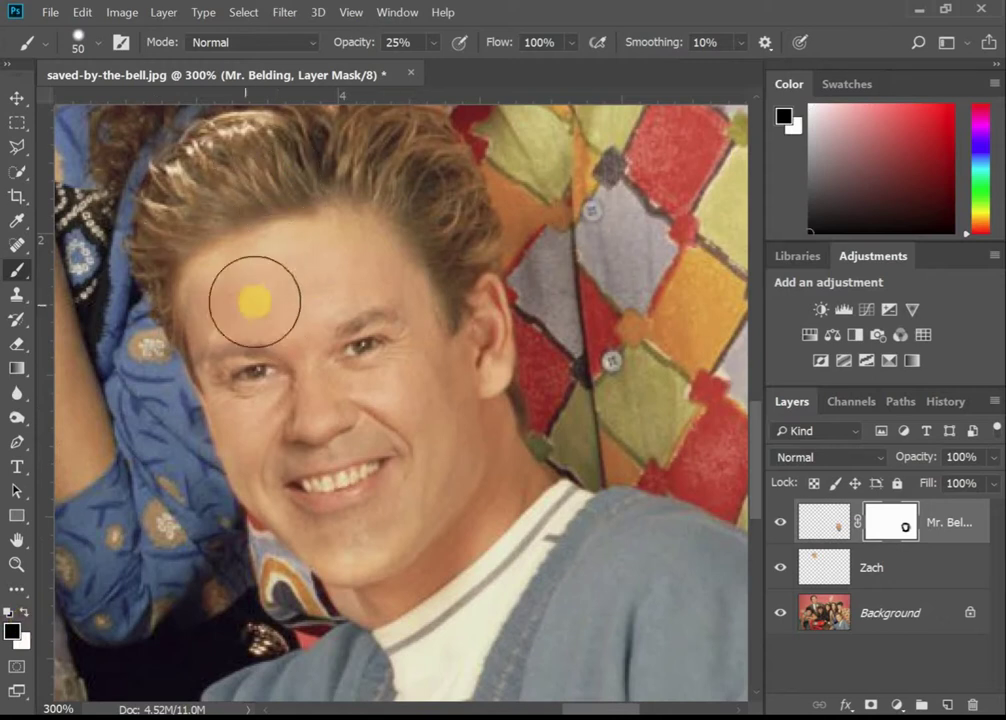
left_click_drag(696, 377, 664, 380)
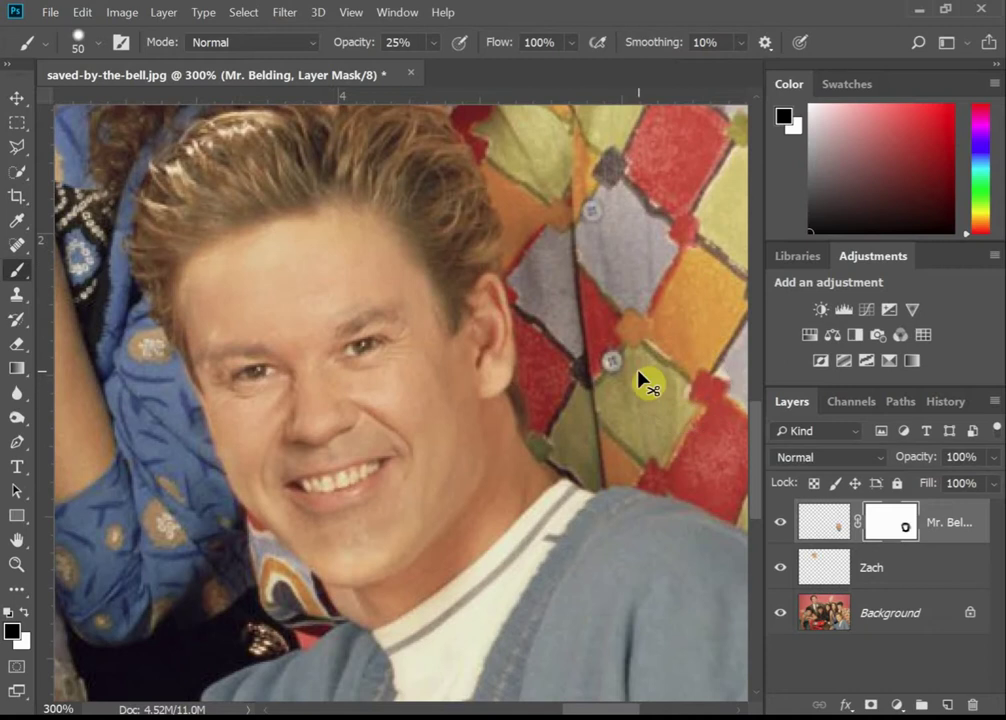
key("ctrl+minus")
key("ctrl+minus")
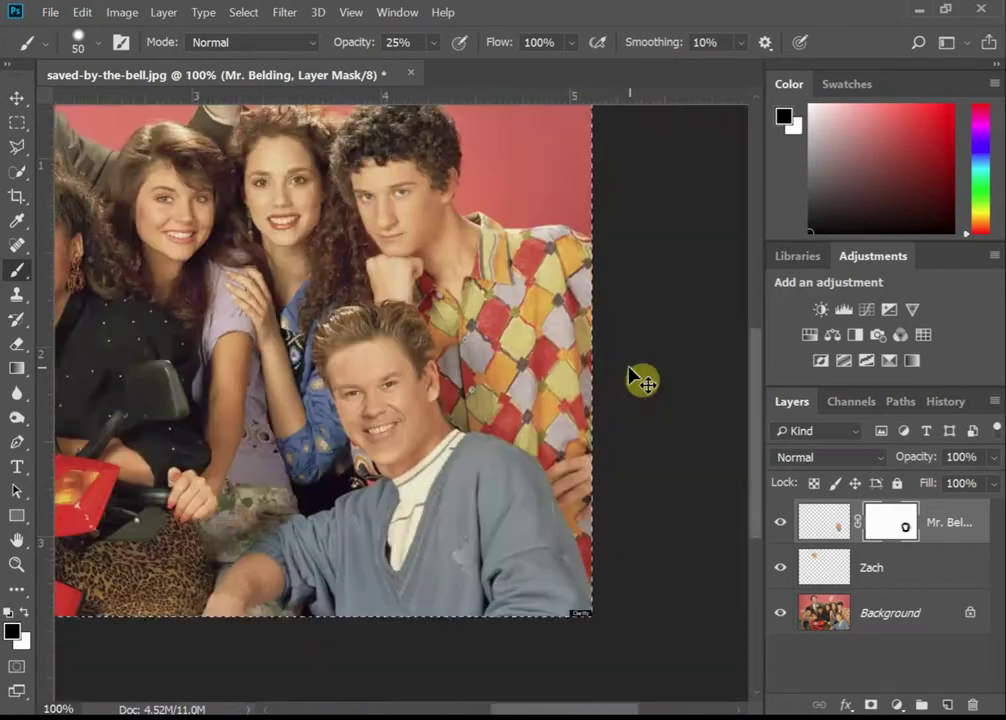
key("ctrl+minus")
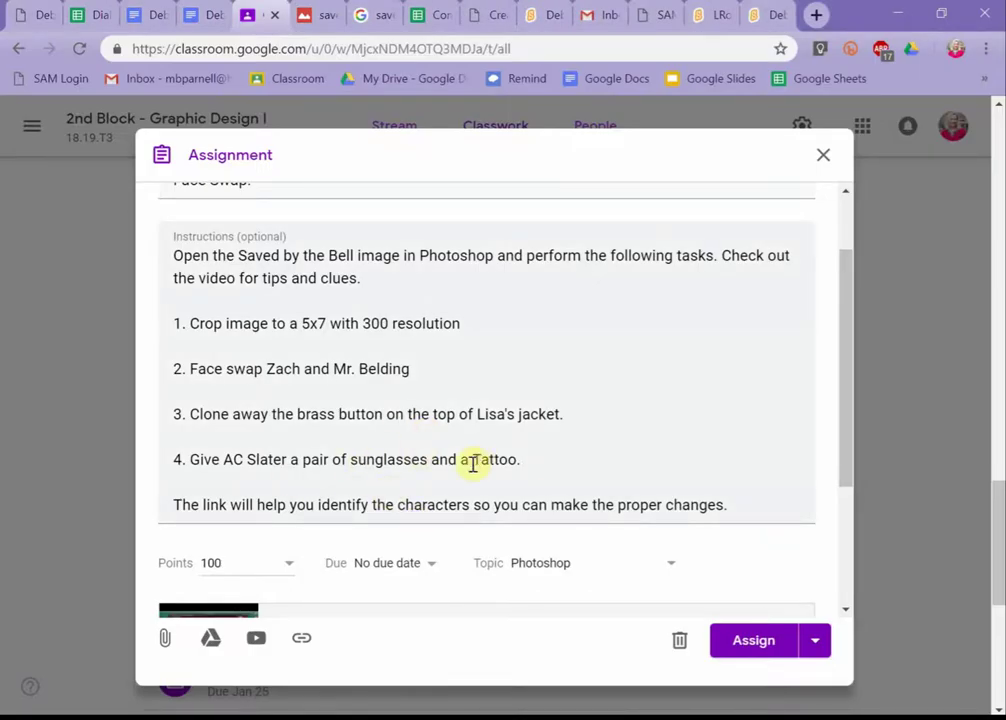
- Search Google for "tattoo on white background" in a new browser tab
left_click(815, 17)
type("w")
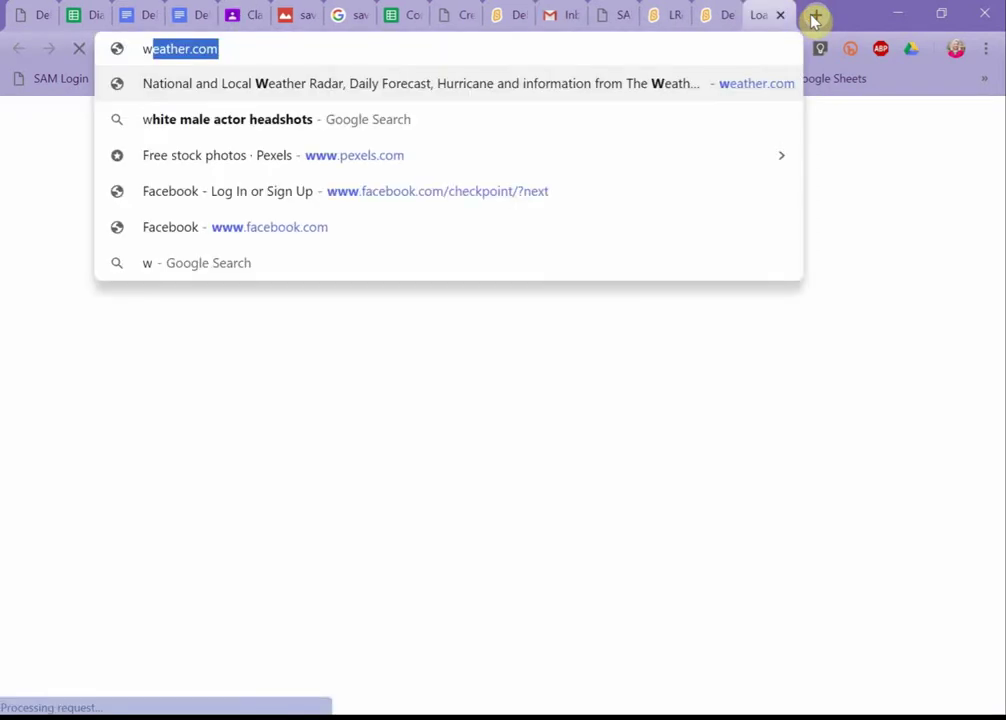
key("BackSpace")
key("BackSpace")
type("tatt")
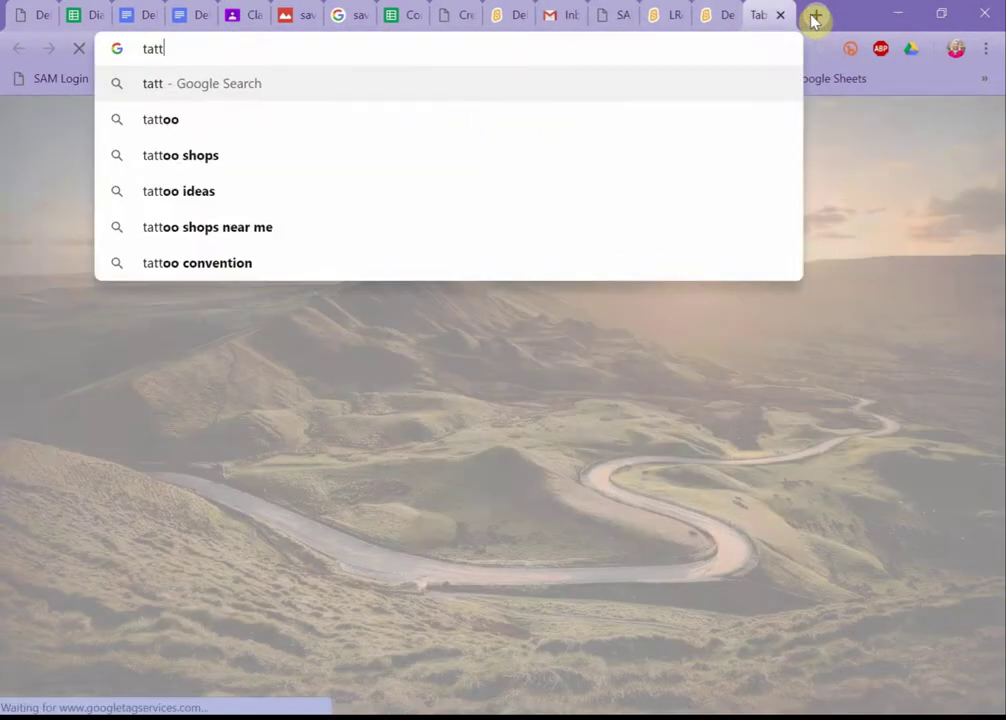
type("oo on white bac")
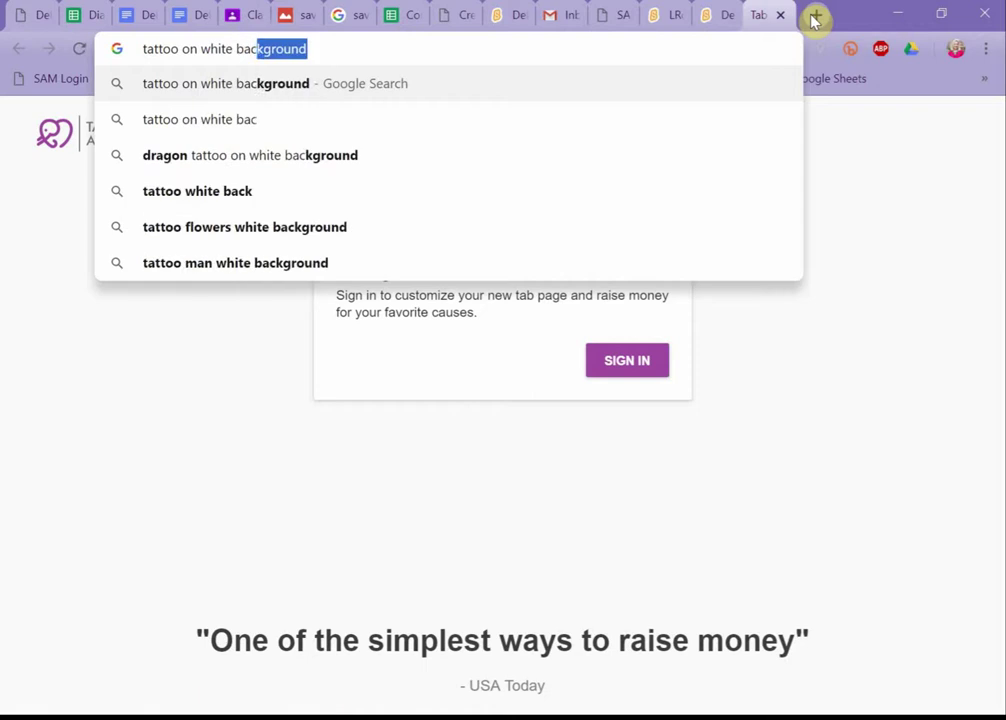
type("kgro")
key("Return")
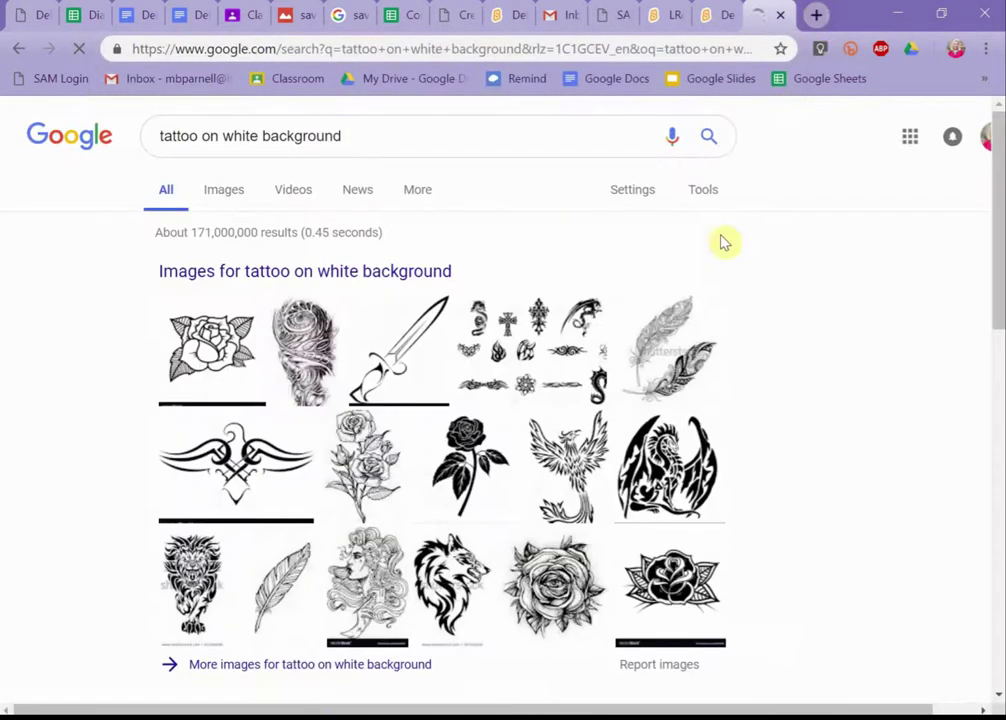
- Choose the ankh tattoo from the image results and save it to the Desktop as ankh-tattoo-design-with-white-background.jpg
left_click(303, 549)
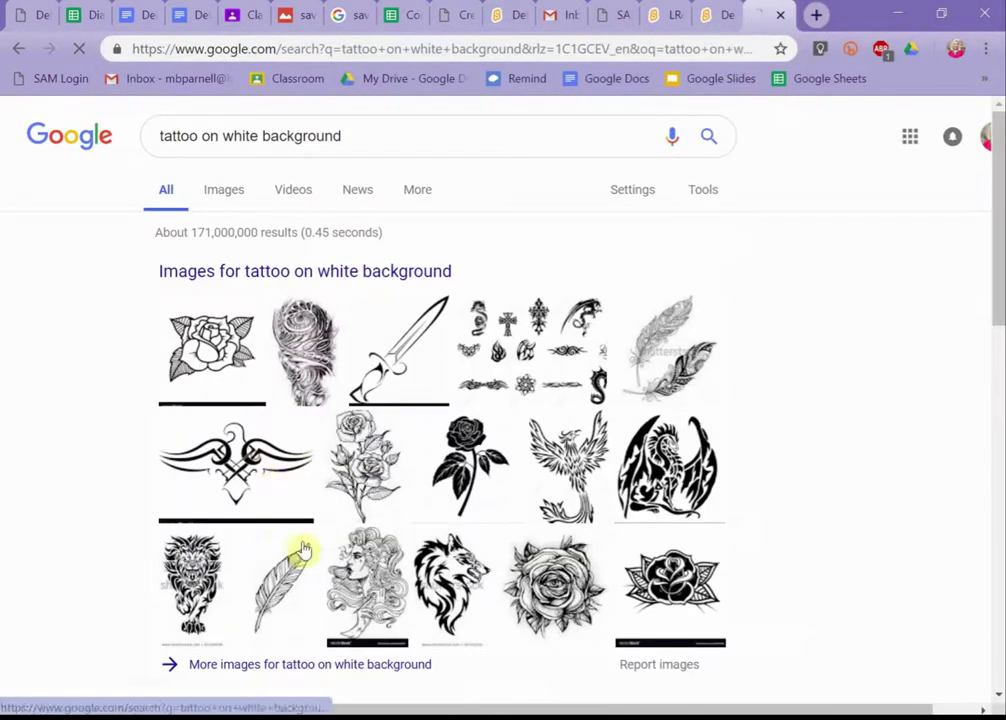
left_click(170, 388)
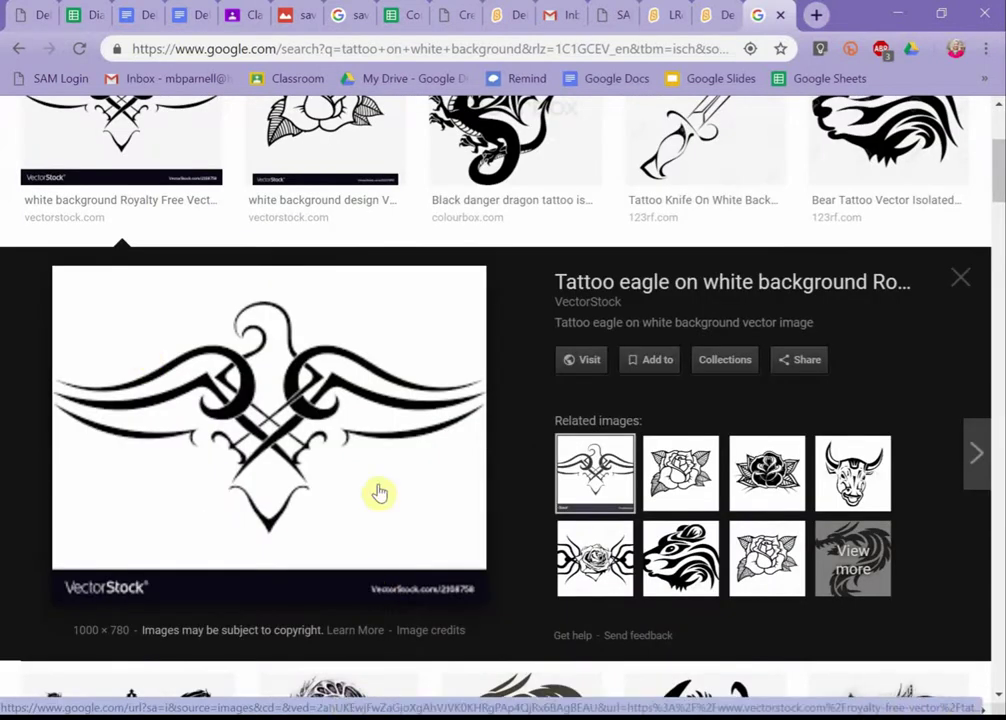
key("Escape")
scroll(285, 535, "down", 3)
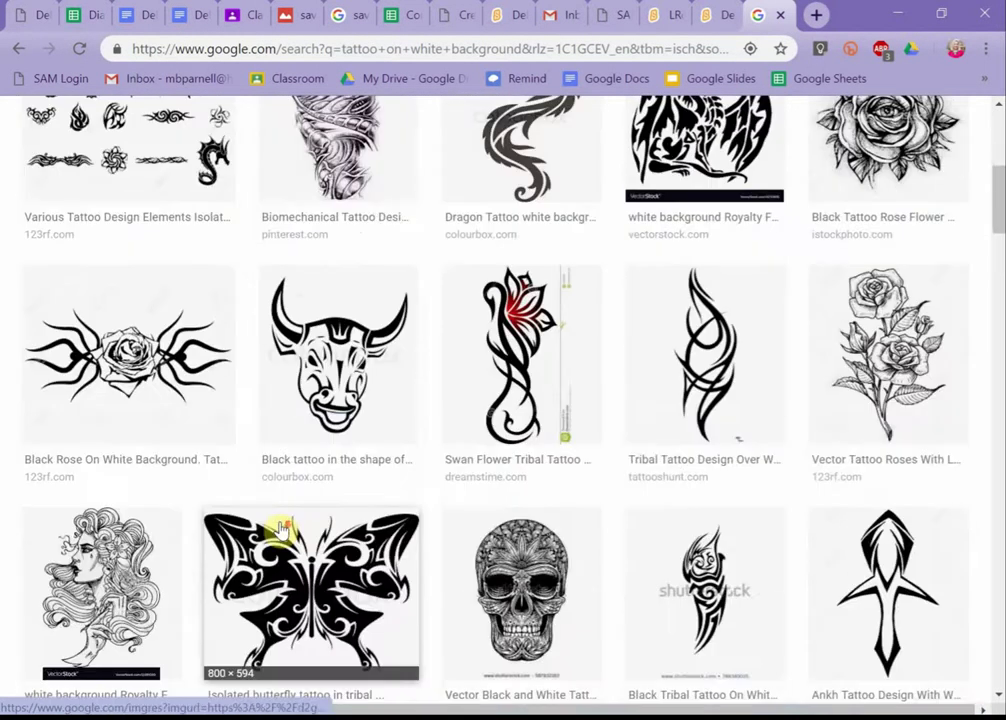
scroll(561, 512, "down", 3)
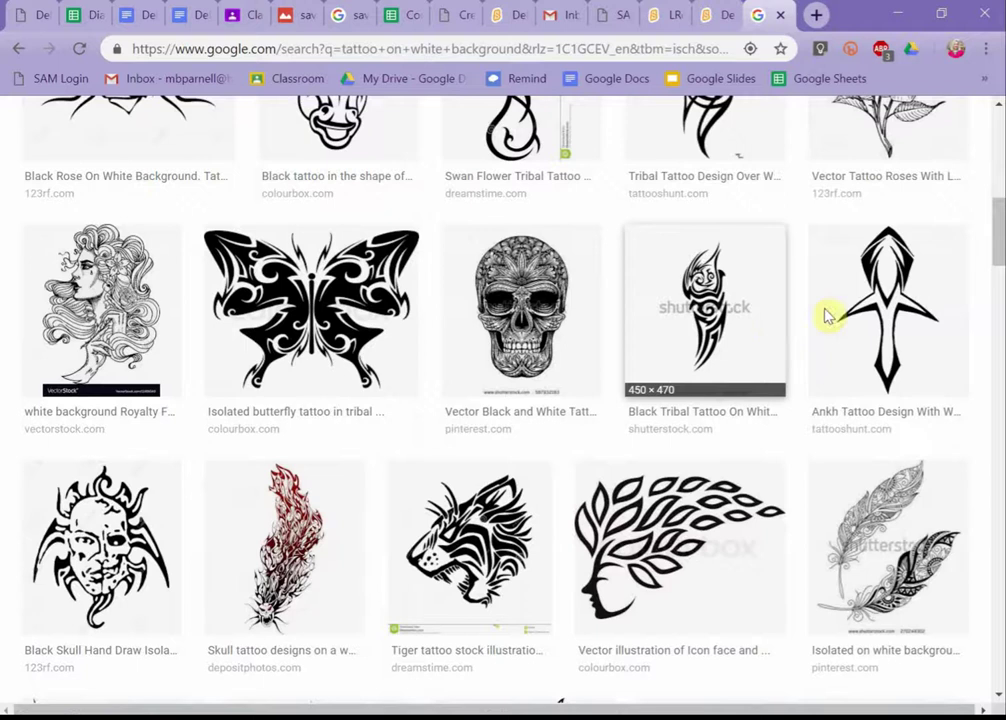
left_click(916, 308)
right_click(512, 316)
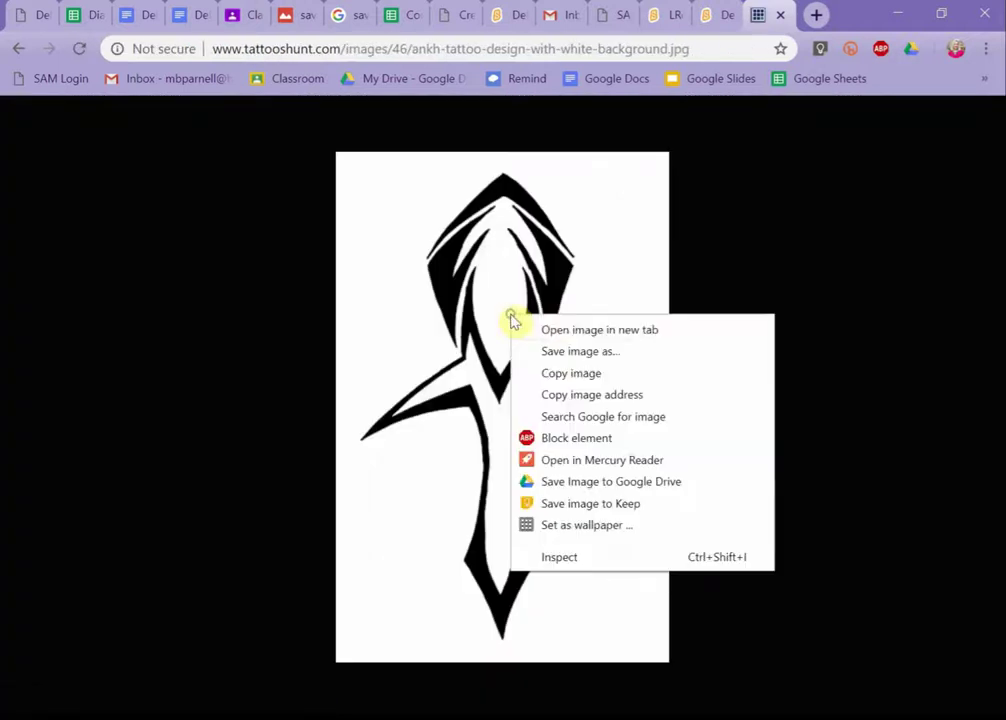
left_click(566, 354)
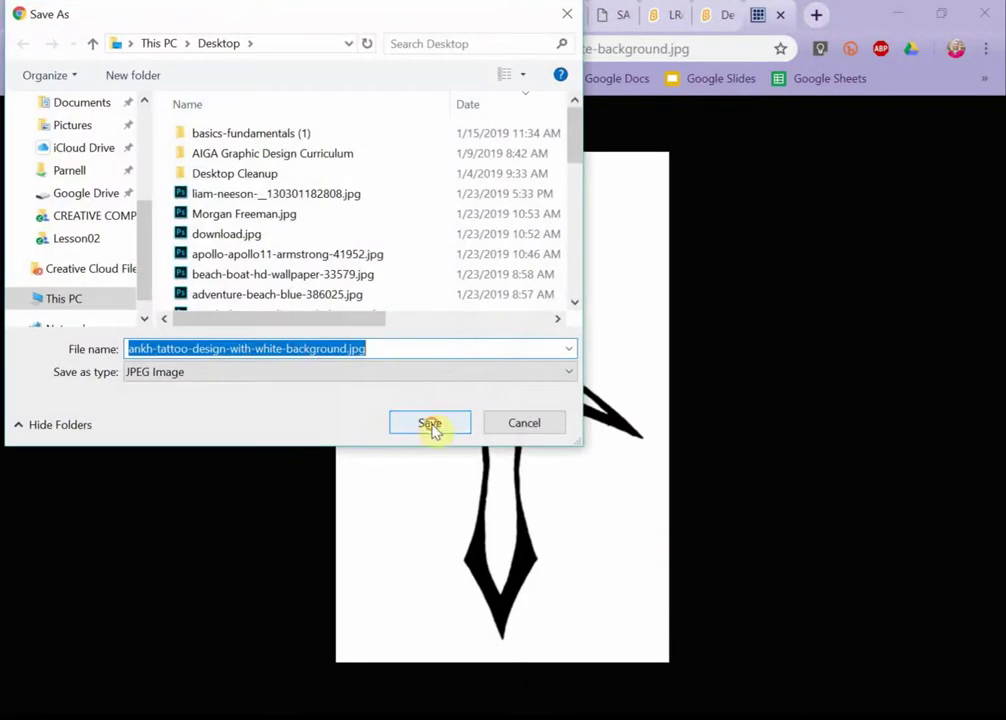
left_click(430, 424)
- Open the saved ankh tattoo image in Photoshop
left_click(153, 691)
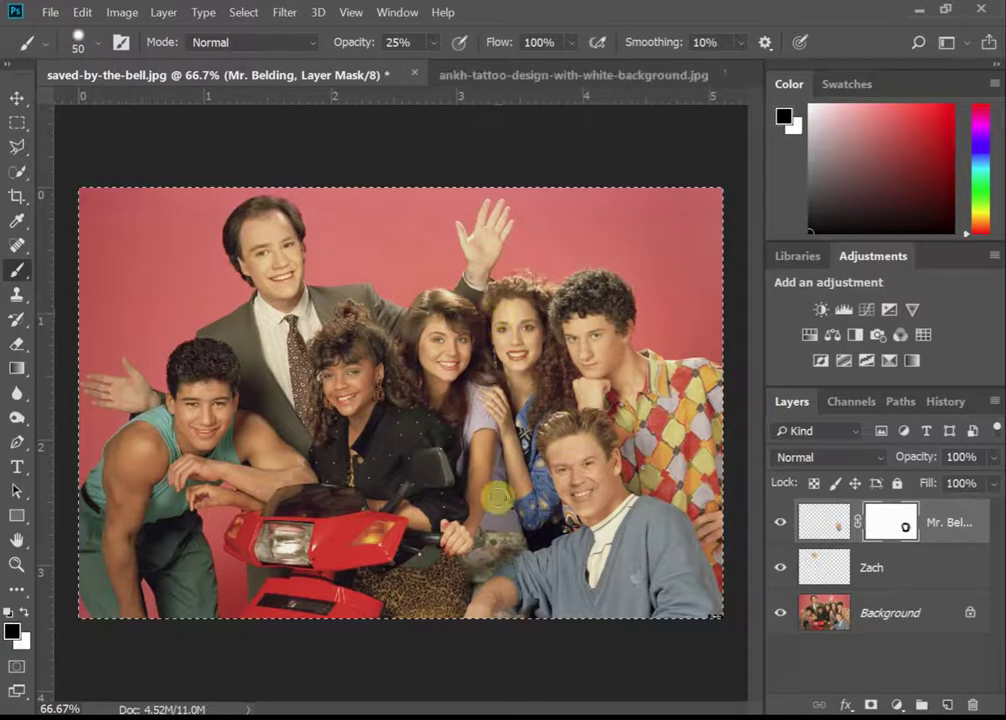
key("ctrl+plus")
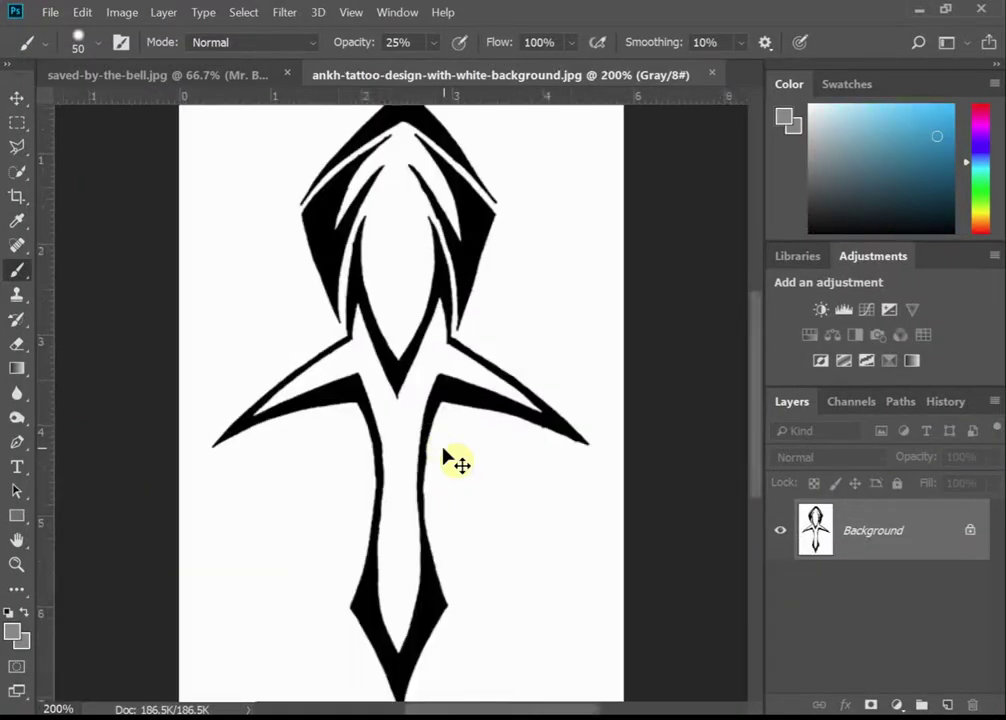
key("ctrl+minus")
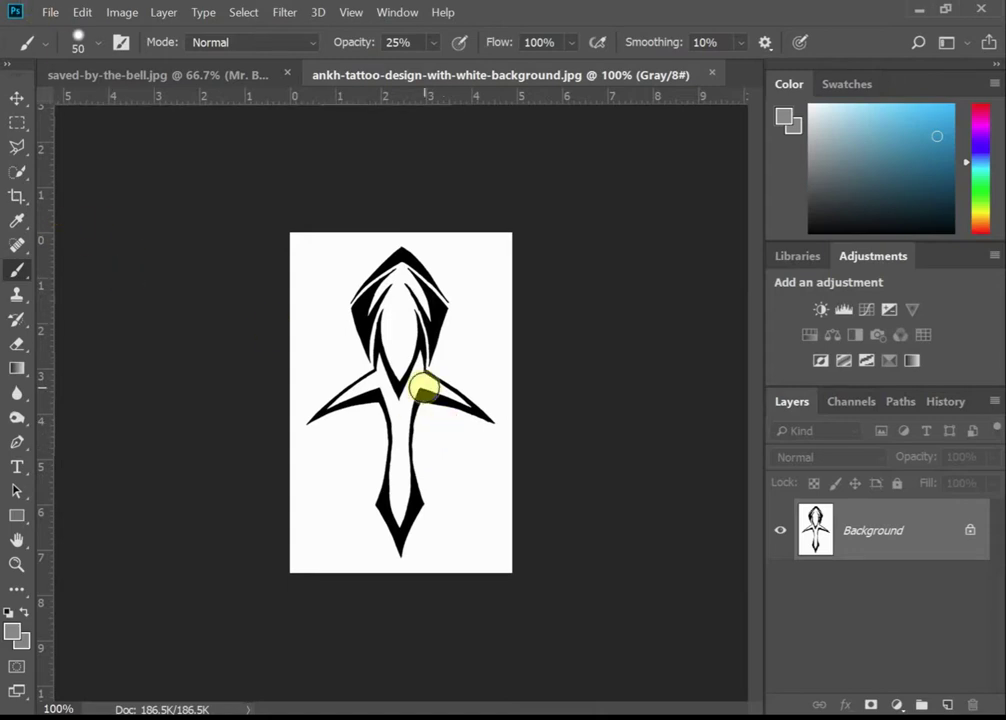
- Bring the tattoo image into saved-by-the-bell.jpg with the Move tool and place it over AC Slater's arm and chest
left_click(17, 98)
left_click_drag(425, 305, 290, 324)
left_click_drag(128, 510, 197, 559)
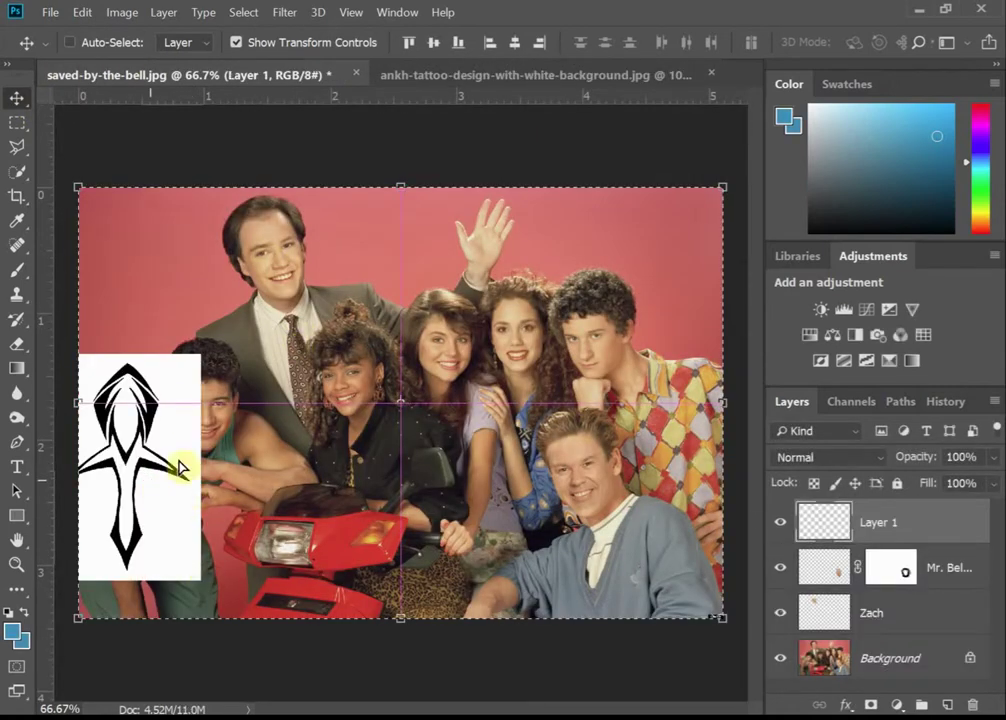
left_click_drag(168, 405, 174, 450)
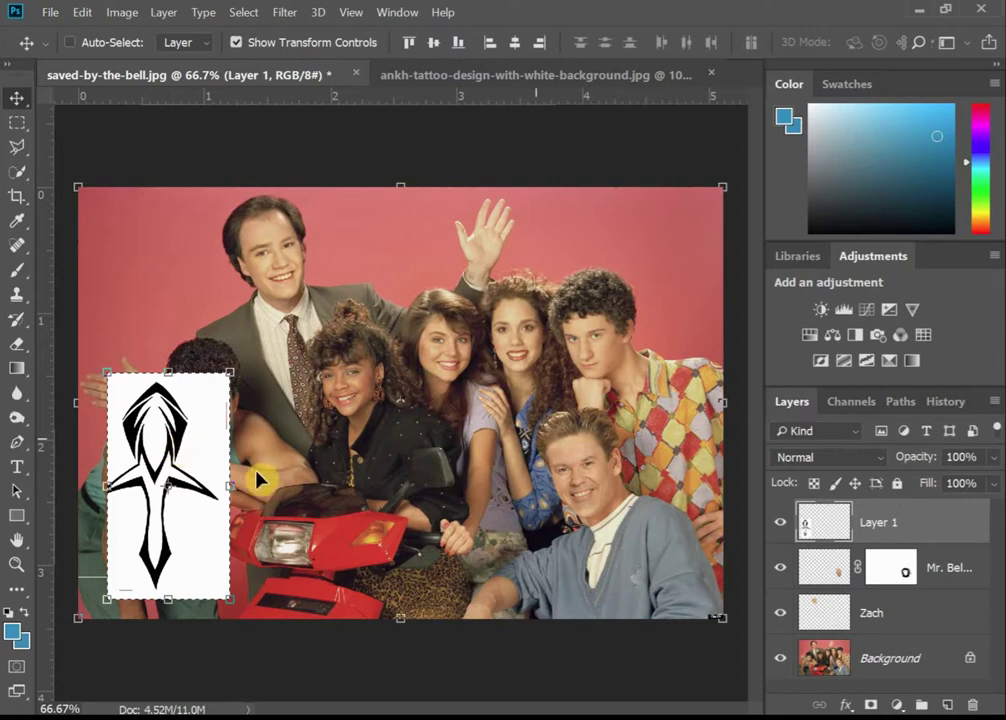
- Remove the tattoo layer's white background with the Magic Eraser at tolerance 8, with Contiguous off
left_click(18, 350)
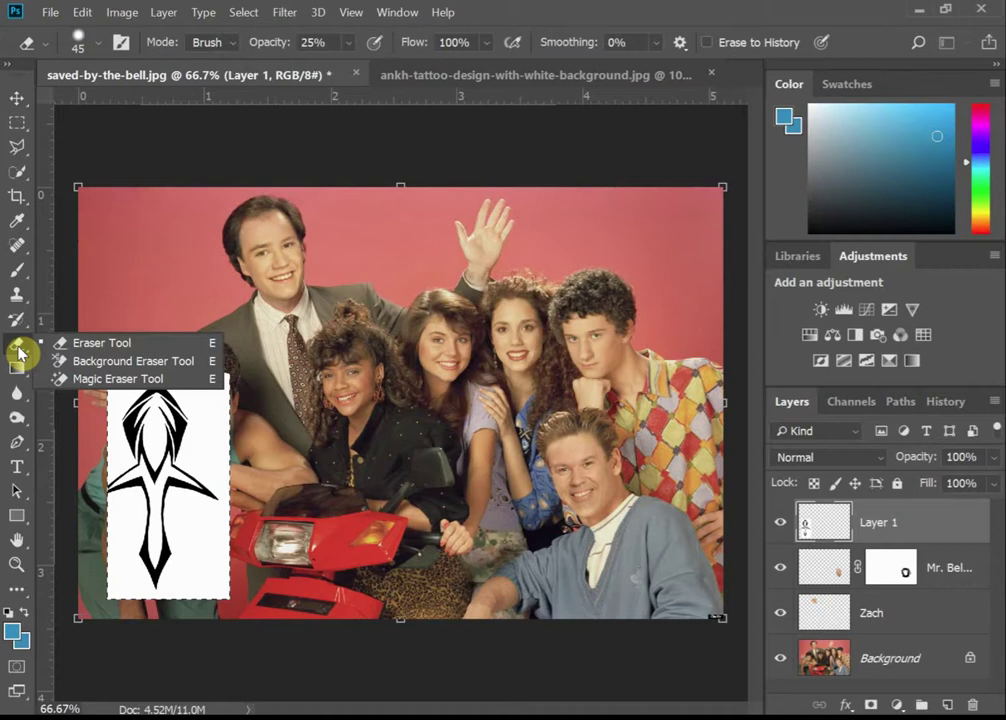
left_click(135, 378)
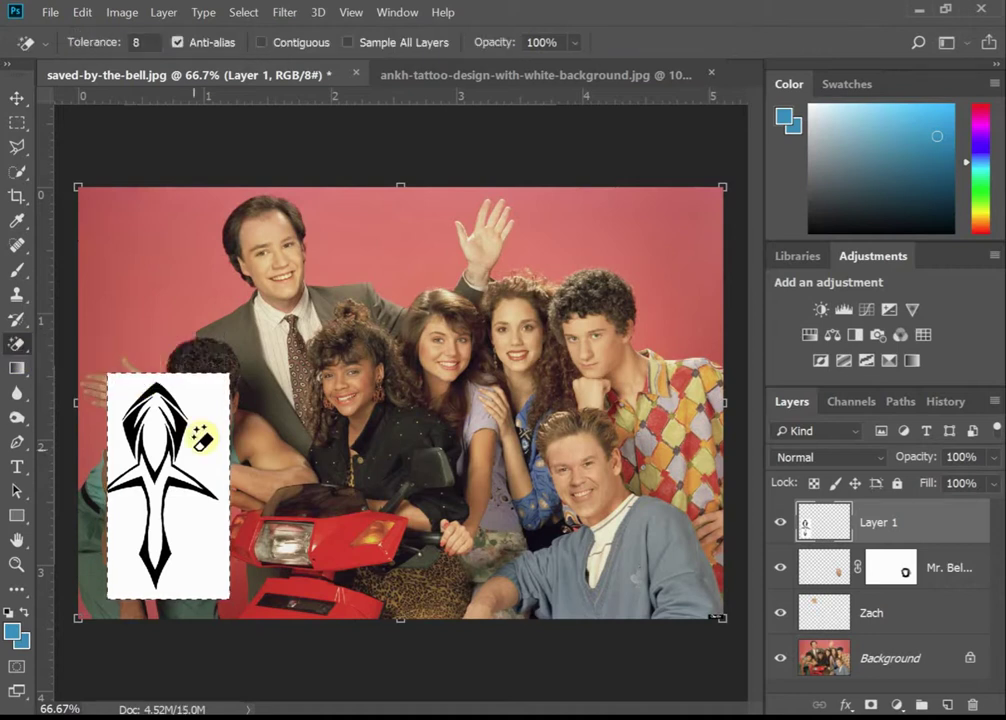
left_click(196, 432)
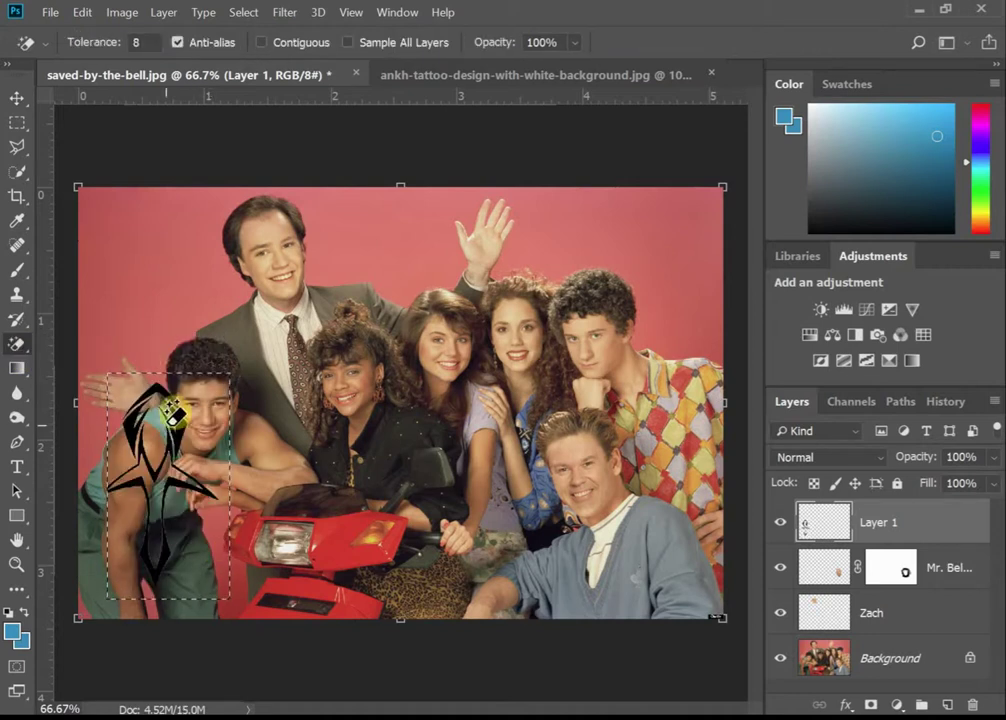
- Undo the background removal and try the Magic Eraser on the tattoo's white background again at tolerance 8
key("ctrl+z")
key("ctrl+1")
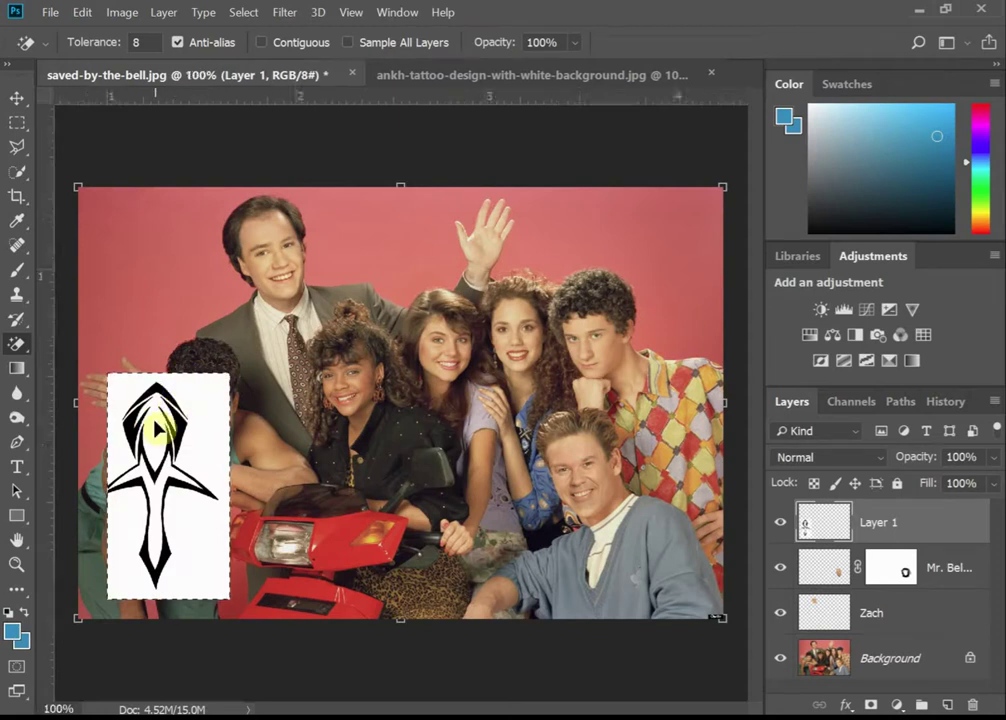
key("ctrl+plus")
left_click_drag(490, 710, 400, 710)
scroll(425, 470, "down", 2)
scroll(425, 470, "down", 2)
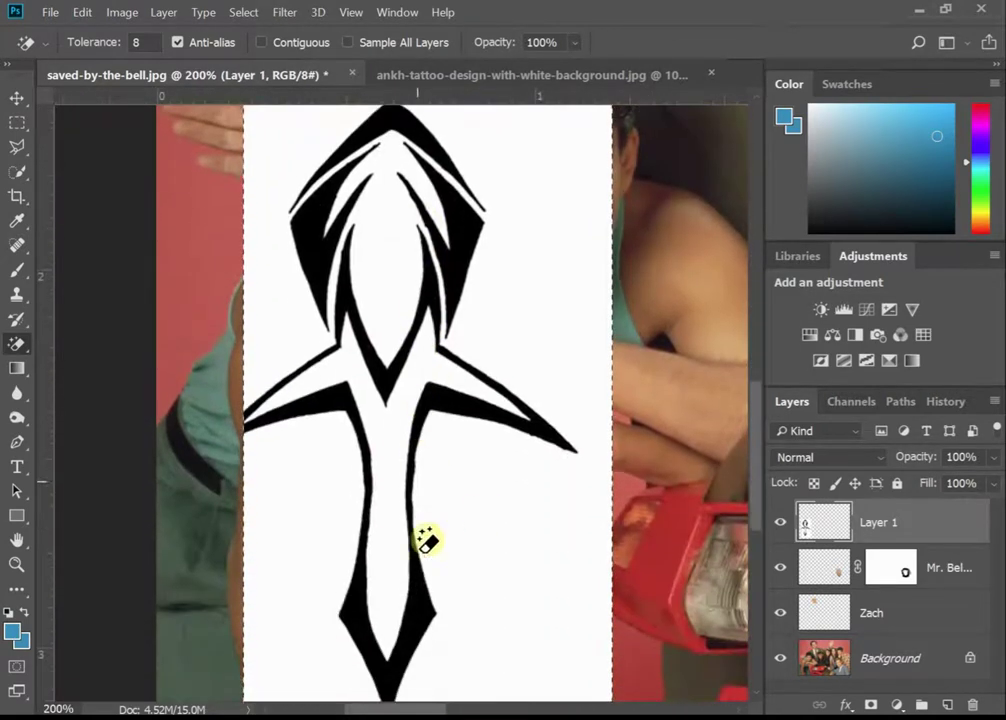
left_click(483, 571)
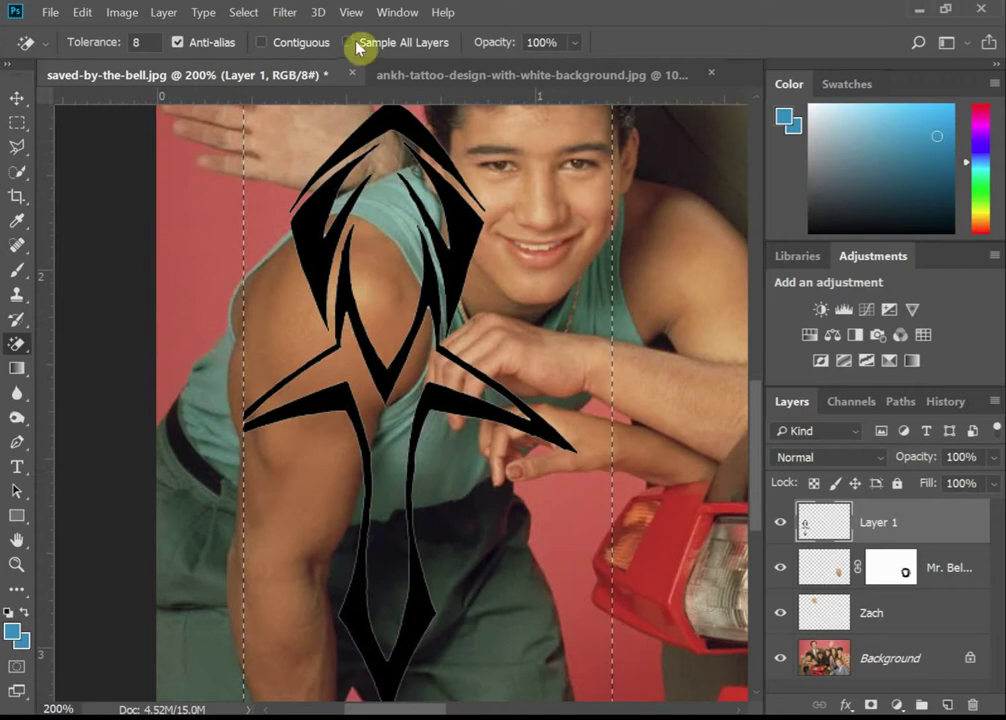
key("ctrl+z")
- Try erasing the tattoo's white background at tolerance 50 and at tolerance 2, undoing each attempt
left_click(158, 44)
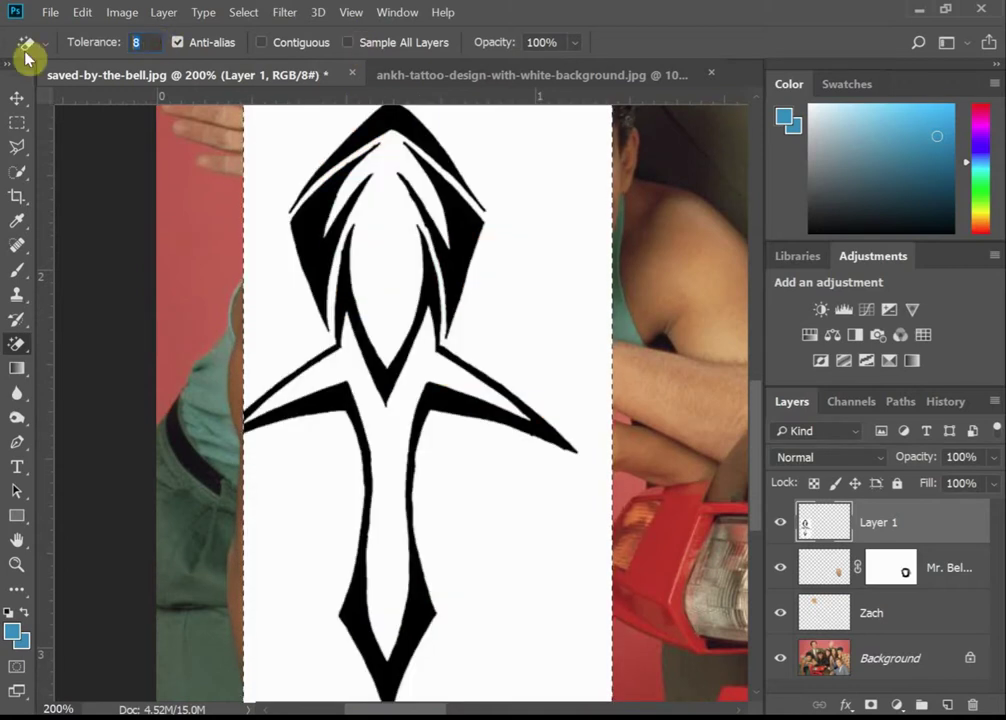
left_click(535, 259)
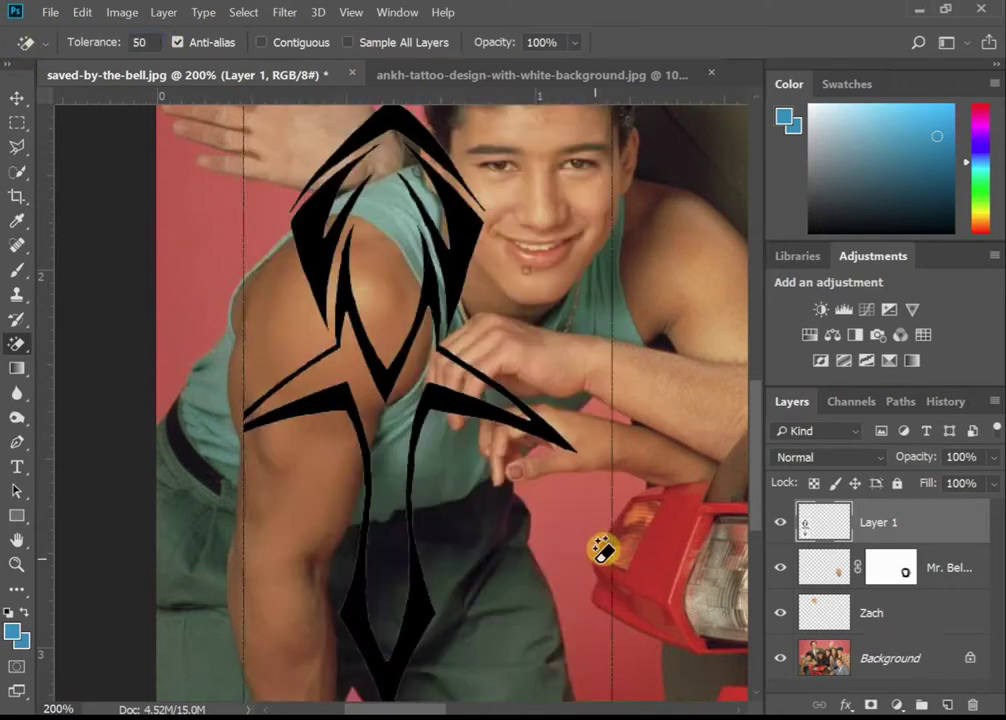
key("ctrl+z")
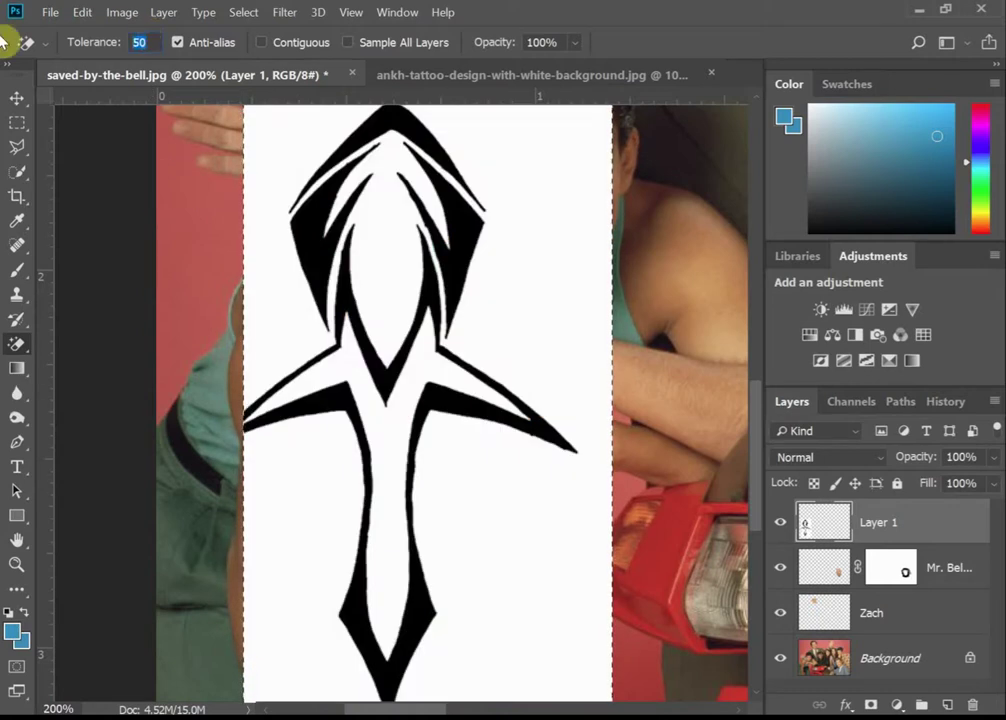
left_click(366, 200)
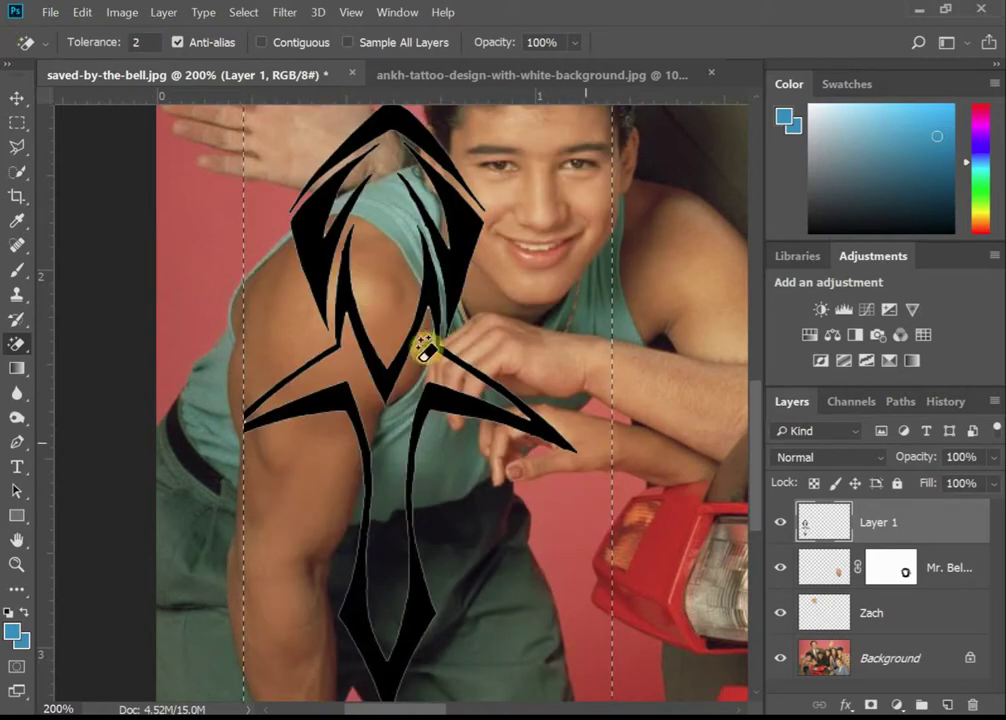
key("ctrl+z")
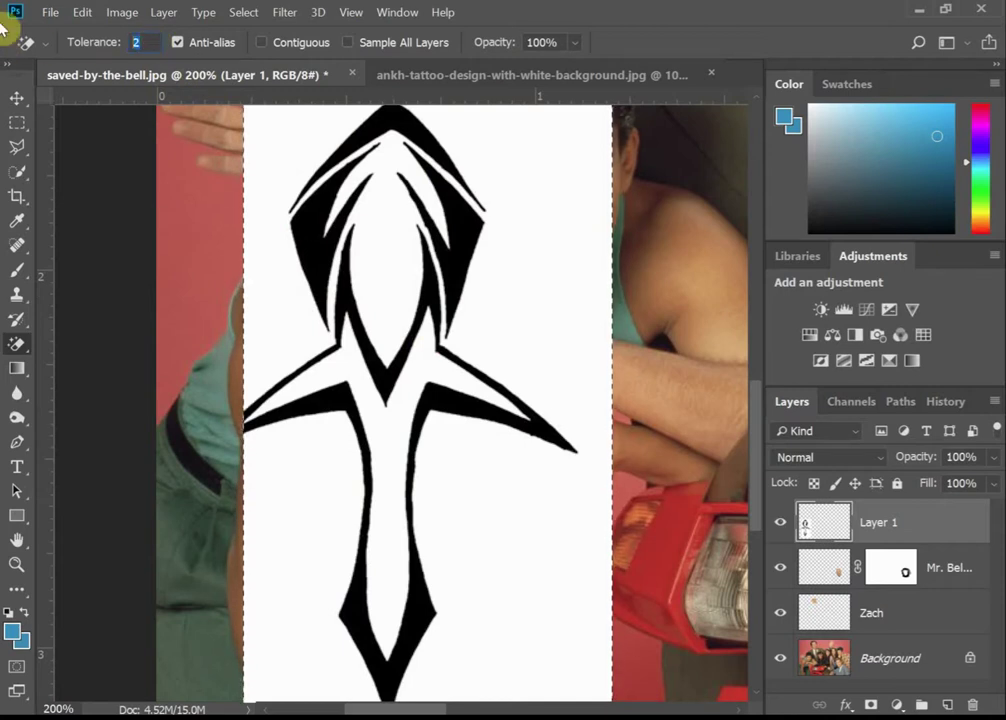
- Remove the tattoo layer's white background with the Magic Eraser at tolerance 32, with Contiguous off
left_click(566, 385)
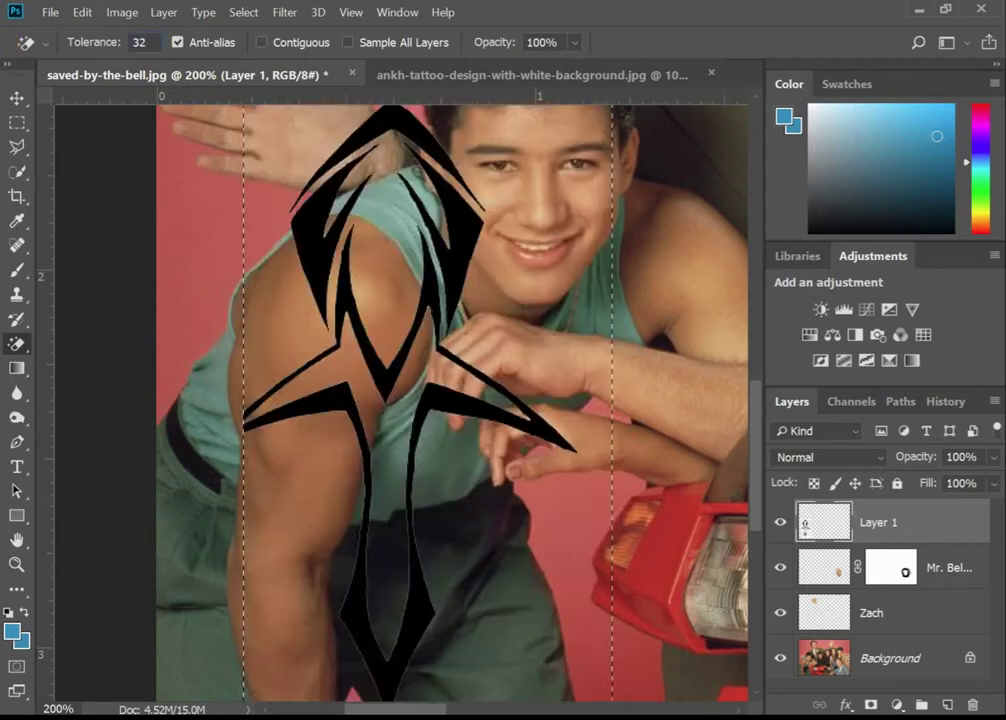
left_click_drag(519, 341, 515, 398)
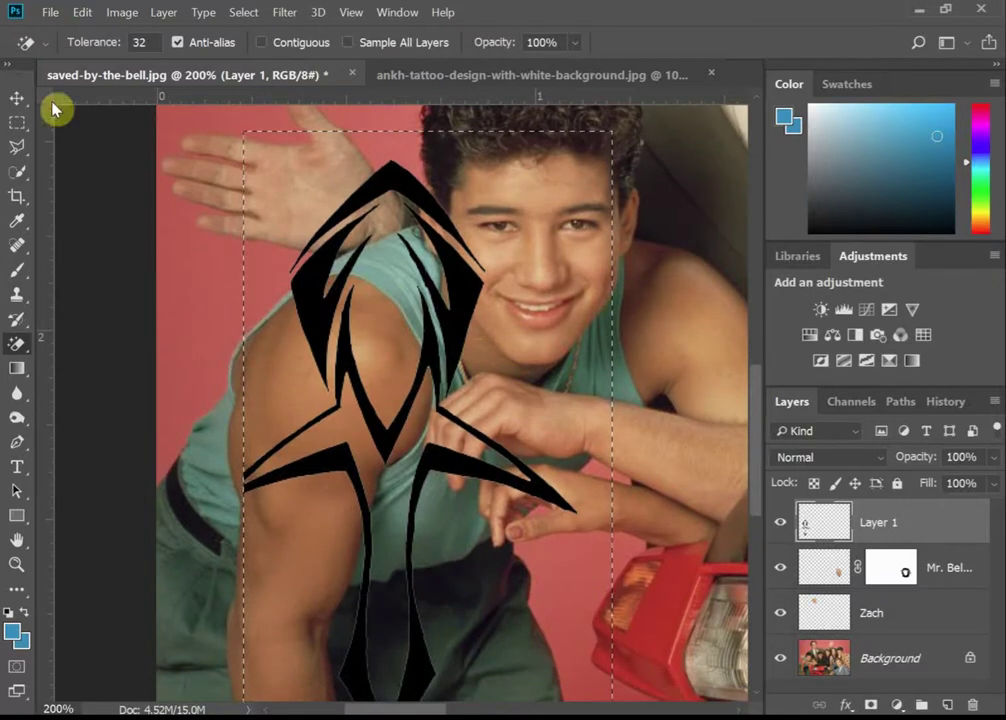
- Scale the tattoo layer down proportionally to about 39% and place it on AC Slater's upper arm
left_click(17, 99)
left_click(594, 127)
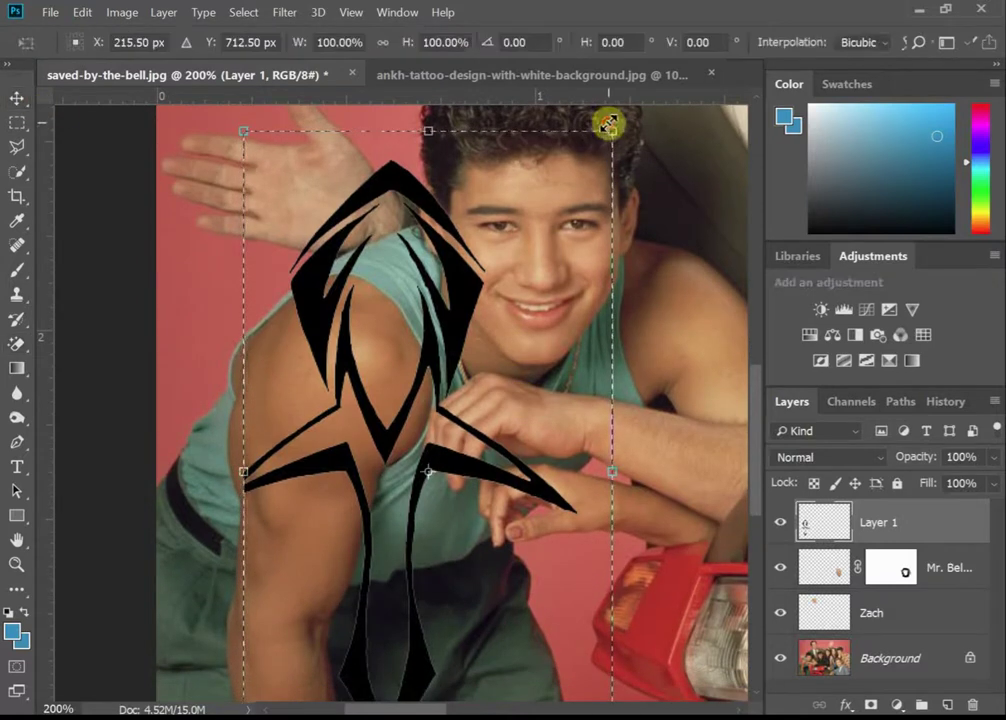
left_click_drag(614, 131, 406, 510)
left_click_drag(325, 585, 328, 365)
left_click_drag(392, 302, 382, 314)
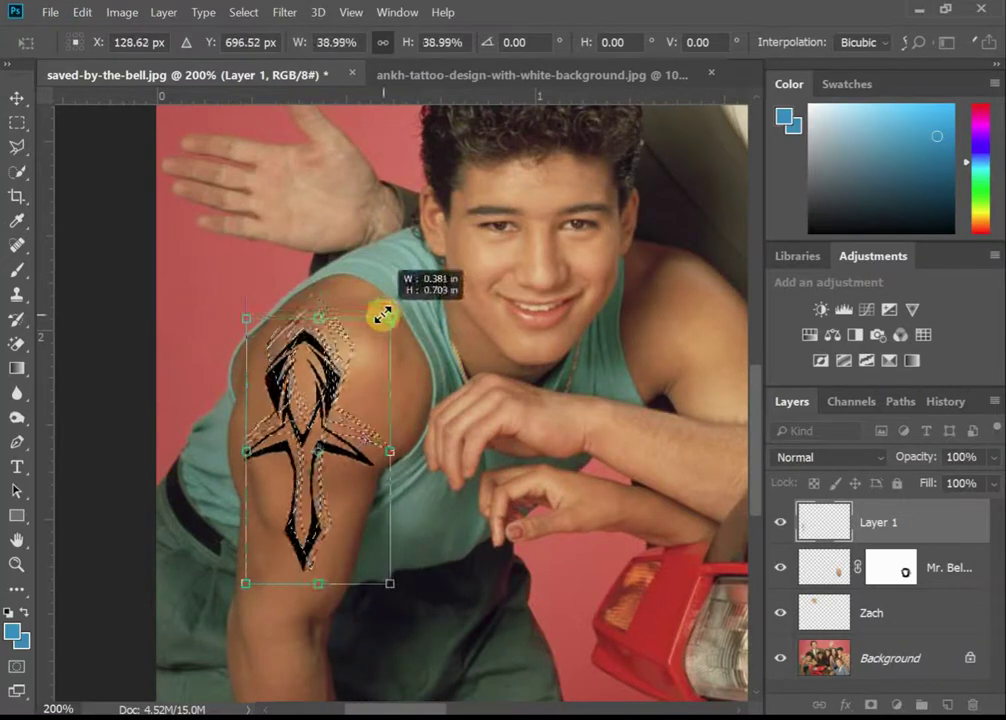
left_click_drag(294, 392, 355, 340)
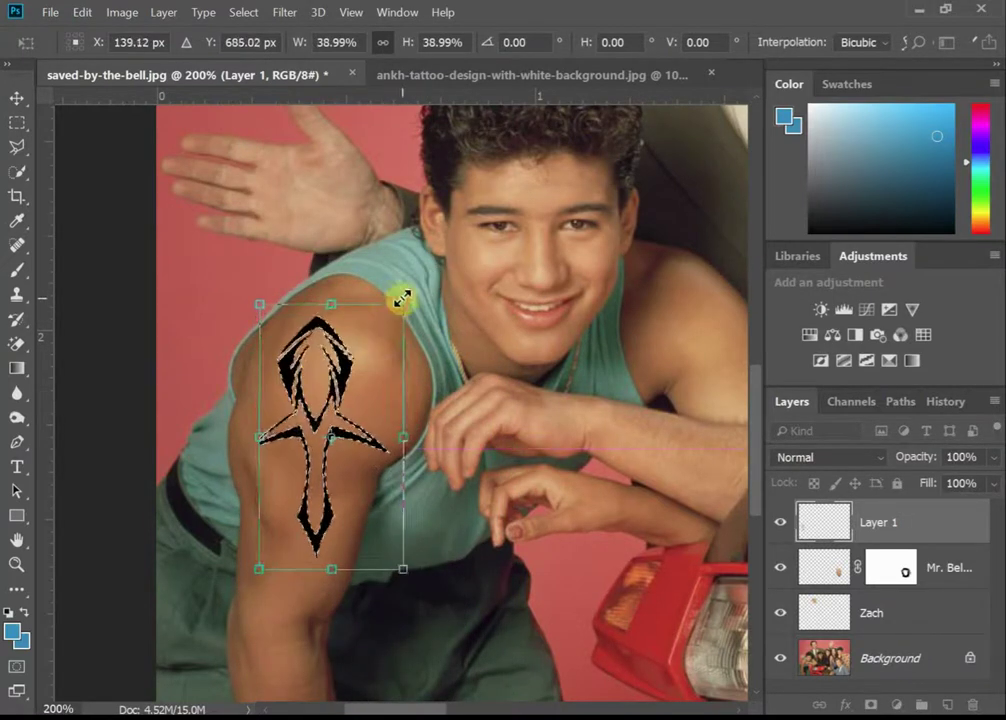
- Reduce the tattoo to about 34% scale, rotate it about 11° clockwise to follow the arm, and apply the transform
left_click_drag(402, 304, 422, 350)
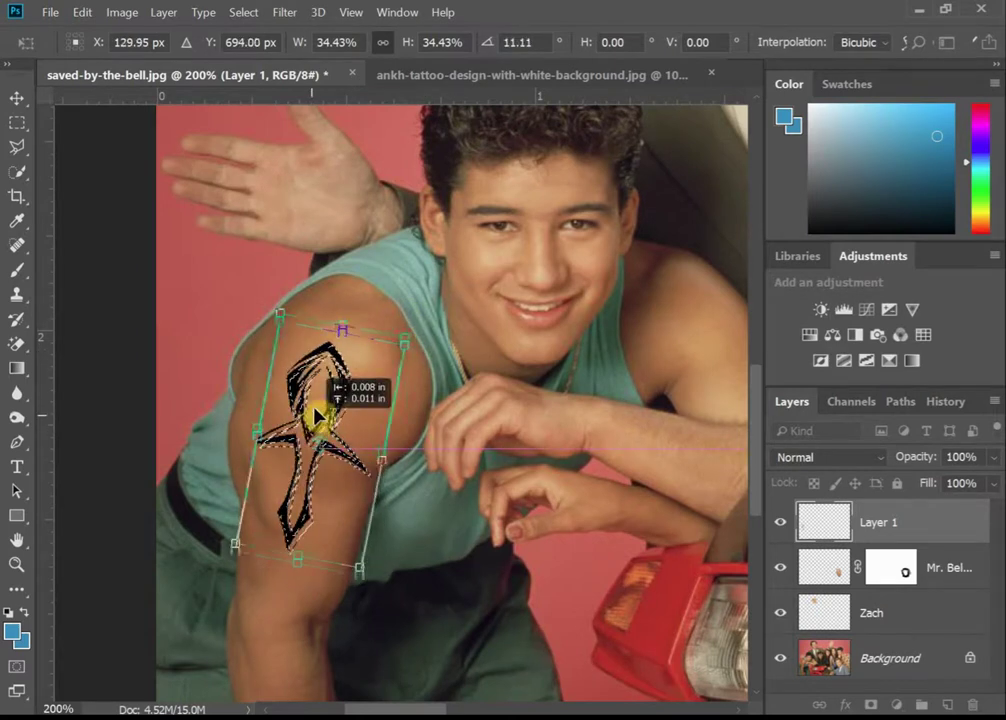
left_click_drag(437, 312, 438, 315)
key("Return")
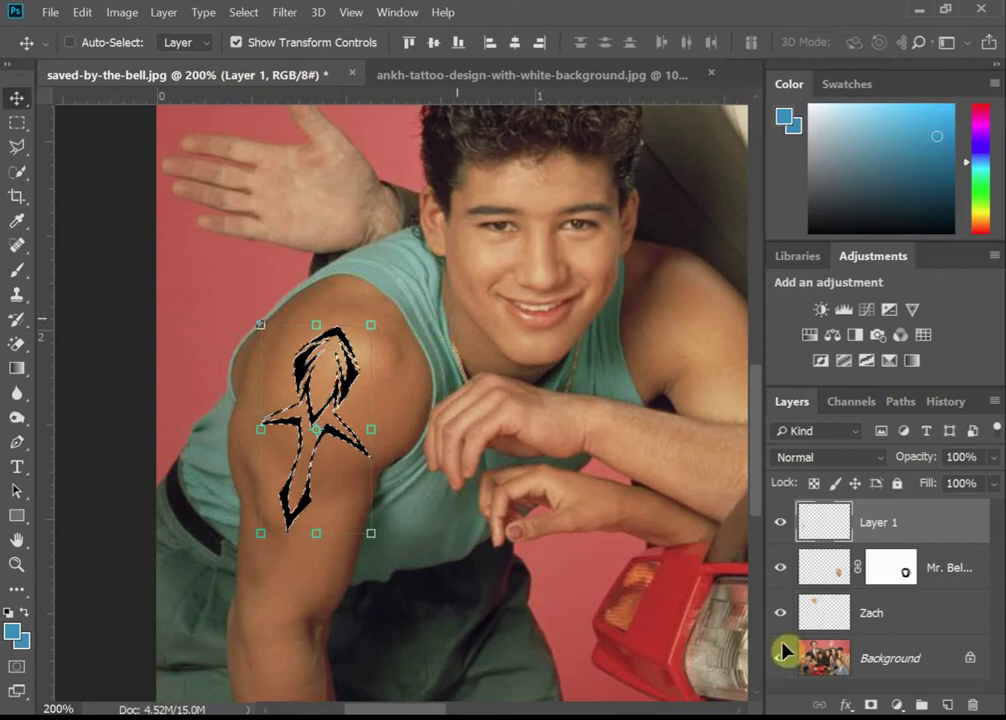
- Make the Background layer active and clear the selection around the tattoo
left_click(898, 660)
key("ctrl+d")
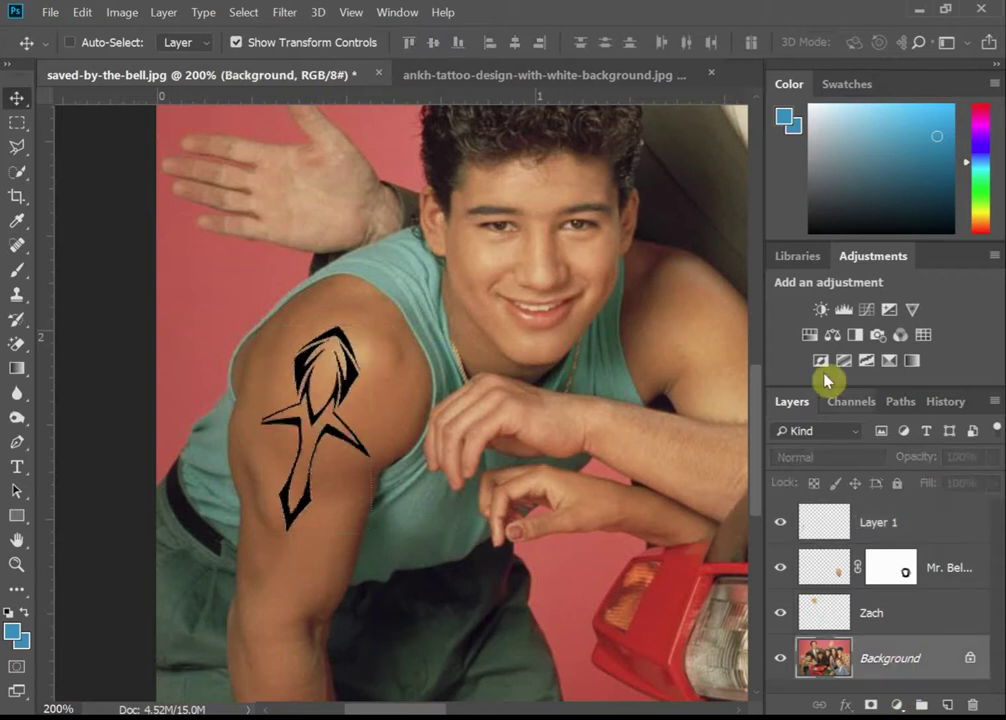
key("ctrl+minus")
key("ctrl+minus")
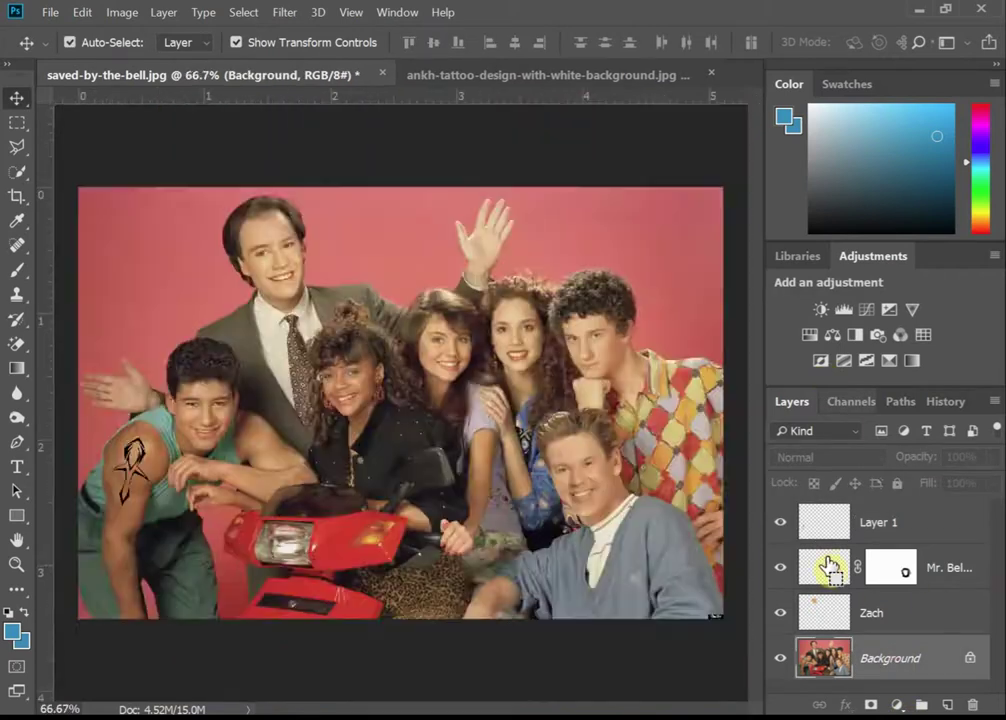
key("ctrl")
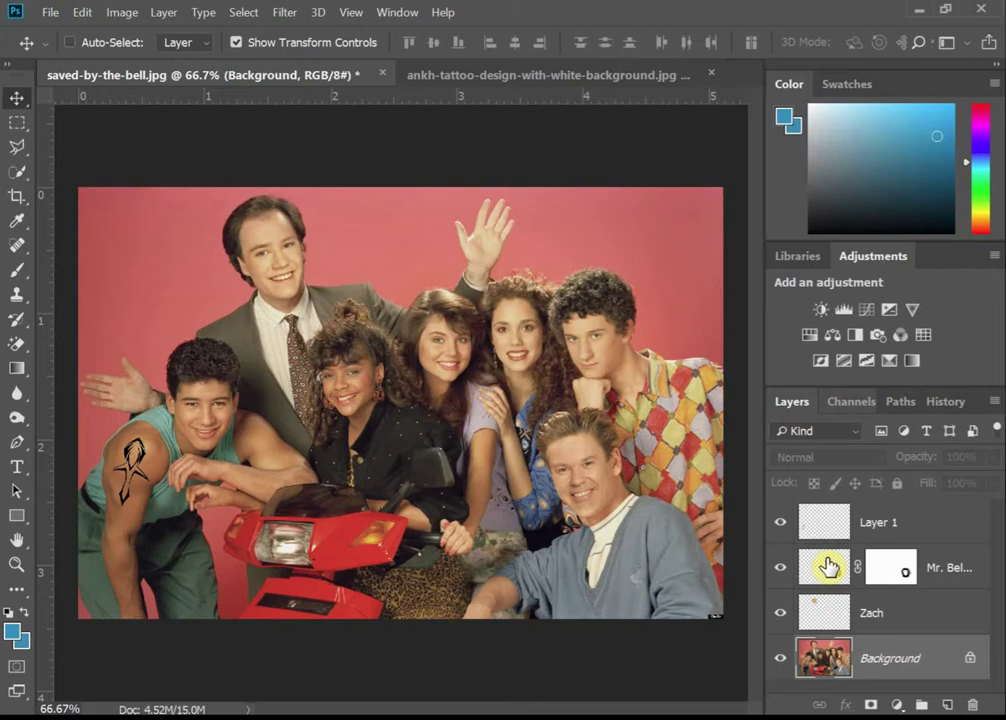
left_click(789, 568)
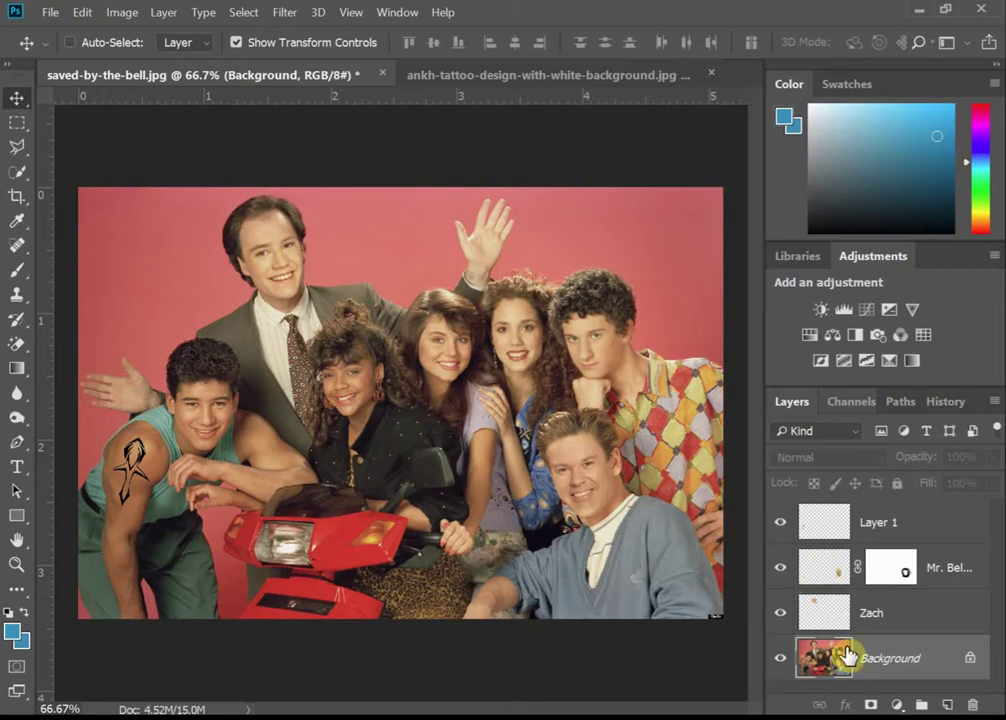